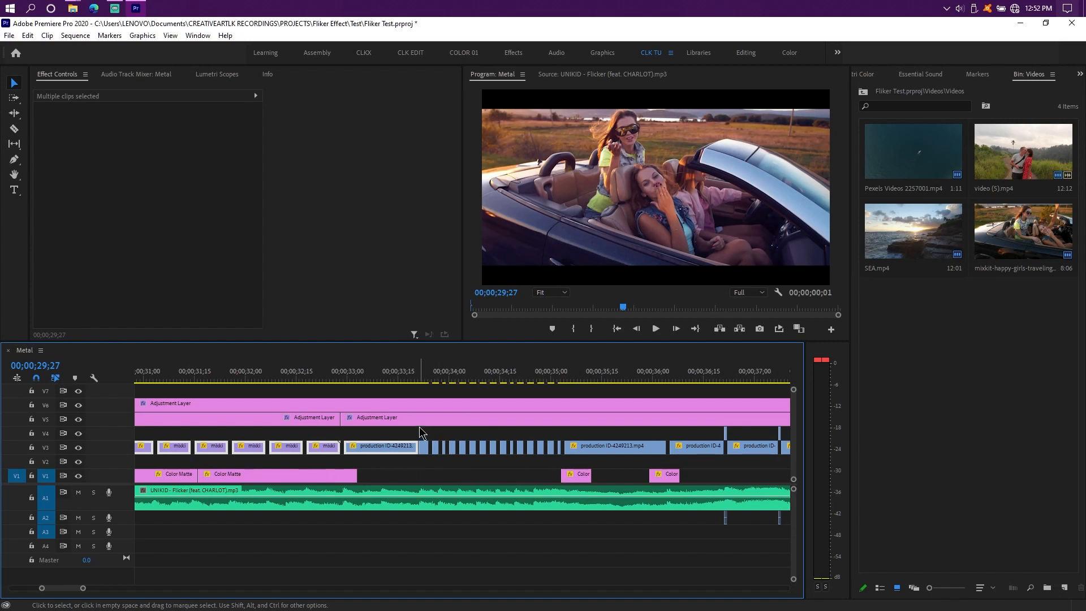
- Examine the short flicker cuts on V3 between about 33 and 36 seconds, and the layout of the whole Metal sequence
drag(411, 435, 590, 456)
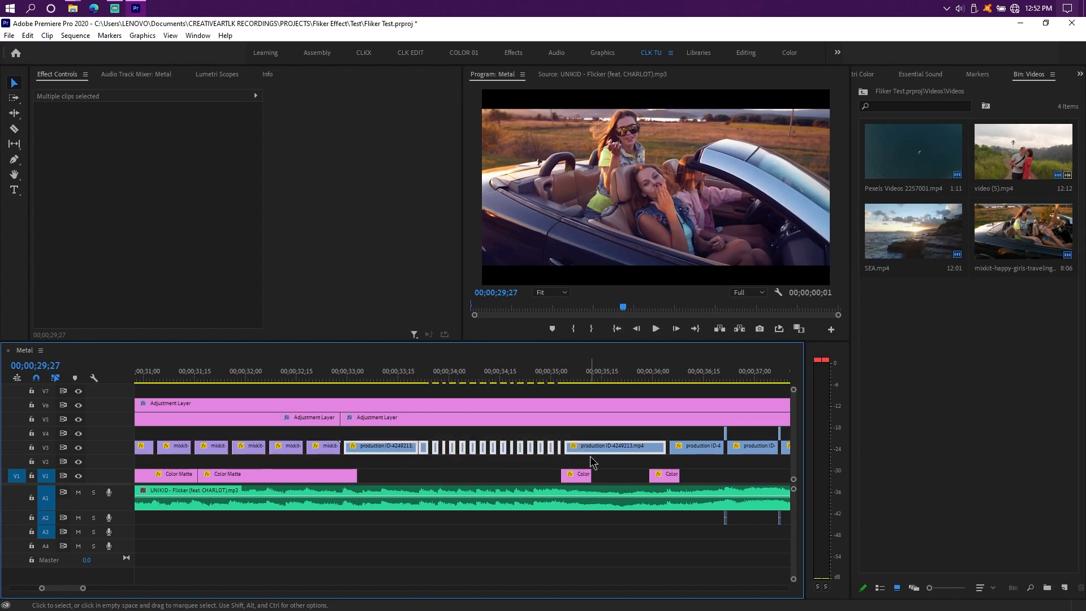
scroll(590, 460, down, 11)
scroll(386, 457, up, 5)
scroll(385, 458, up, 1)
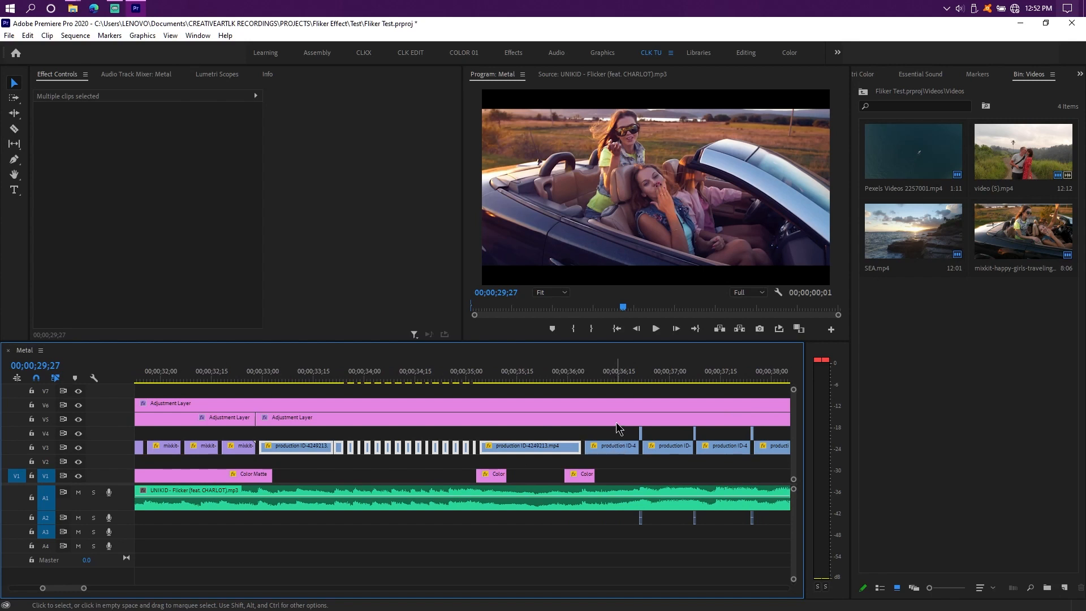
scroll(617, 421, down, 3)
scroll(520, 453, up, 4)
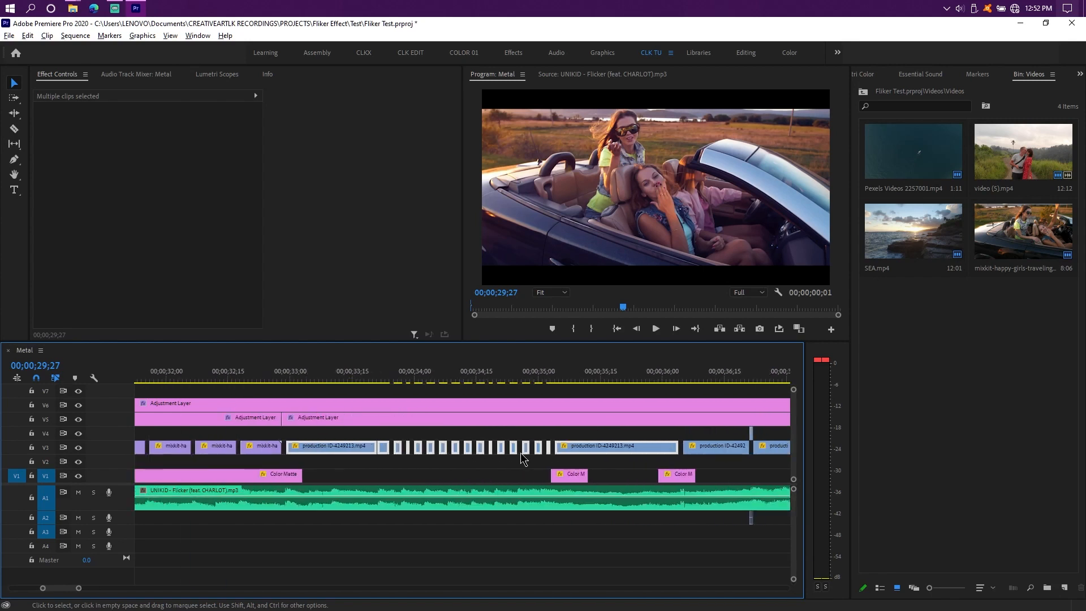
scroll(521, 452, up, 2)
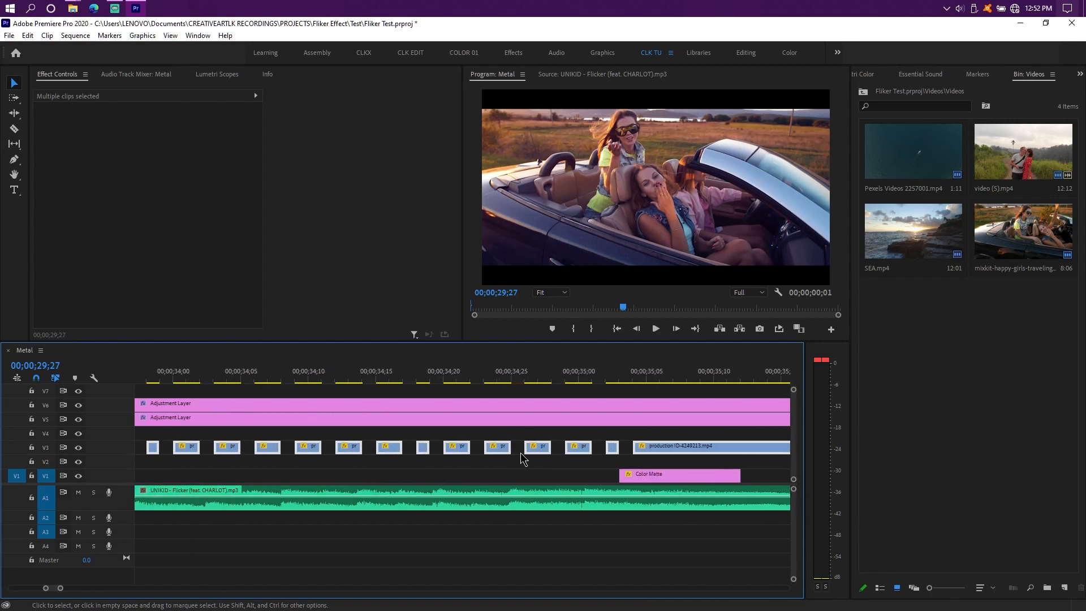
scroll(521, 453, down, 5)
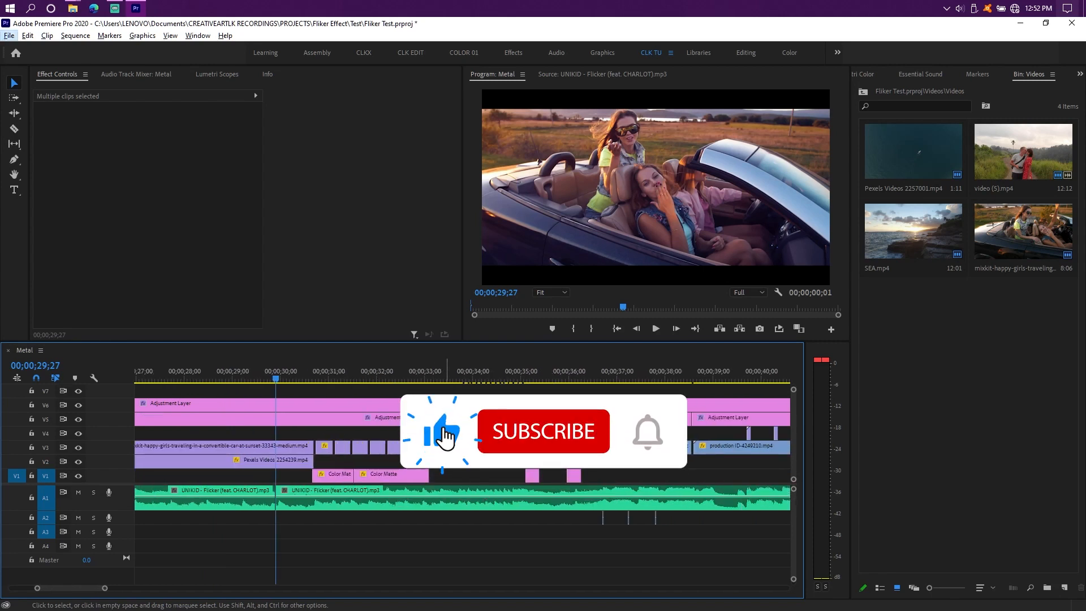
scroll(478, 497, down, 2)
scroll(478, 498, down, 6)
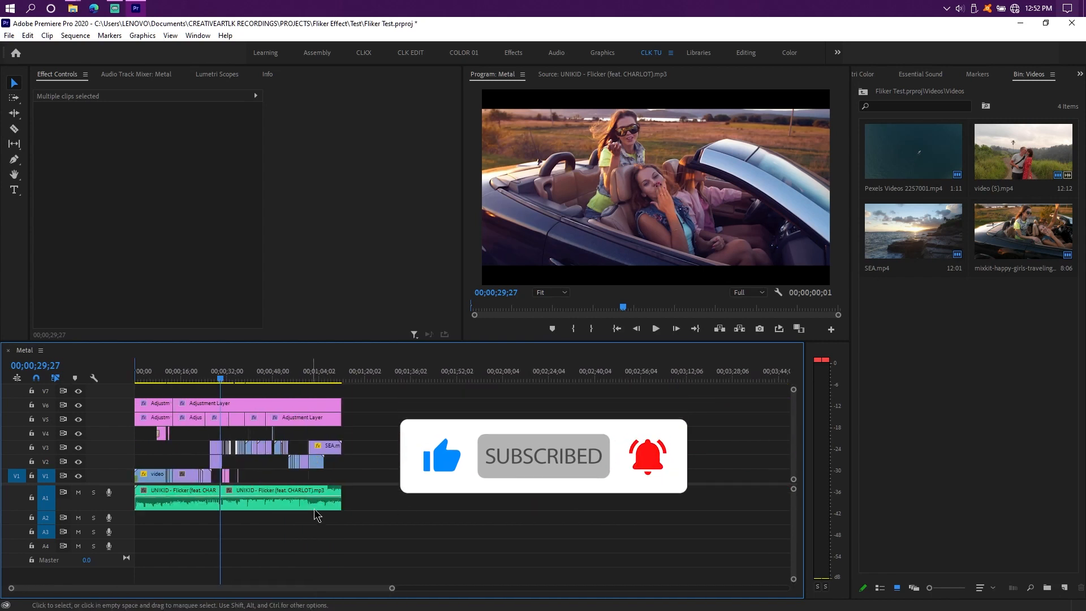
- Duplicate both UNIKID - Flicker music clips on A1 into the empty area after the edit, and put the playhead at 00;01;59;15 between the copies
drag(373, 498, 433, 500)
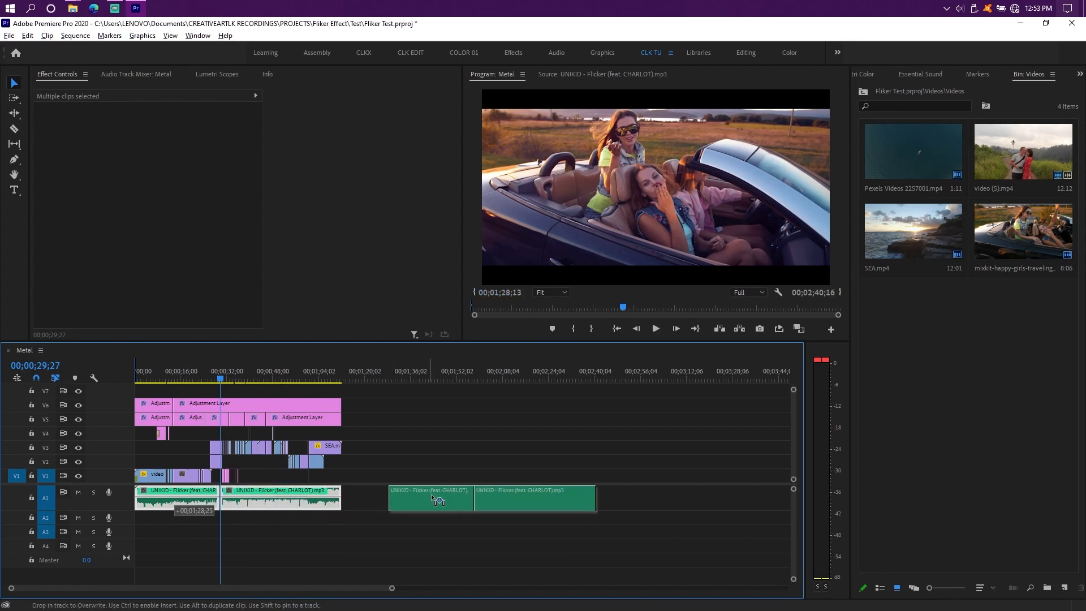
drag(433, 496, 435, 497)
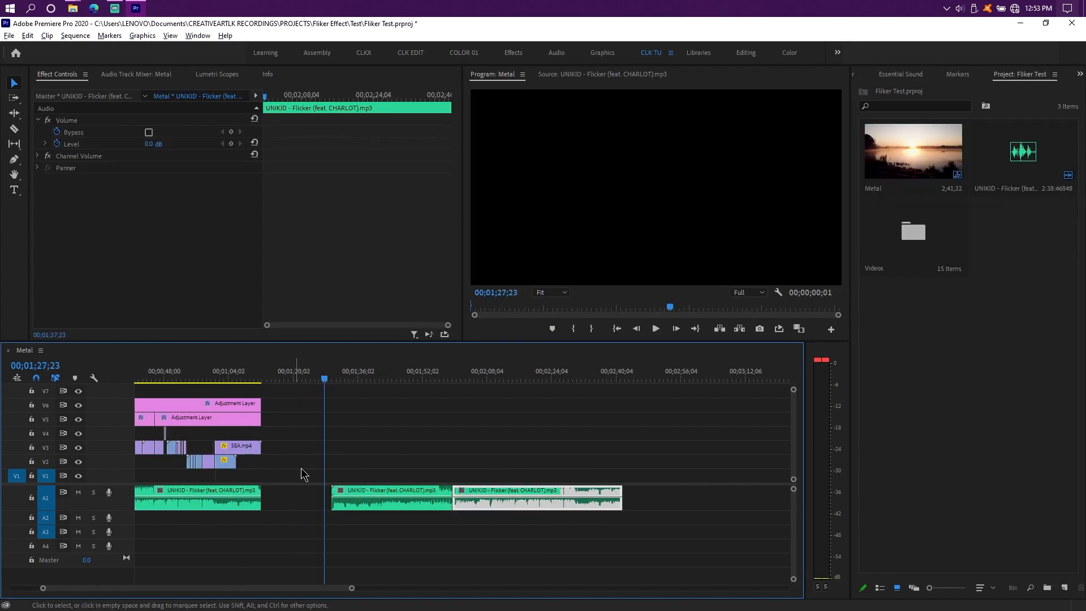
key(=)
drag(451, 380, 474, 380)
key(=)
key(=)
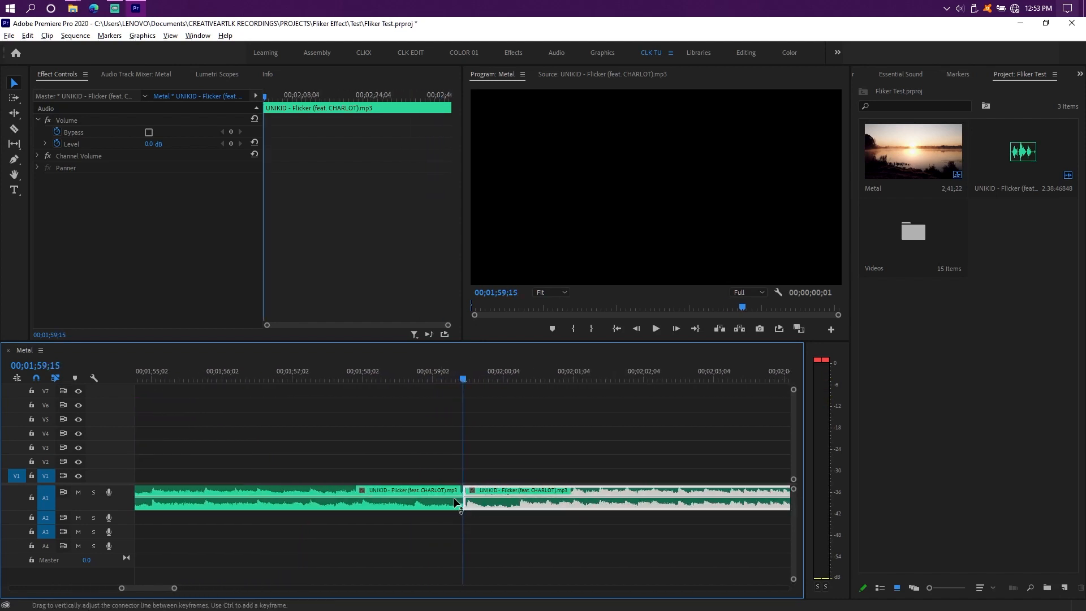
key(=)
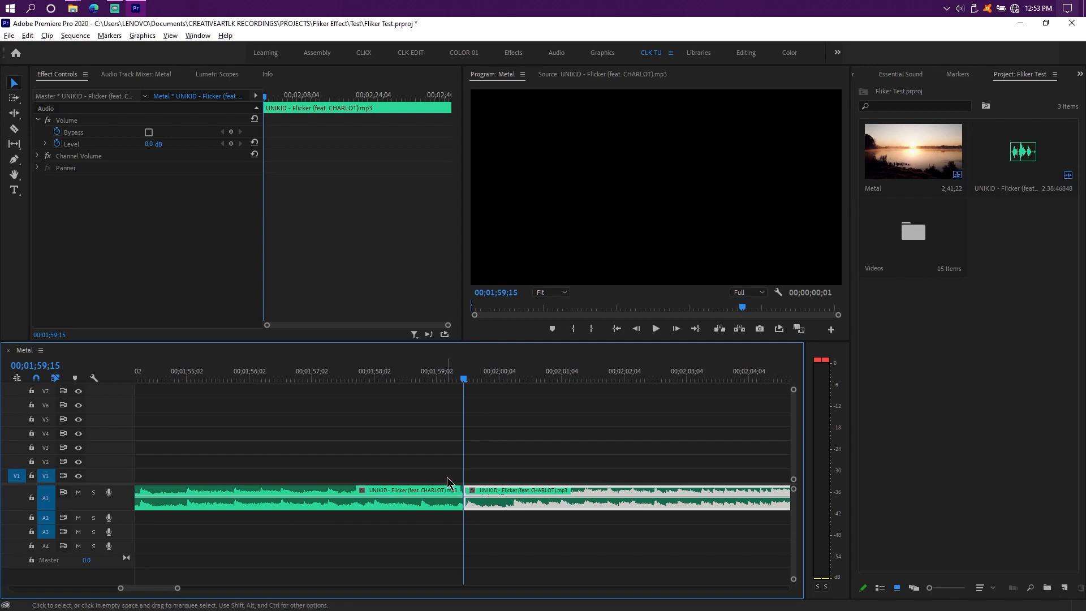
key(=)
key(alt)
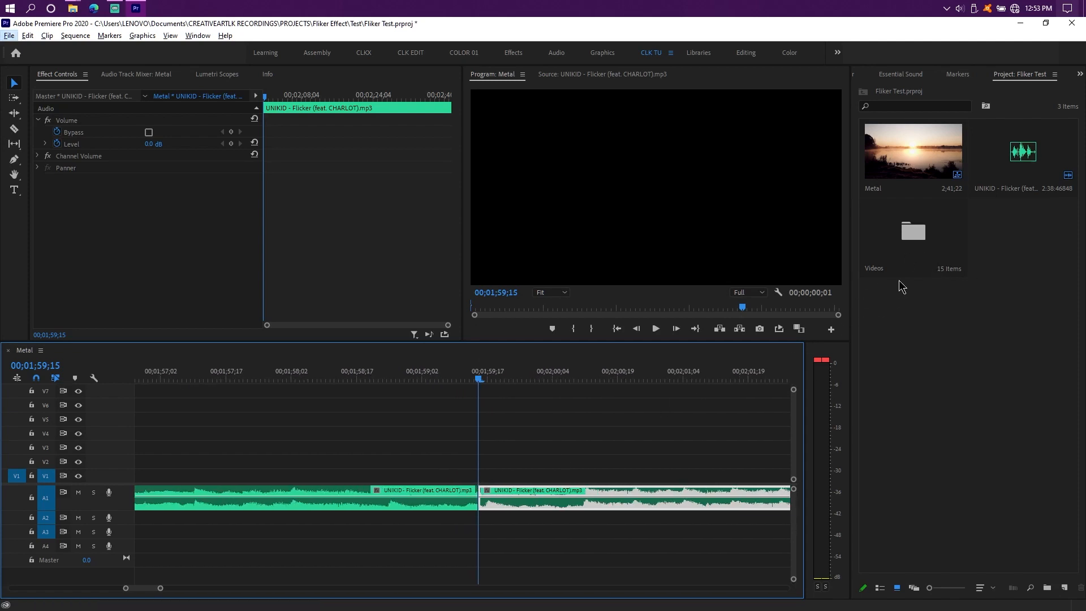
- Place the mixkit-happy-girls-traveling clip from the nested Videos bin on V1 at the cut between the duplicated music clips
double_click(932, 226)
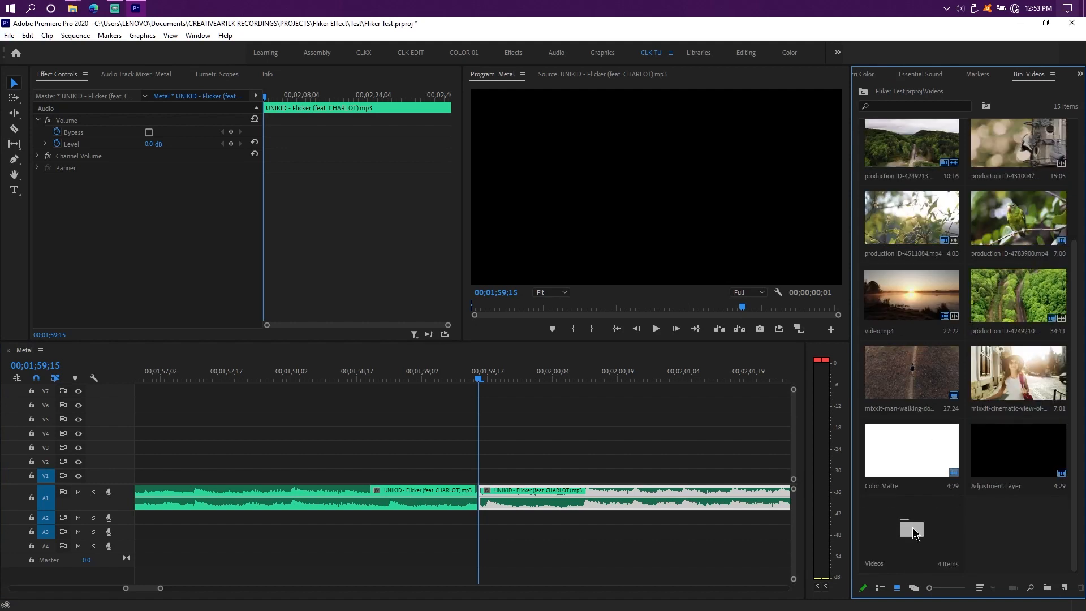
double_click(912, 531)
click(1012, 272)
drag(1014, 226, 478, 475)
scroll(557, 459, down, 2)
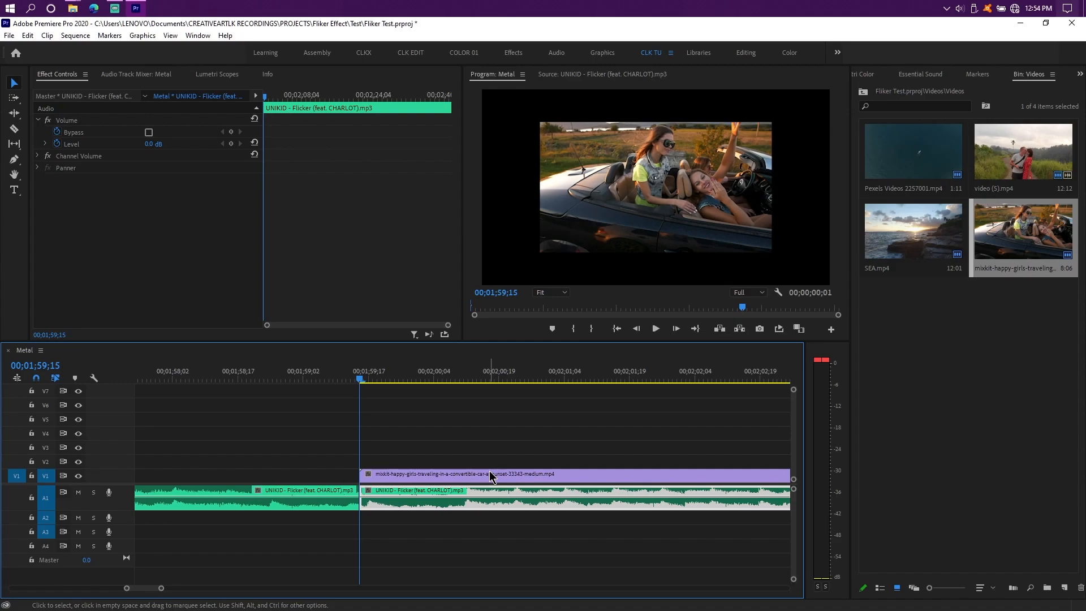
- Scale the happy girls clip on V1 to 153 so it fills the frame
click(490, 476)
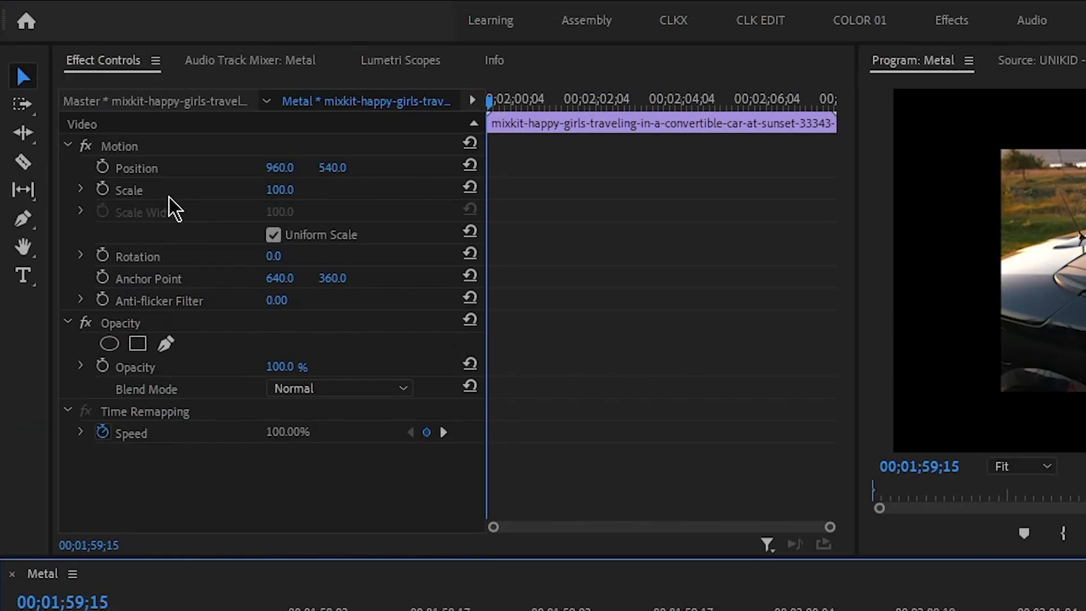
drag(284, 192, 310, 192)
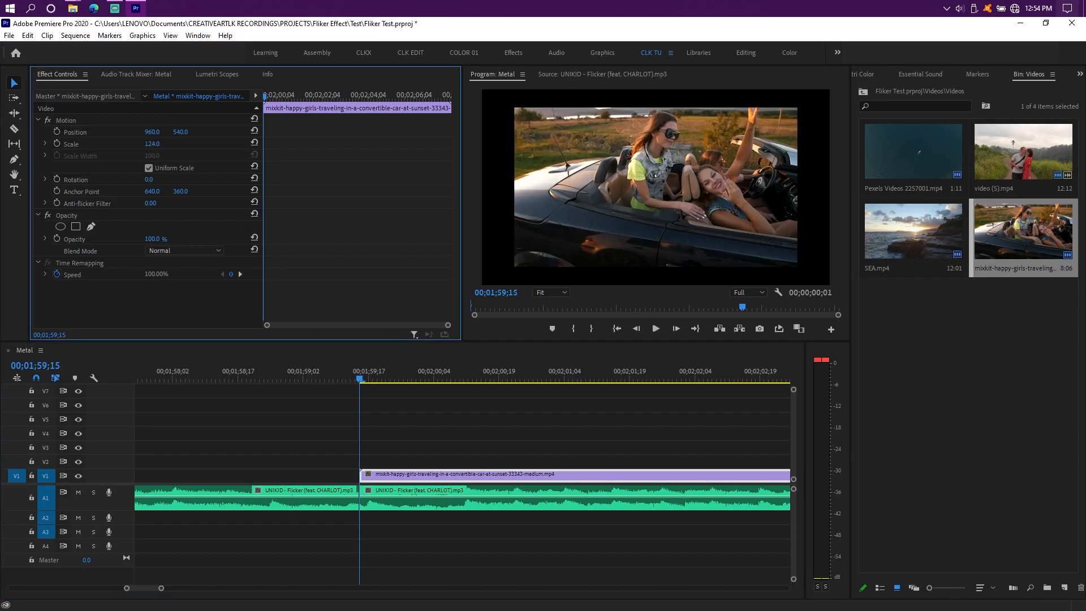
drag(152, 144, 168, 144)
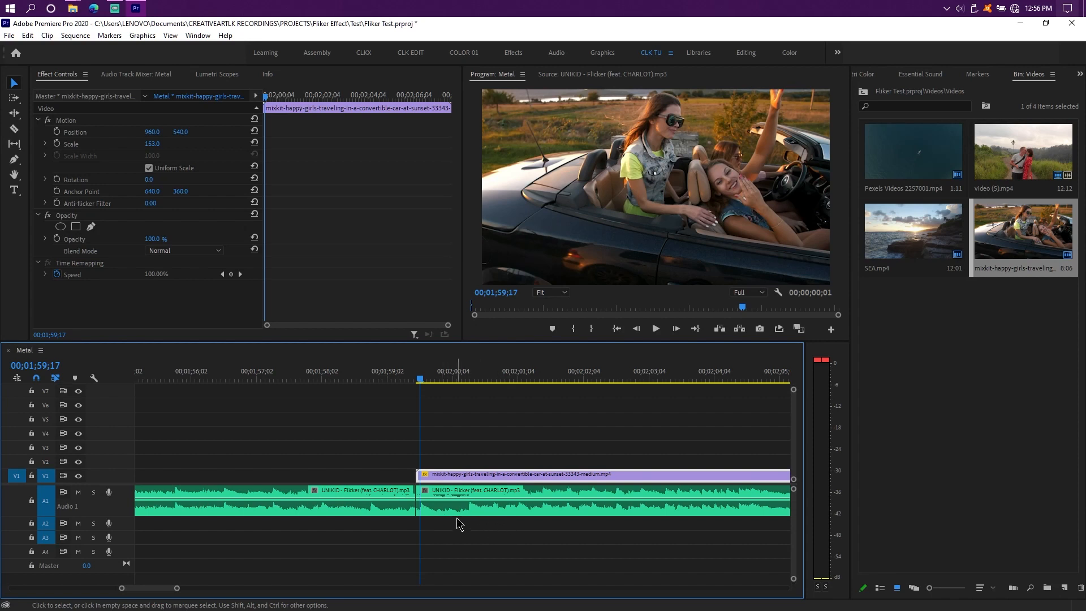
- Increase the height of audio track A1 until the peaks of the music waveform are clearly readable
click(417, 501)
click(385, 502)
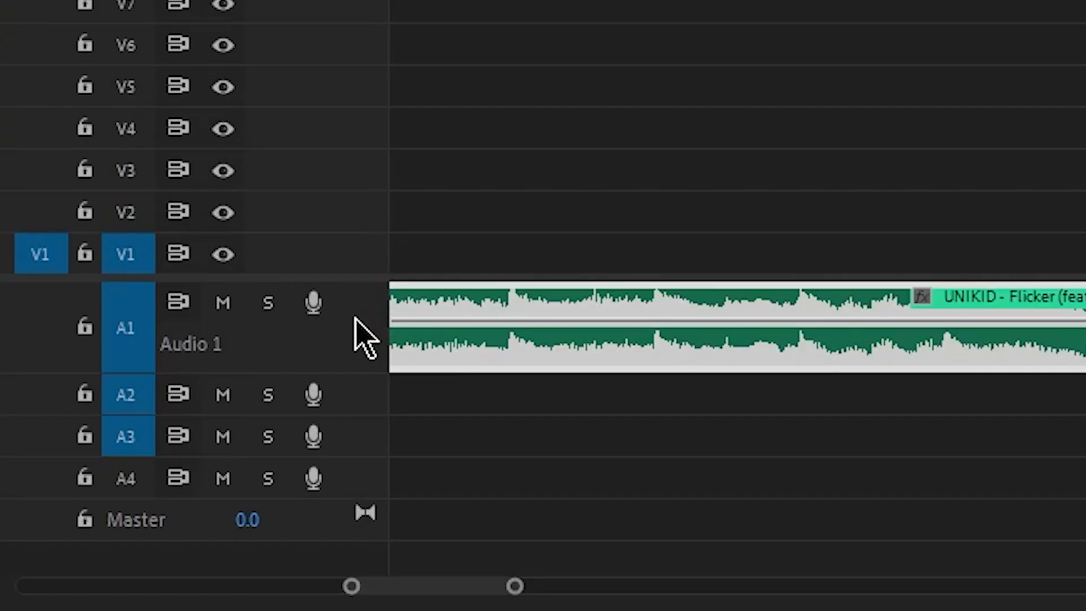
scroll(357, 320, up, 8)
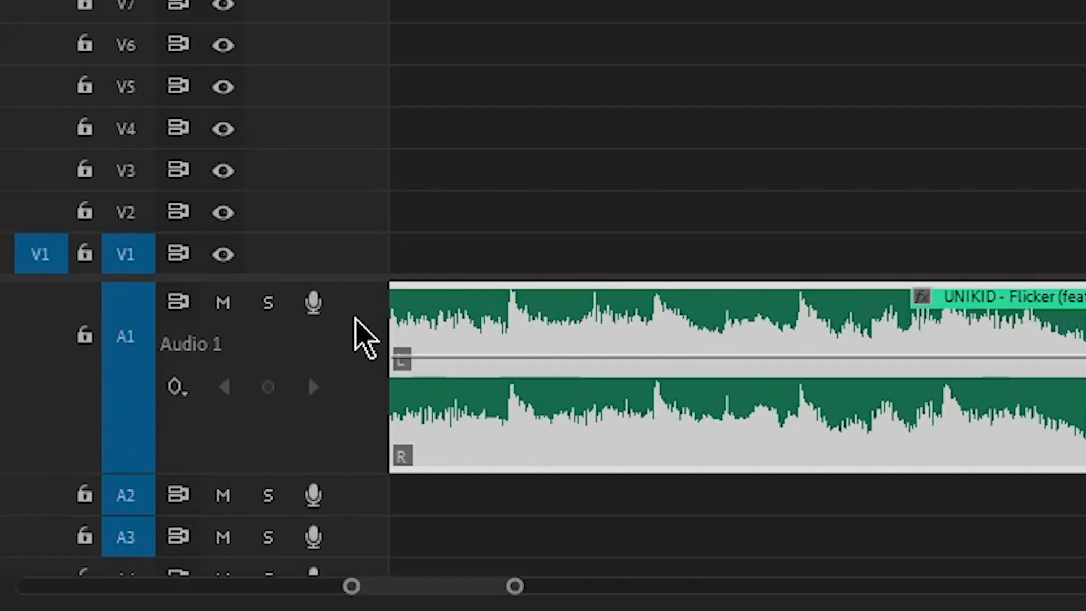
scroll(356, 320, up, 8)
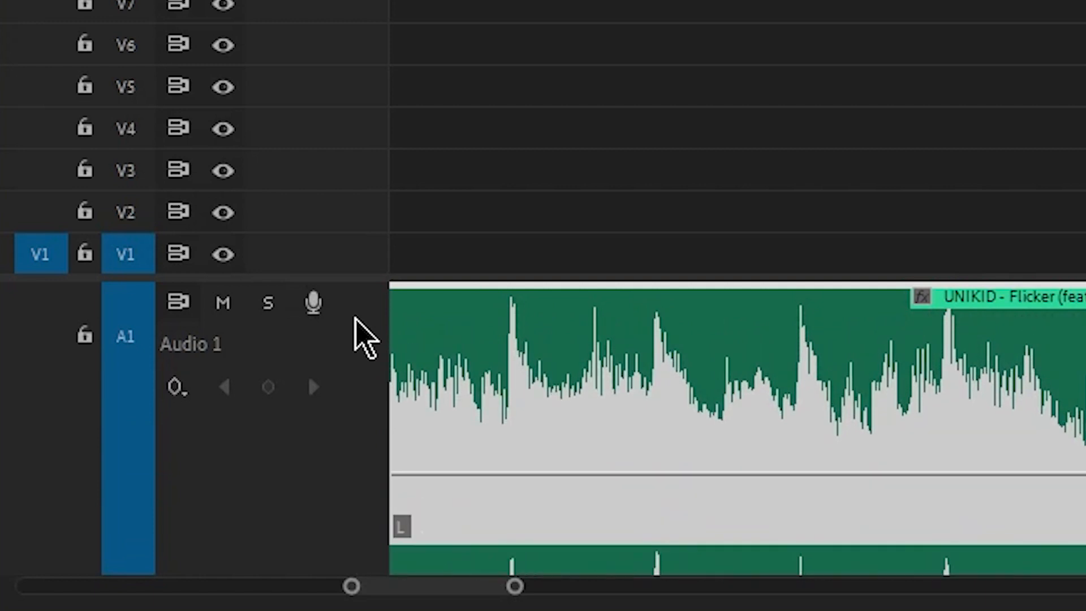
scroll(356, 319, up, 2)
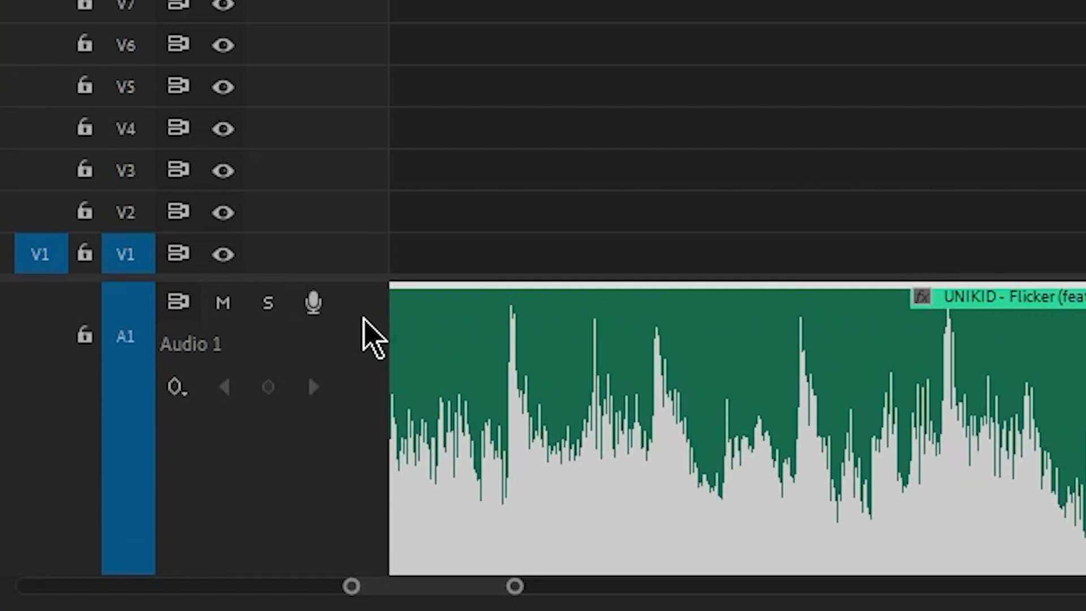
key(ctrl+shift+a)
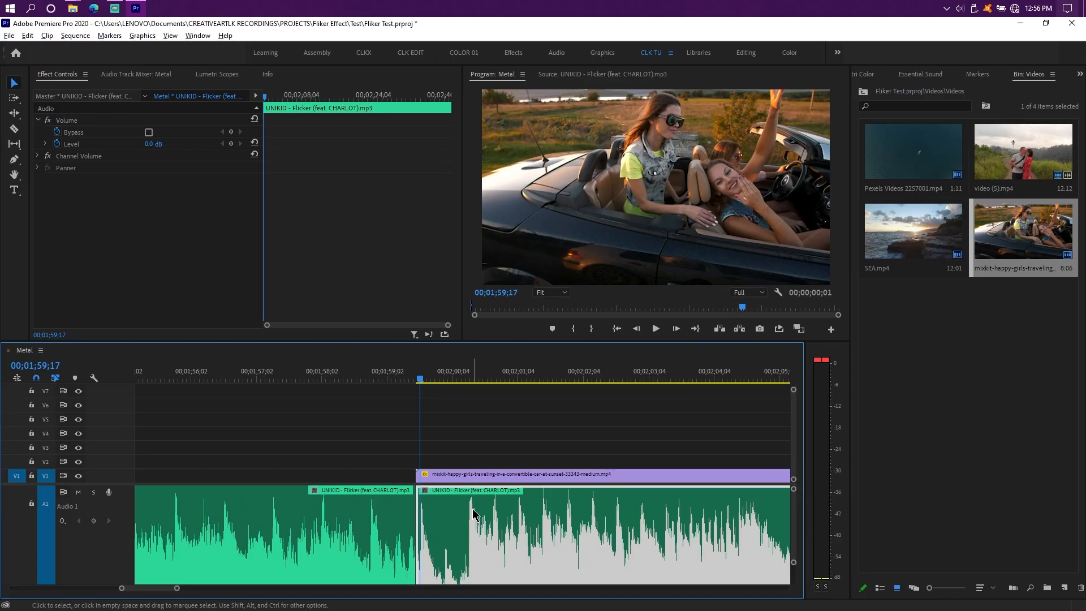
- Examine the beat peaks in the second duplicated music clip, moving the playhead to 00;02;00;12 and 00;02;00;23
scroll(458, 516, up, 6)
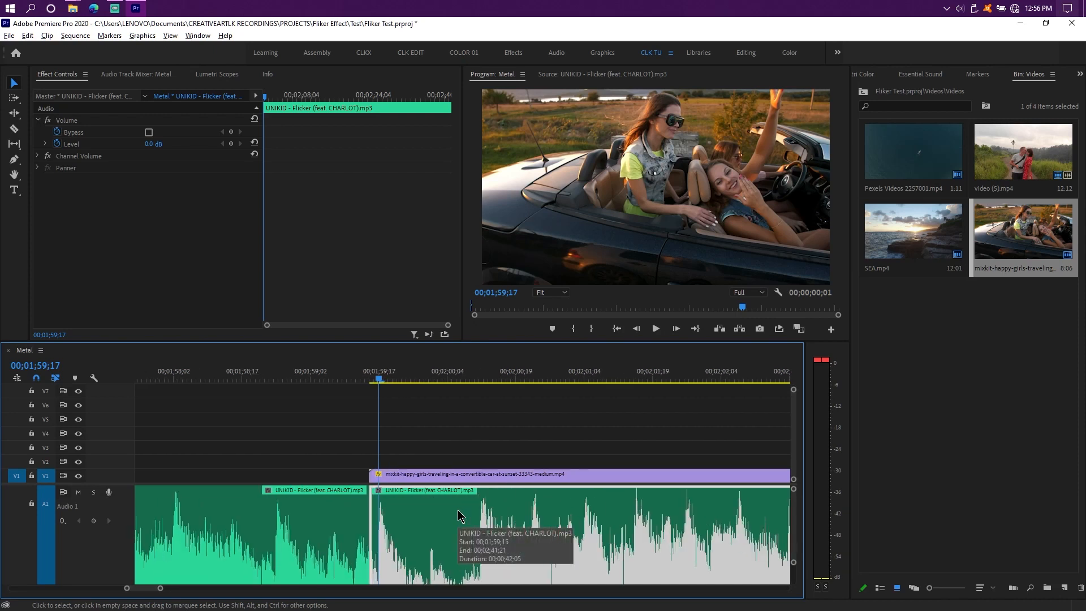
scroll(458, 516, up, 1)
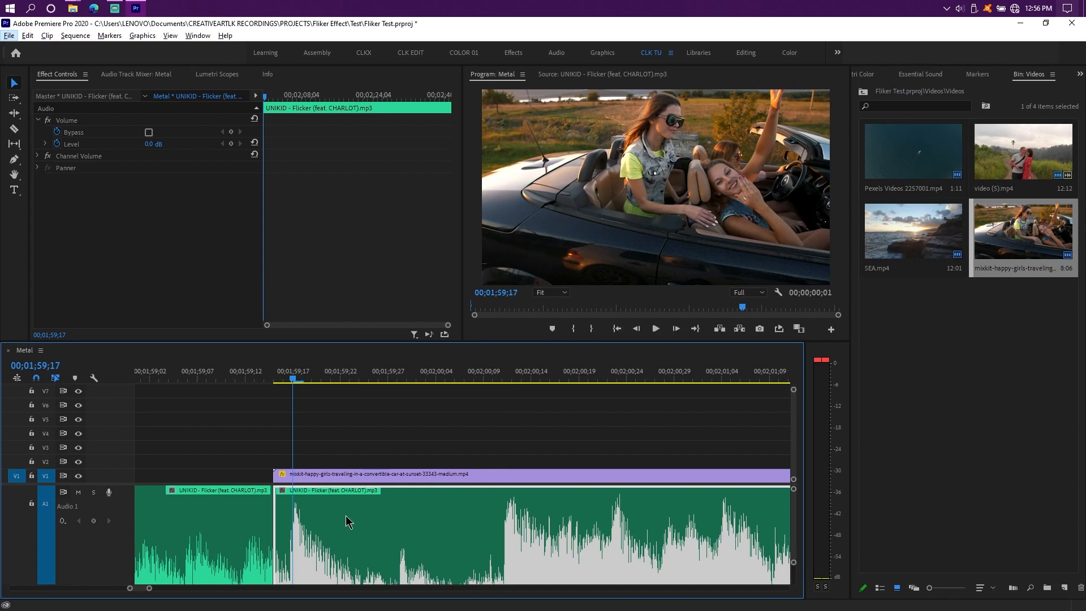
scroll(356, 523, up, 2)
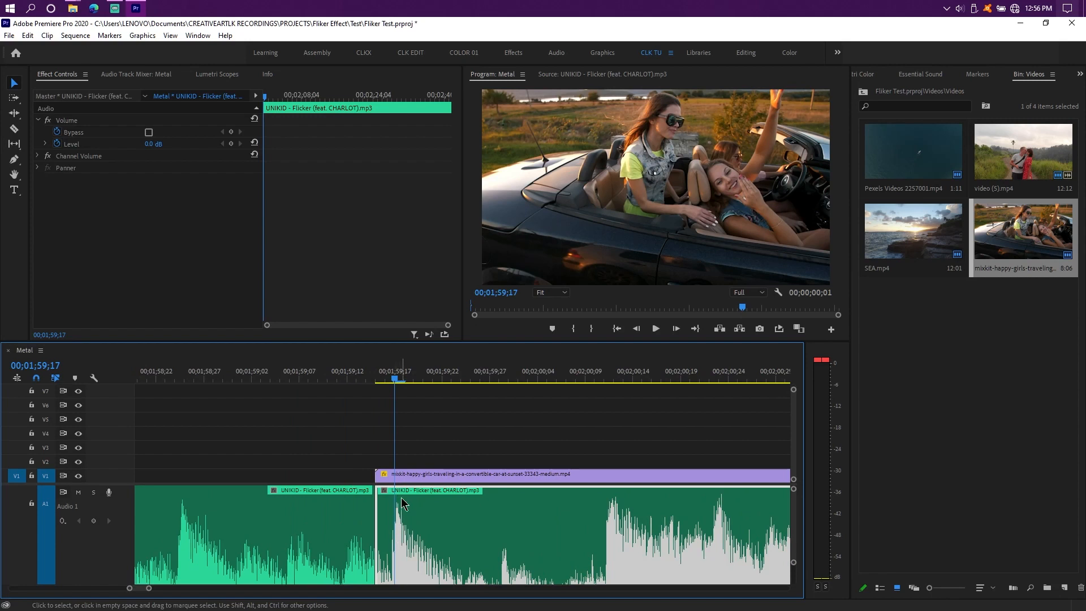
click(615, 379)
scroll(640, 468, down, 2)
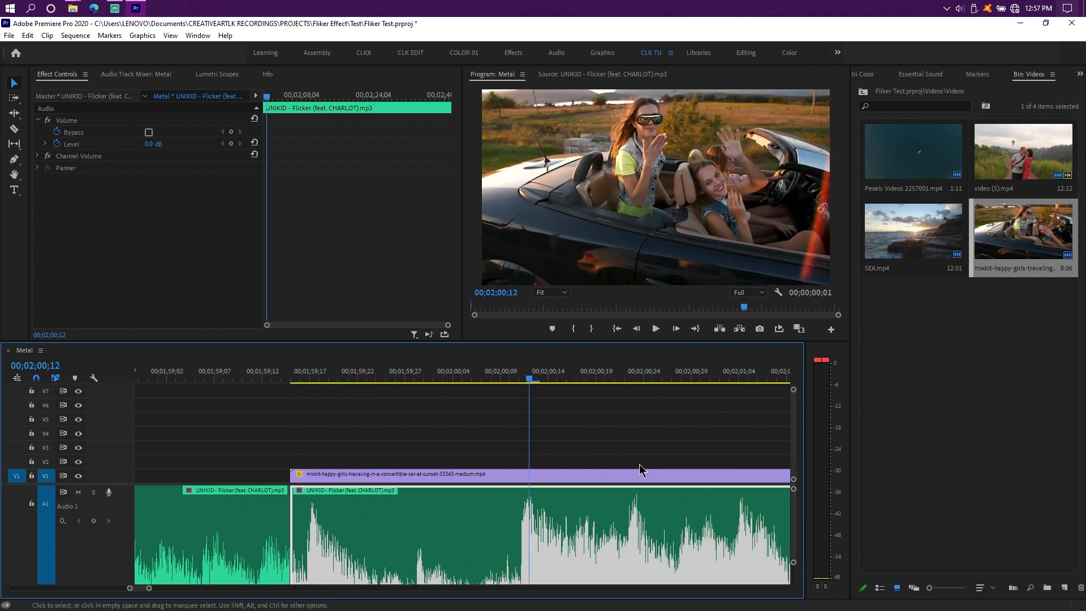
click(634, 379)
scroll(620, 484, down, 5)
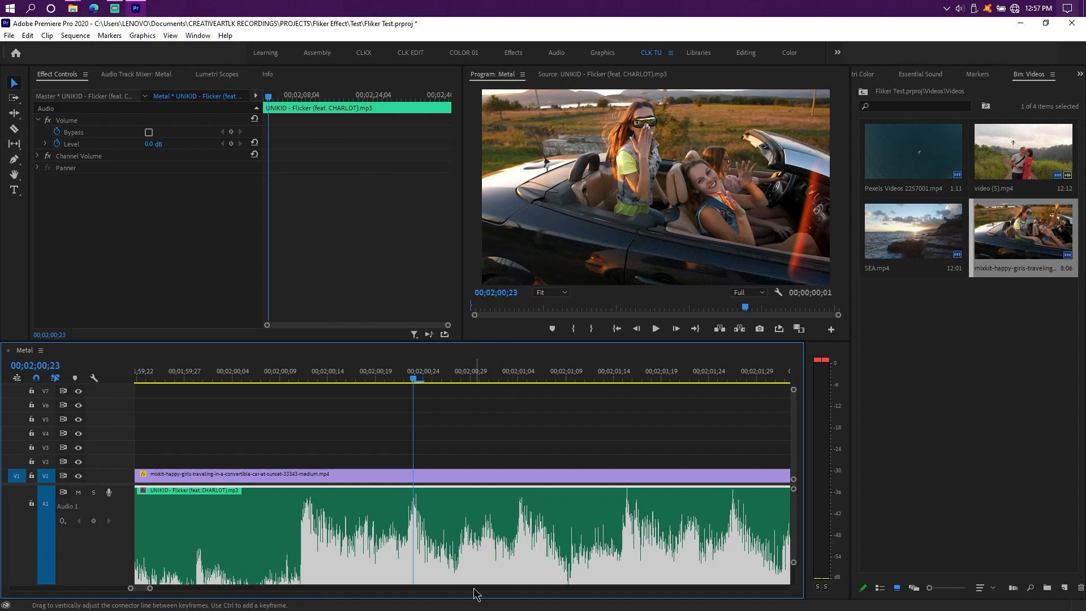
- Check the following waveform peaks of the music and return the playhead to the first beat at 00;01;59;17
scroll(429, 514, up, 2)
scroll(429, 513, up, 2)
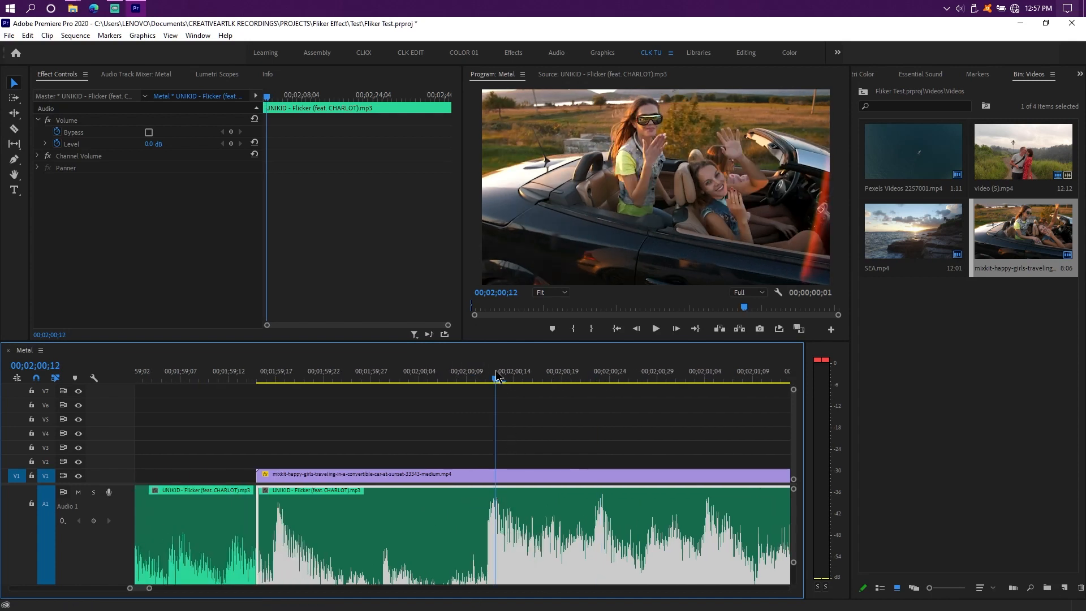
click(706, 379)
click(279, 378)
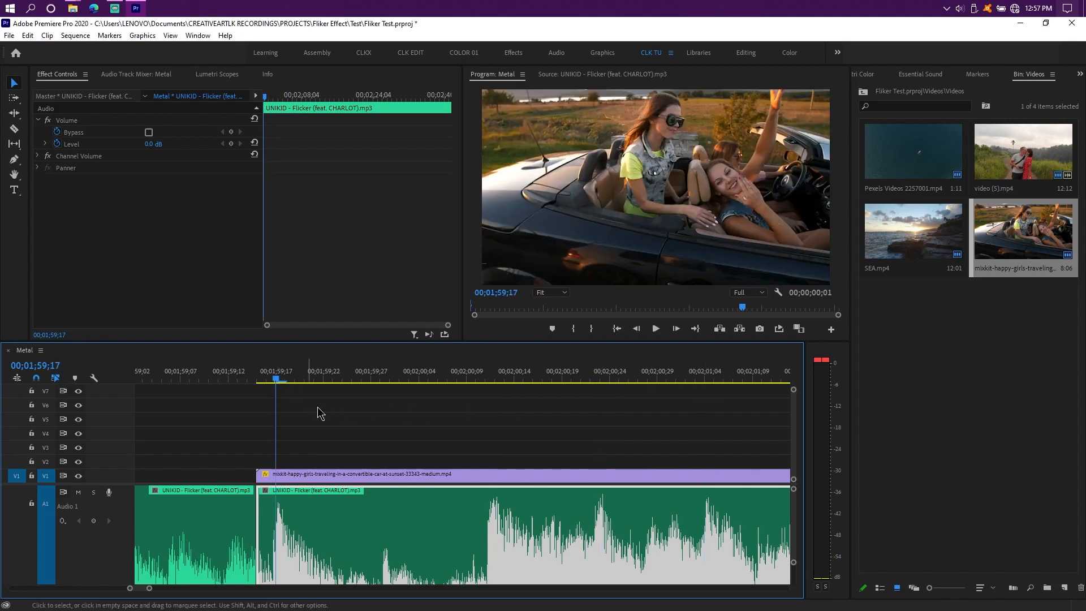
scroll(509, 500, down, 4)
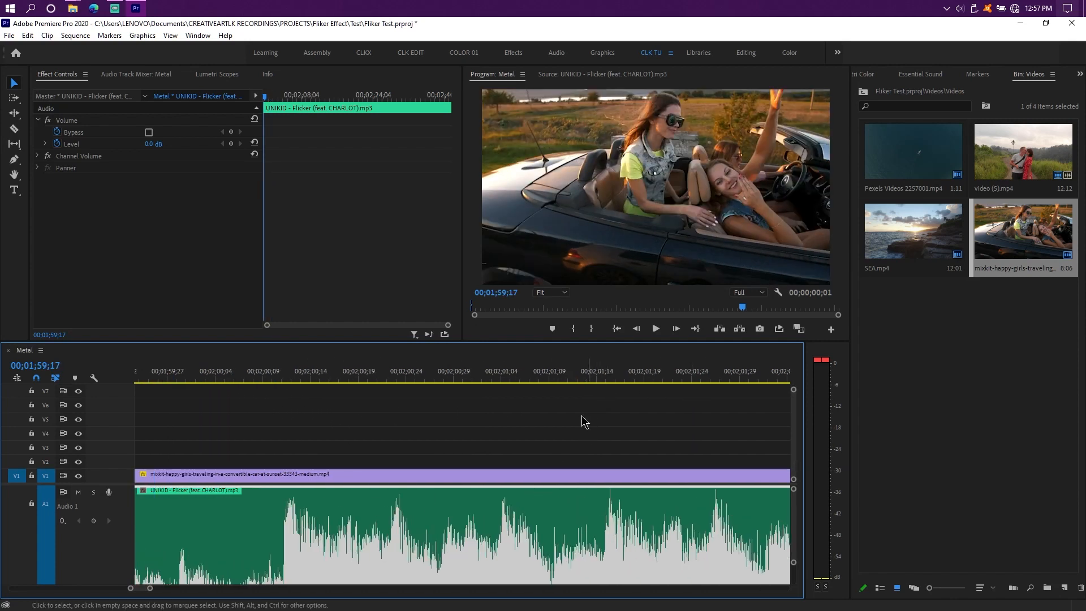
scroll(523, 491, up, 3)
scroll(469, 480, down, 1)
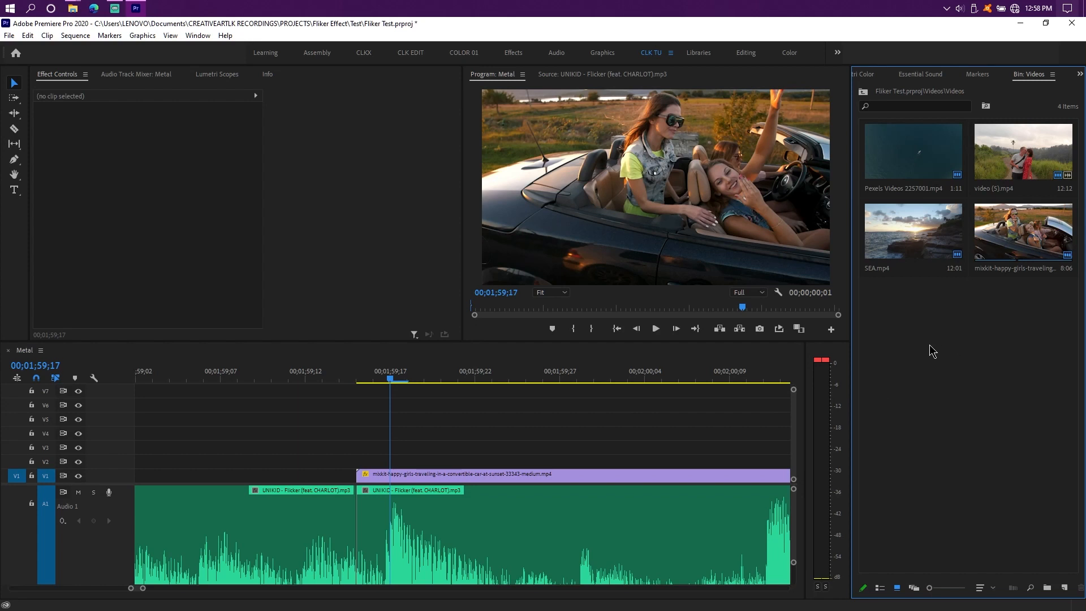
- Create a 1920 × 1080 adjustment layer and place it on V5, aligned with the start of the happy girls clip
right_click(899, 318)
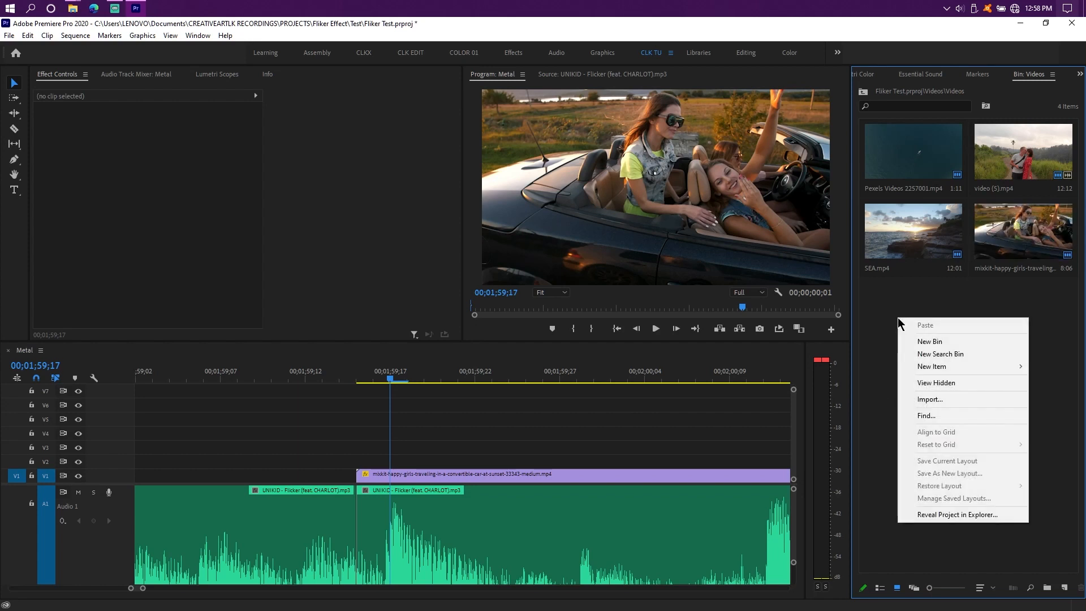
mouse_move(940, 368)
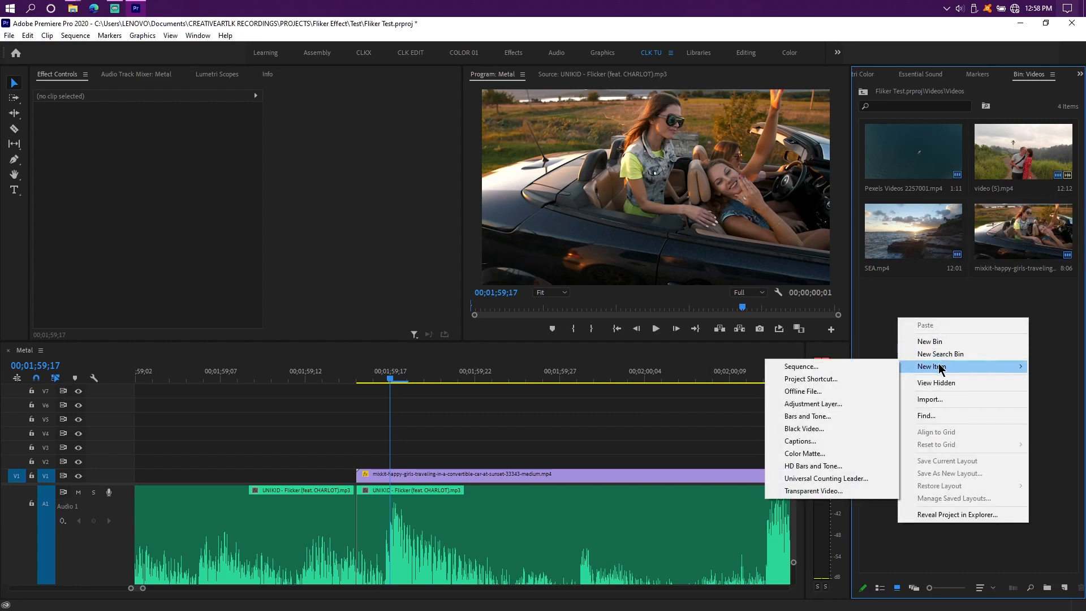
click(815, 405)
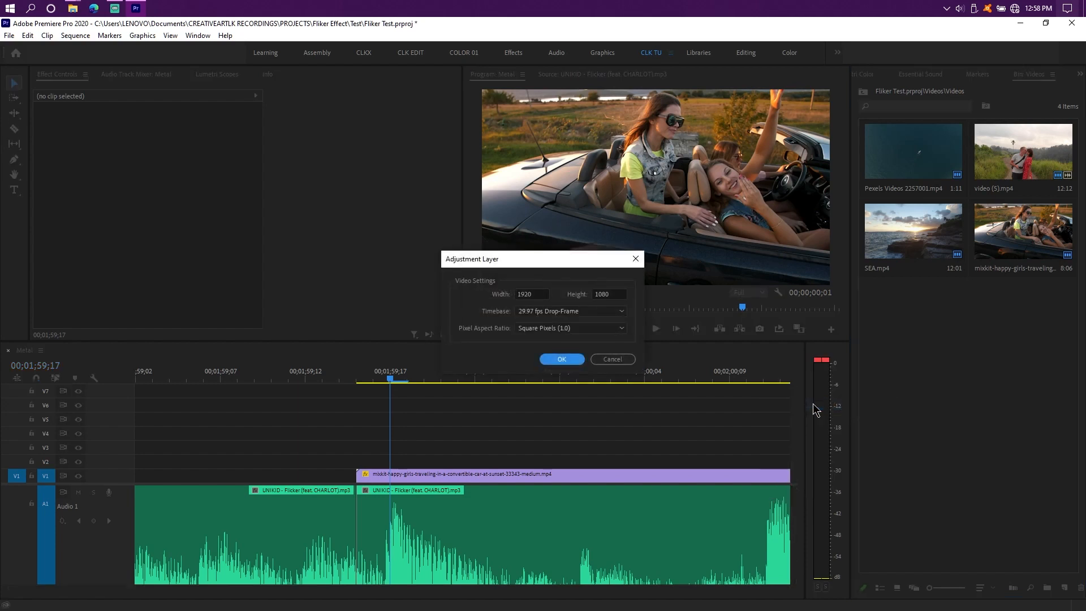
click(571, 361)
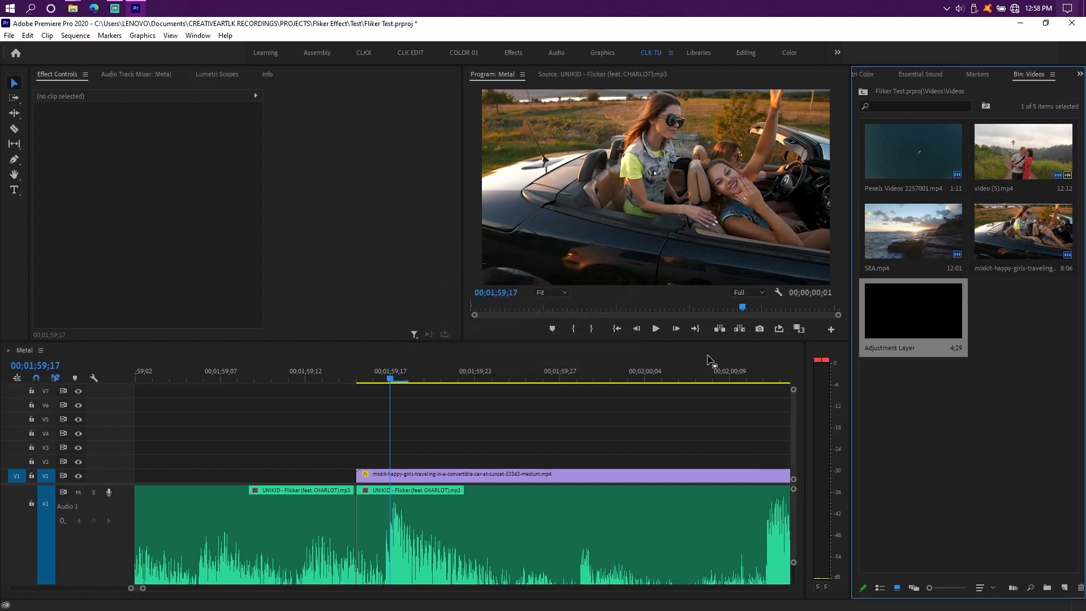
drag(909, 318, 357, 421)
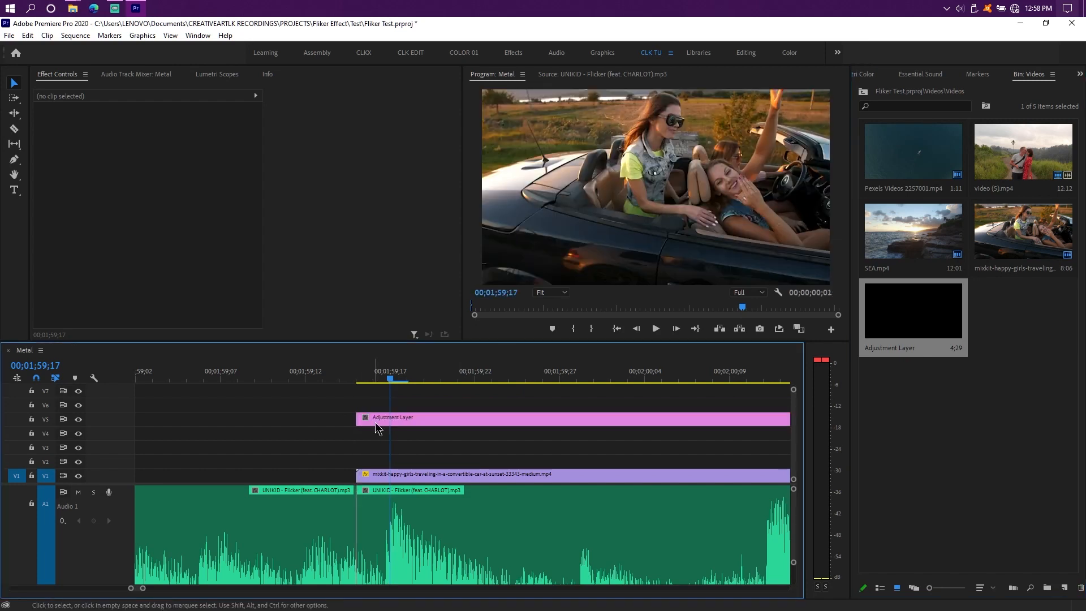
- Find the Crop video effect and apply it to the adjustment layer on V5
click(401, 424)
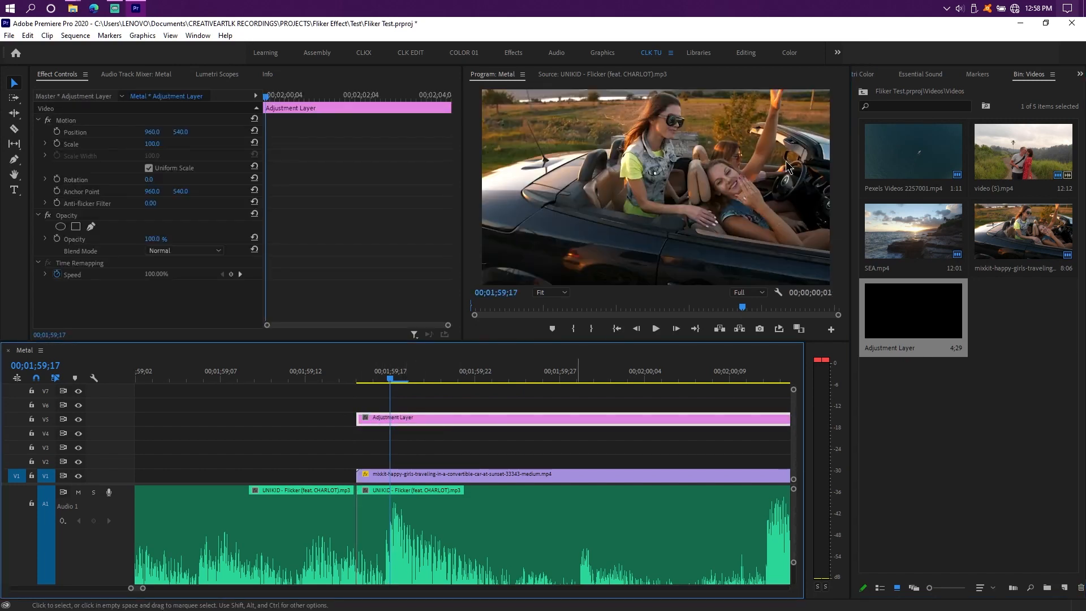
click(872, 78)
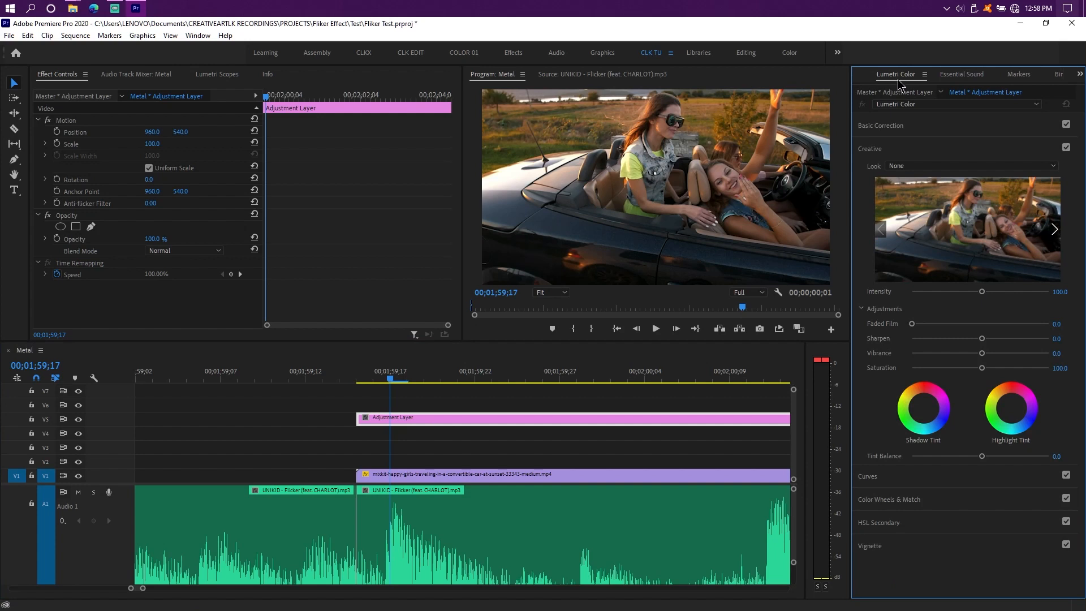
key(shift+7)
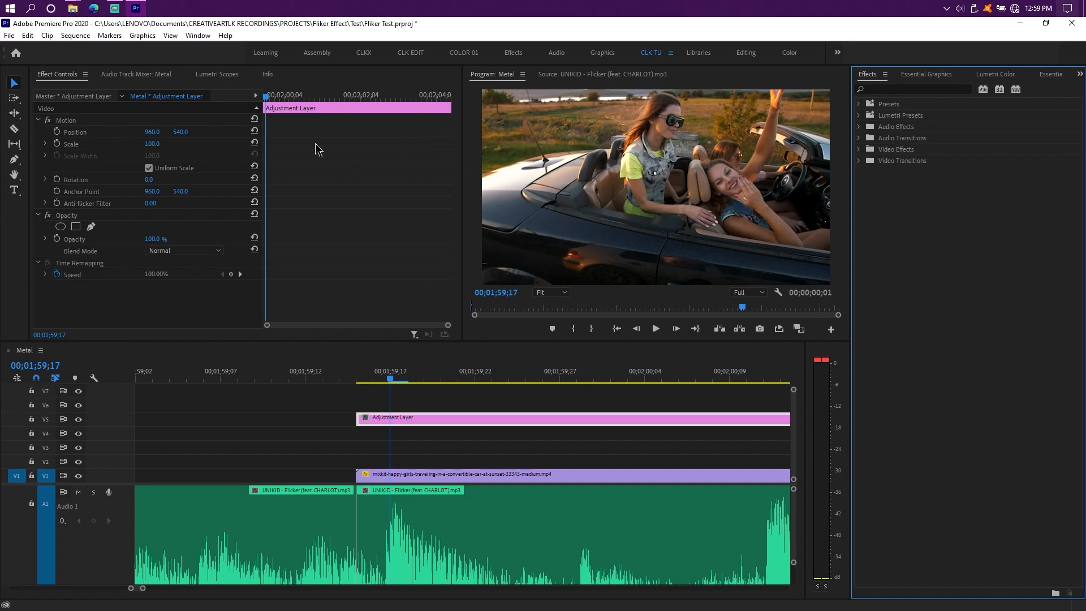
click(198, 36)
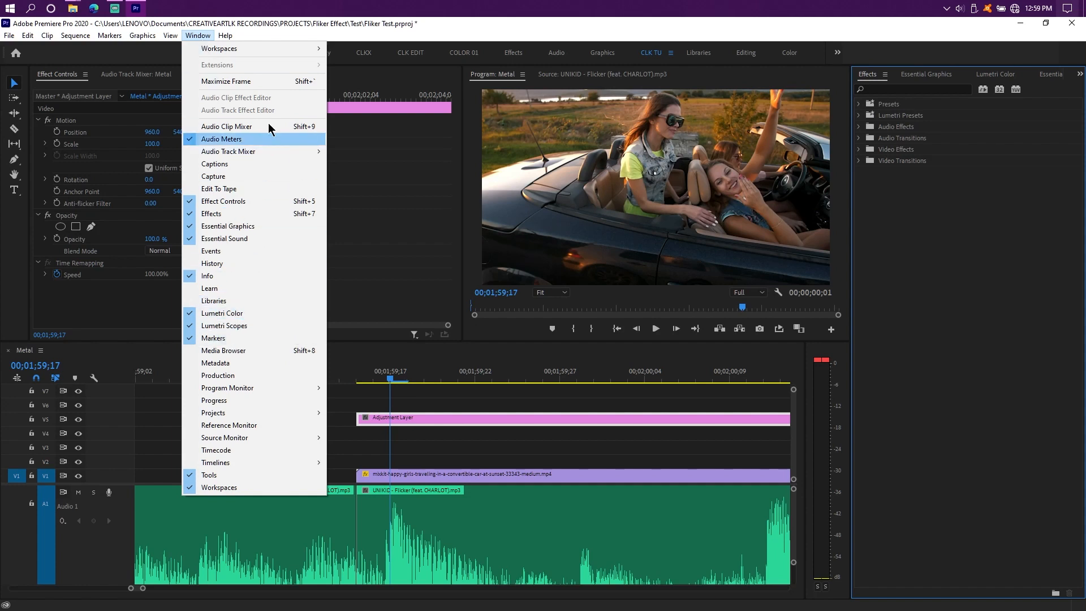
click(939, 215)
click(906, 89)
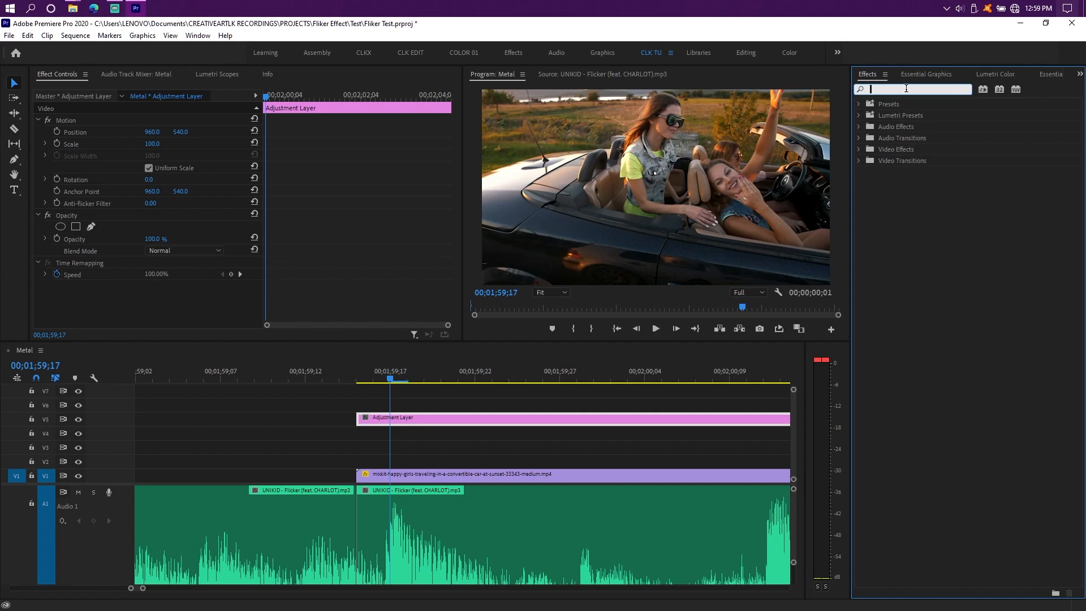
text(crop)
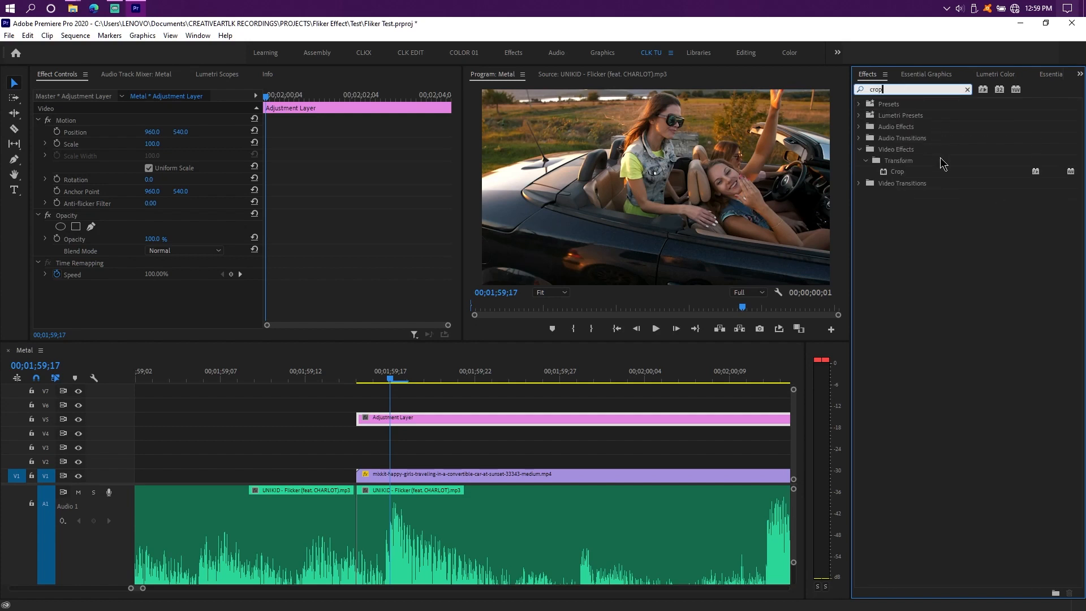
click(912, 171)
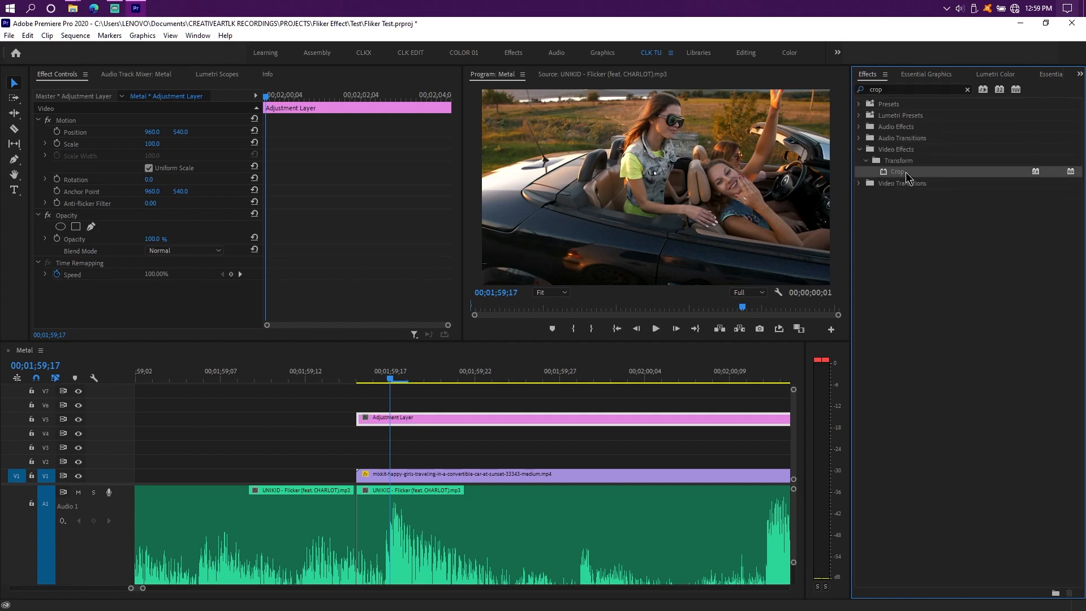
drag(521, 365, 458, 420)
click(459, 418)
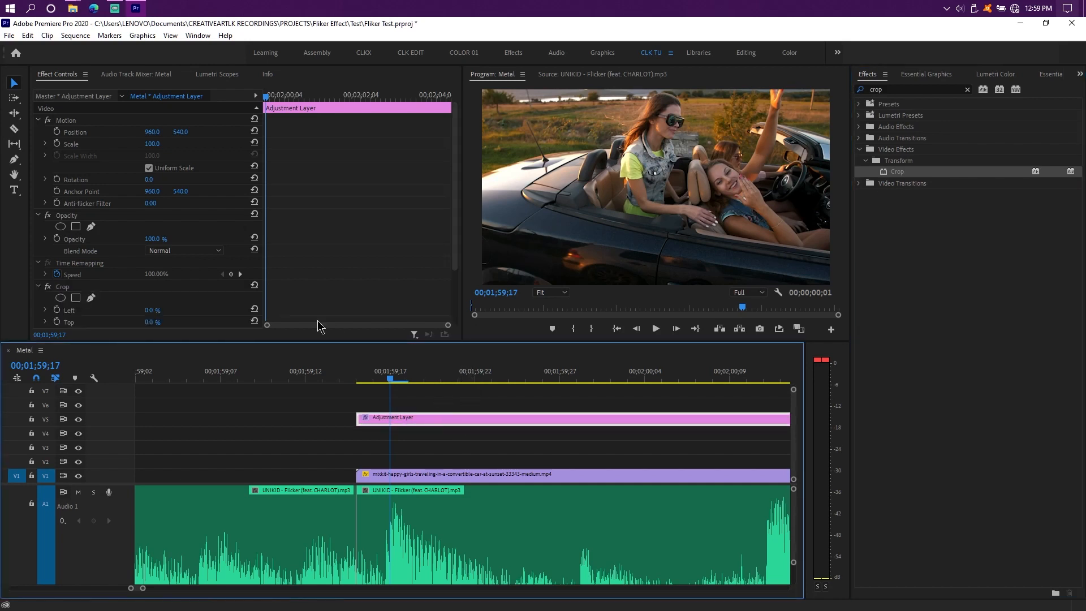
- Set the adjustment layer's Crop effect to 10% at both Top and Bottom for letterbox bars
scroll(221, 273, down, 1)
scroll(220, 270, down, 2)
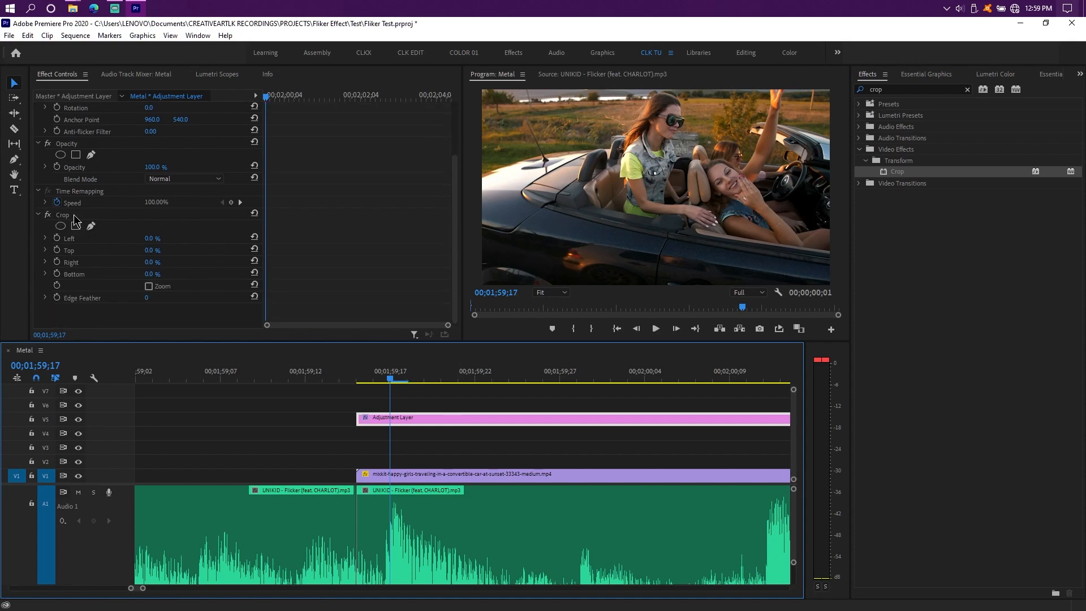
click(153, 250)
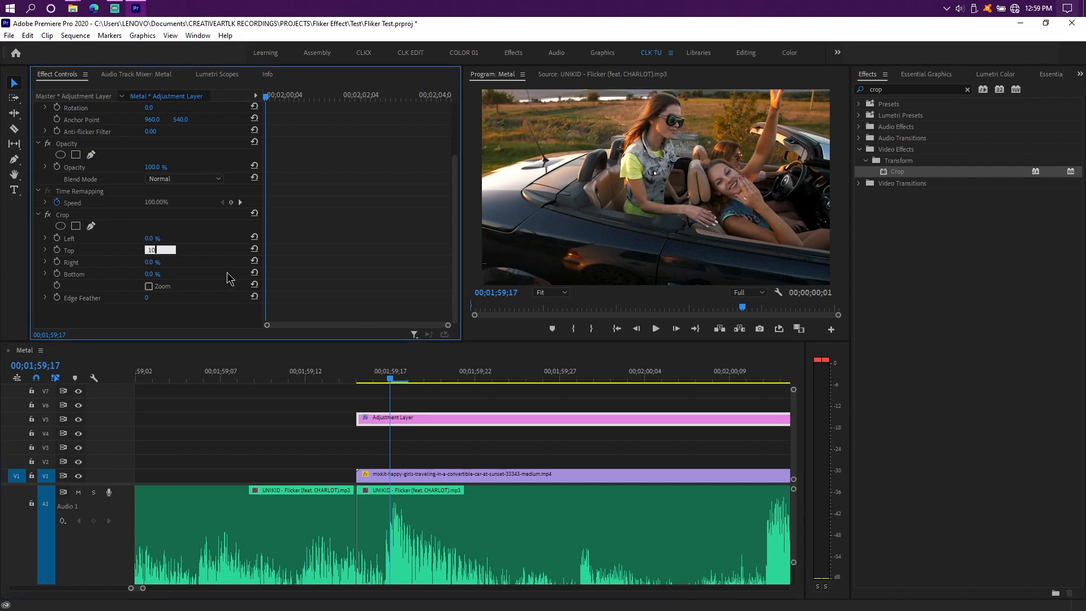
text(10)
key(Tab)
key(Tab)
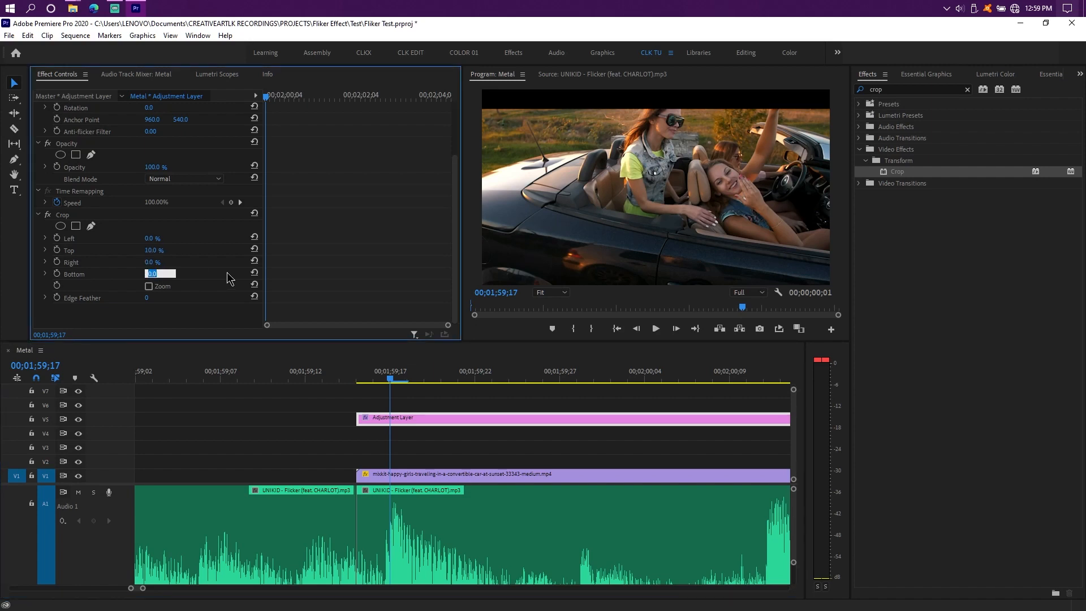
text(10)
key(Tab)
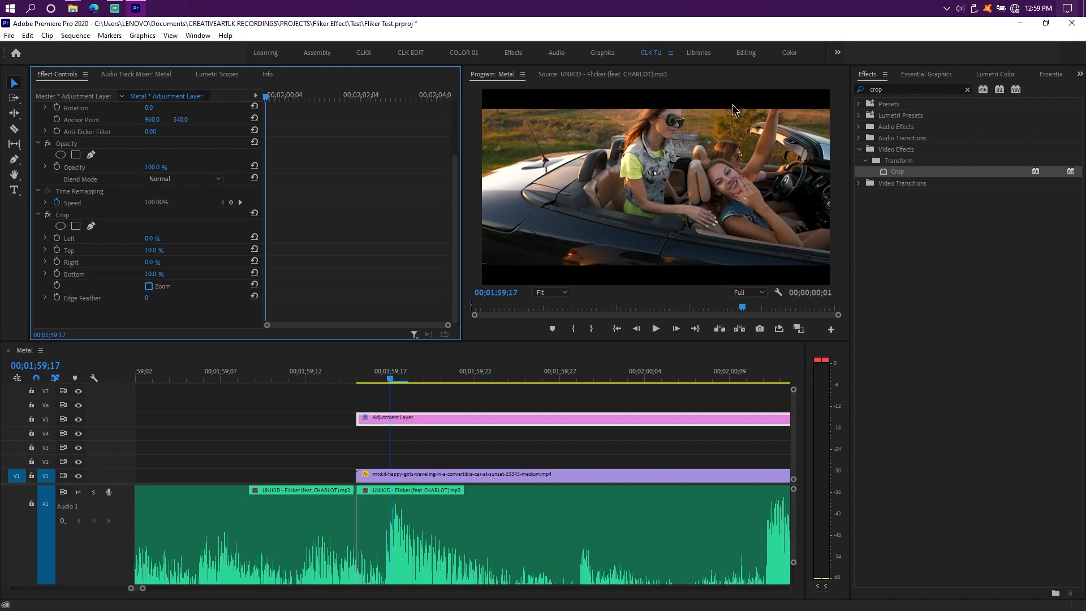
- Reposition the happy girls clip to 944, 648 within the letterbox frame and play it back
click(505, 476)
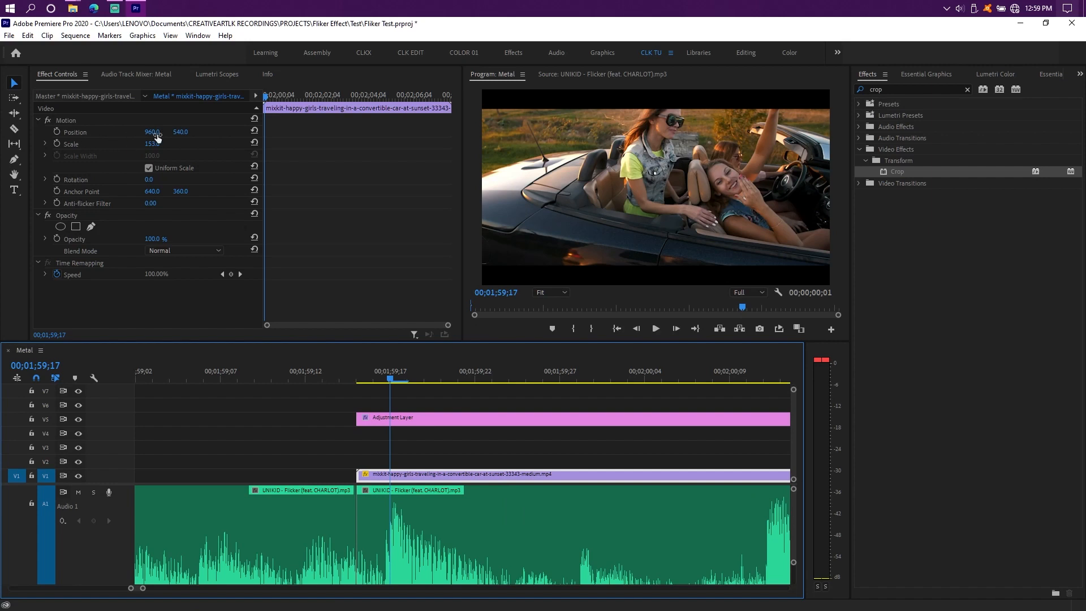
drag(153, 136, 215, 133)
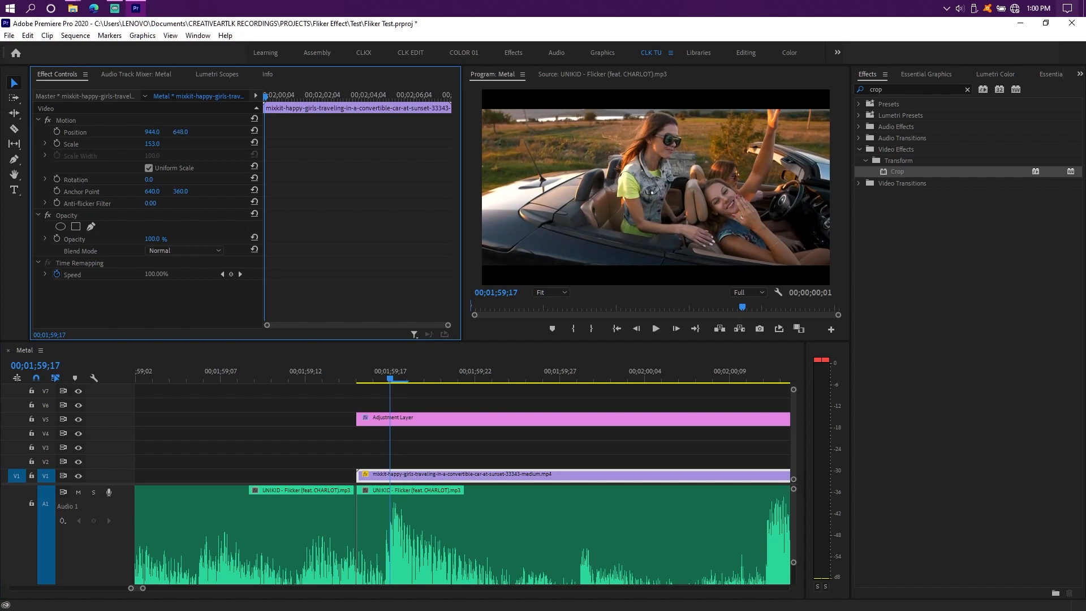
click(429, 455)
key(space)
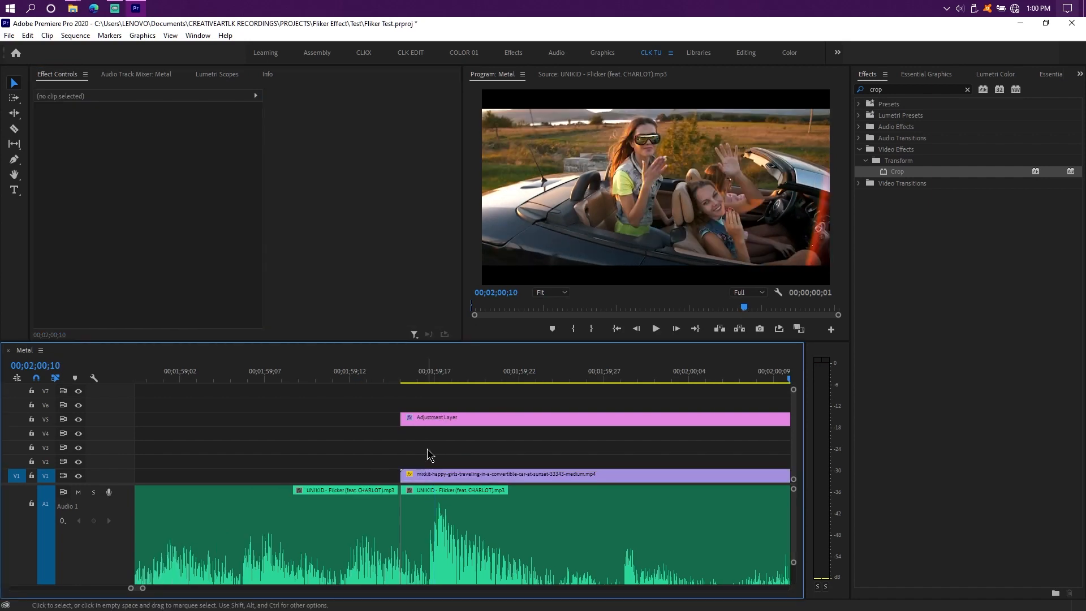
- Move the happy girls clip up from V1 to V2, keeping its start time
click(431, 474)
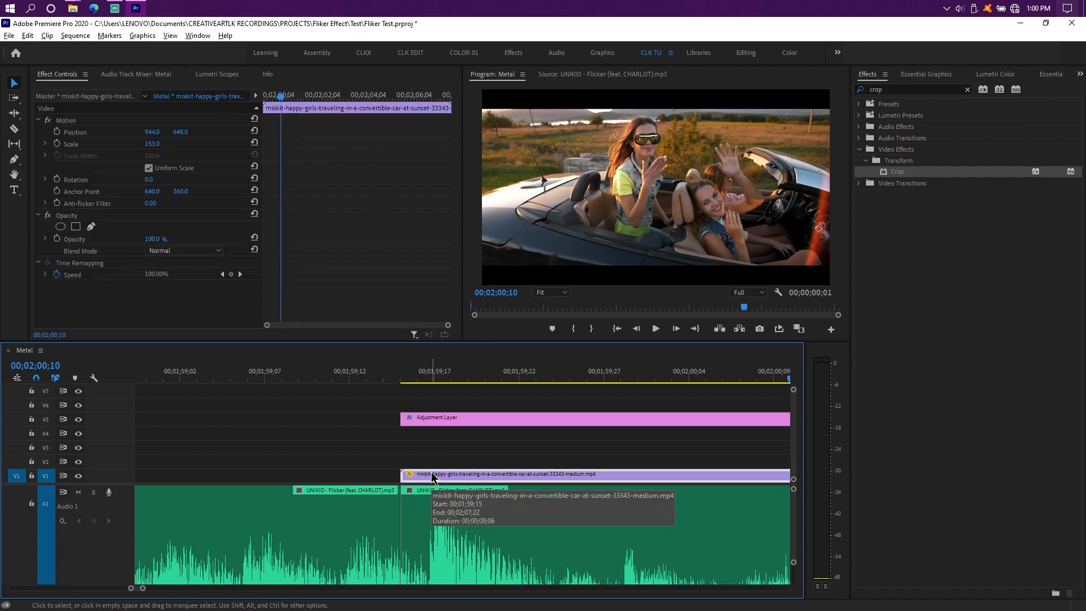
key(alt+Up)
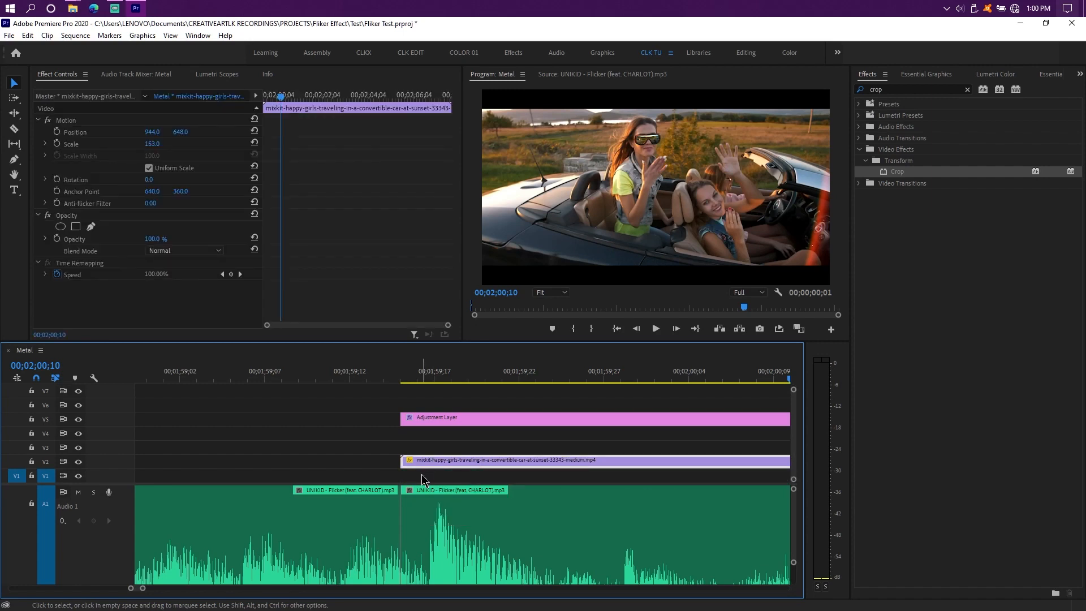
click(431, 477)
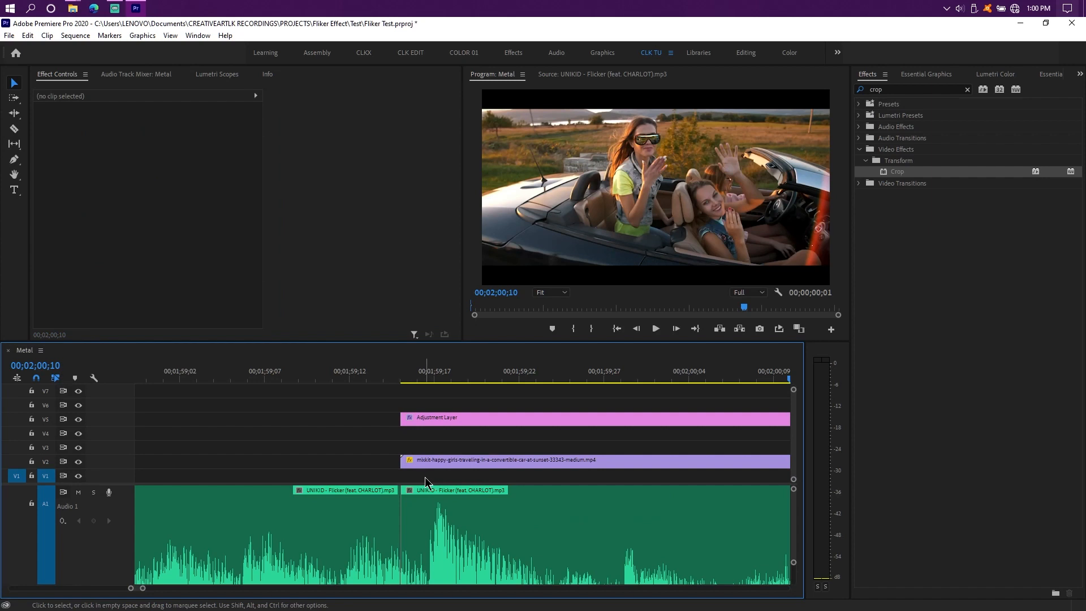
- Split the V2 clip at 00;01;59;17 and 00;01;59;18 and delete the one-frame piece between the cuts
click(433, 376)
key(alt)
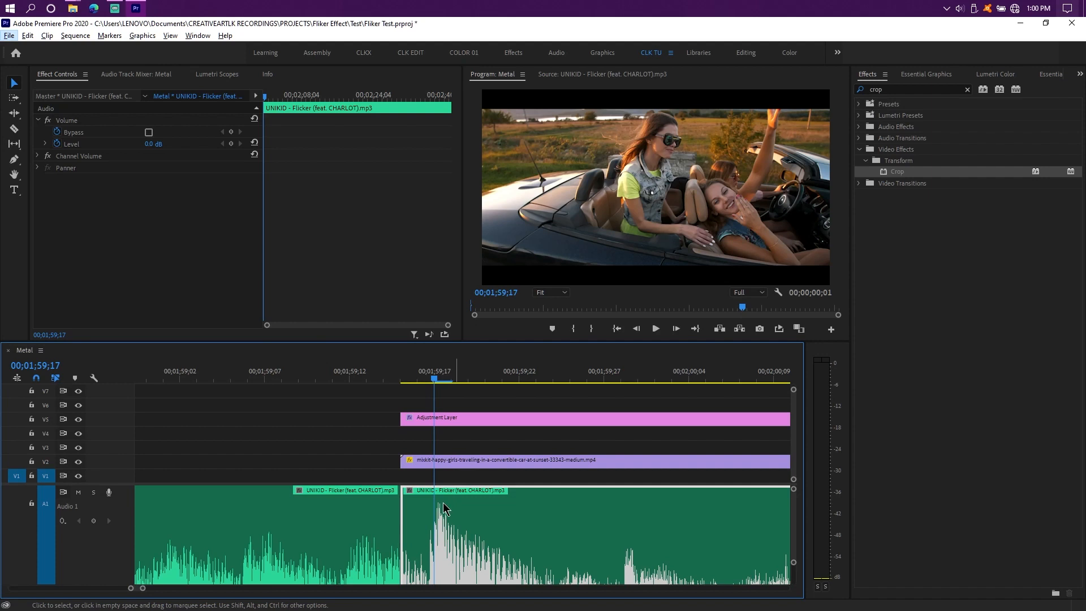
click(468, 463)
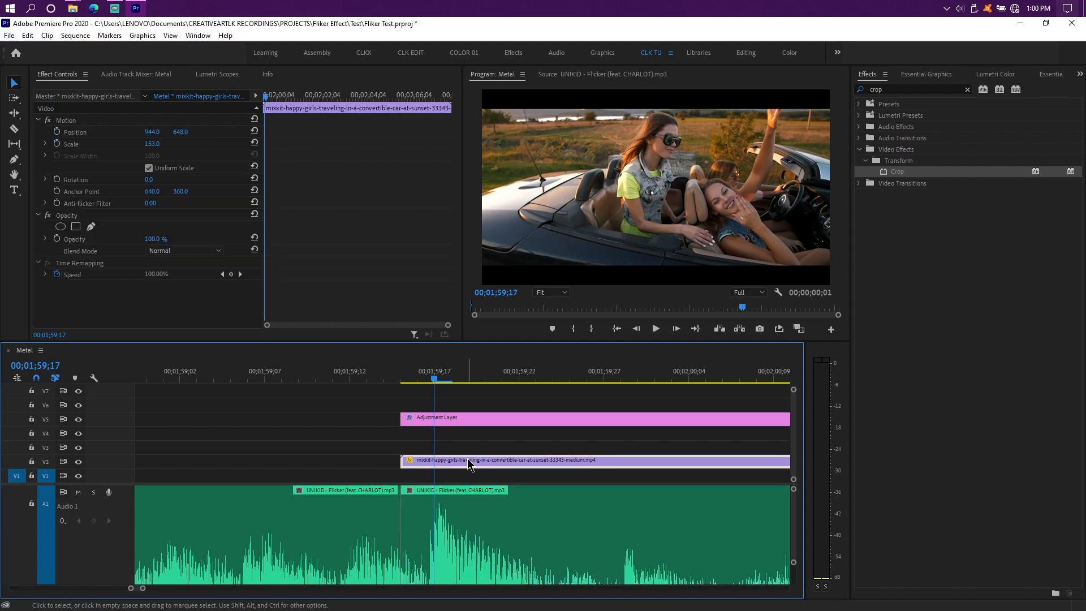
key(ctrl+k)
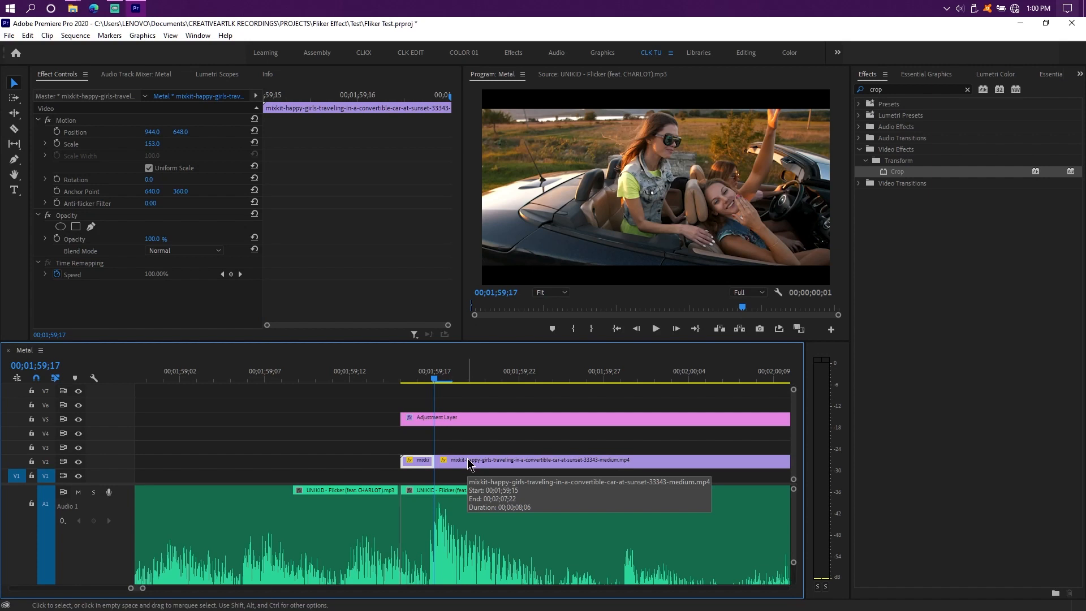
key(Right)
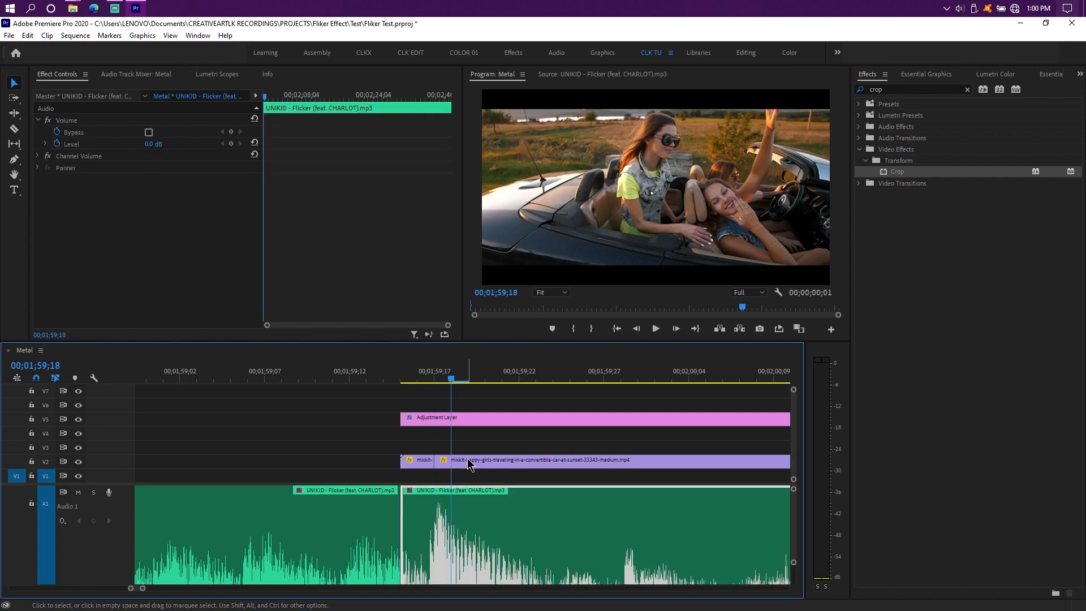
click(468, 459)
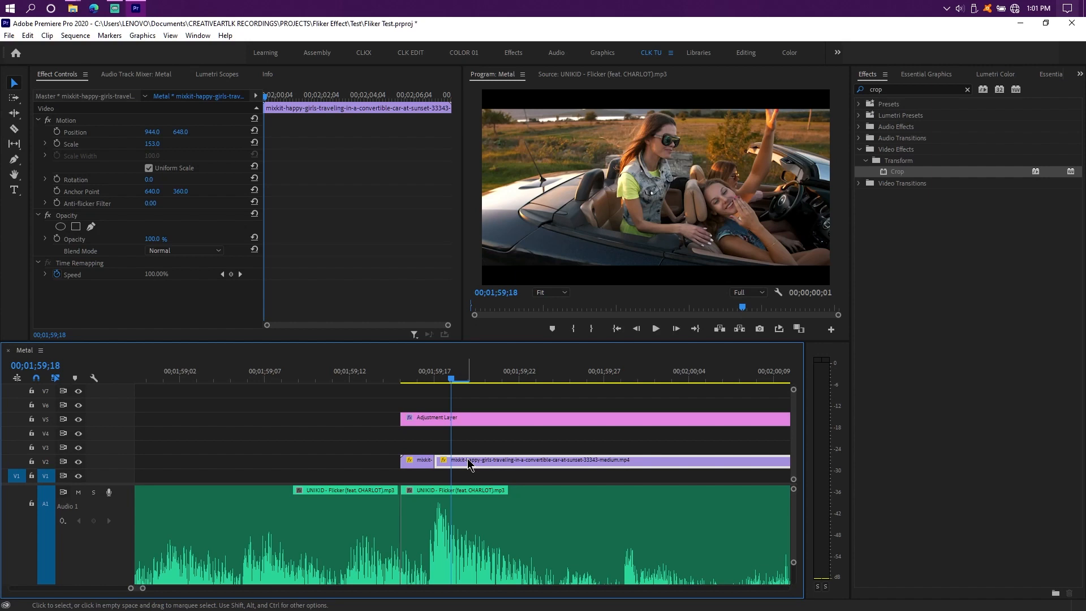
key(ctrl+k)
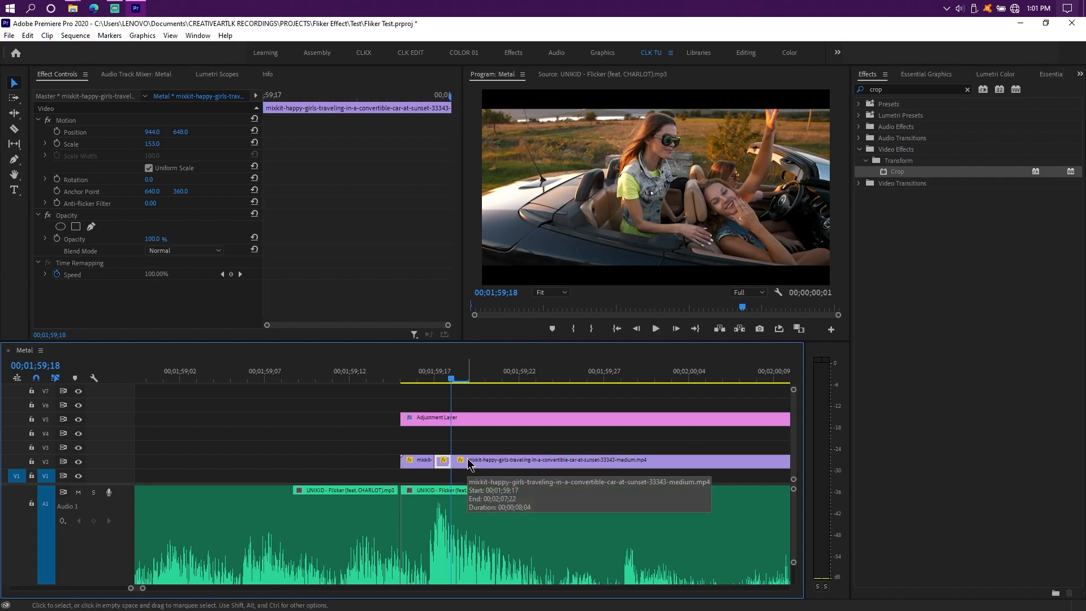
scroll(471, 461, down, 3)
scroll(465, 461, up, 1)
scroll(463, 464, up, 1)
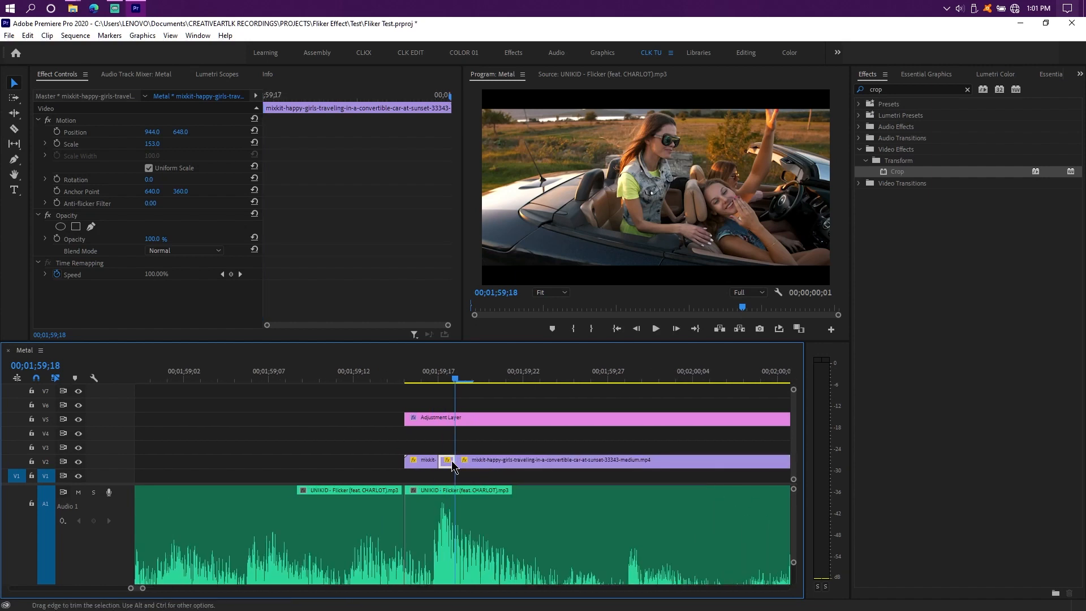
key(Delete)
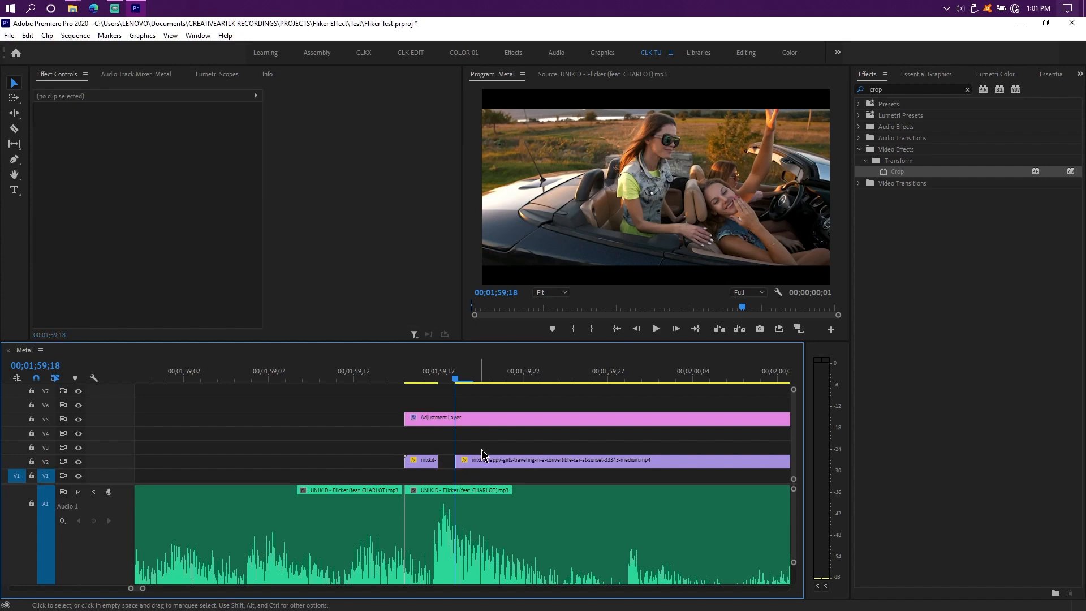
- Play back the first flicker gap from the clip's start at 00;01;59;15
scroll(483, 454, down, 3)
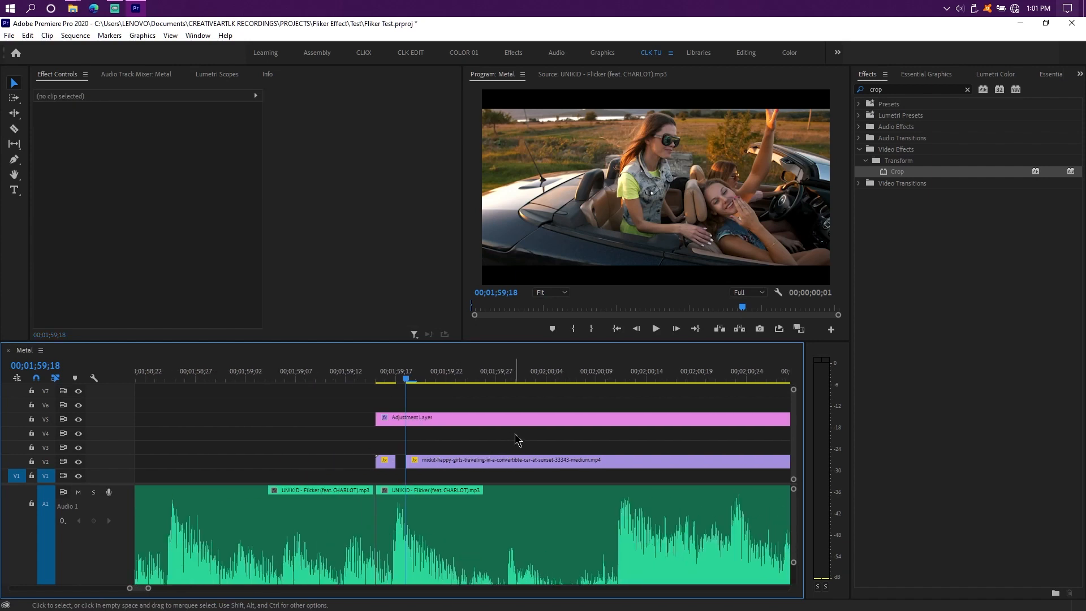
scroll(521, 431, right, 2)
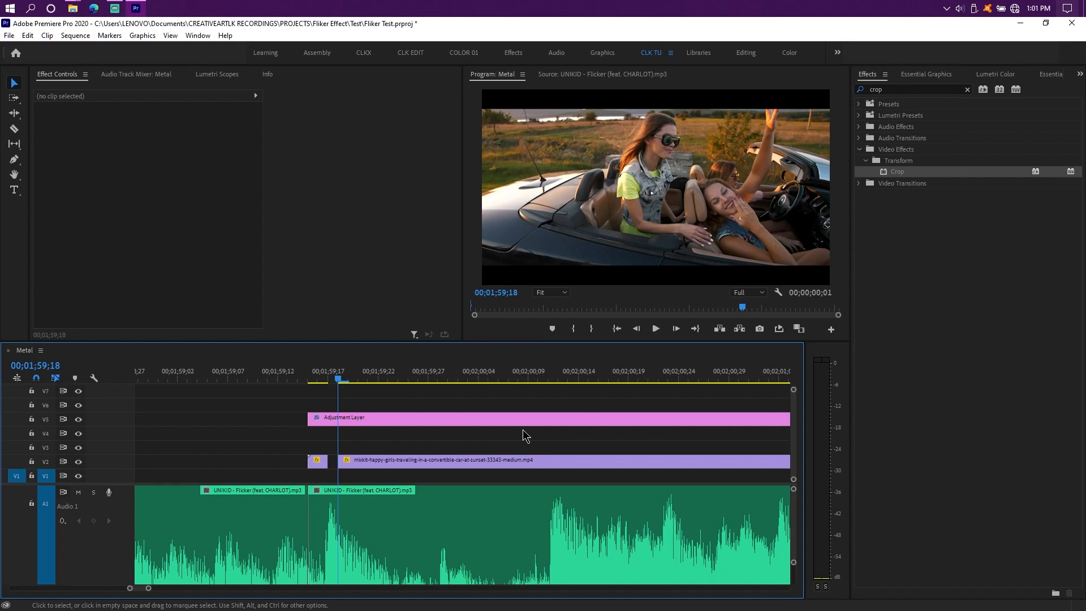
click(310, 374)
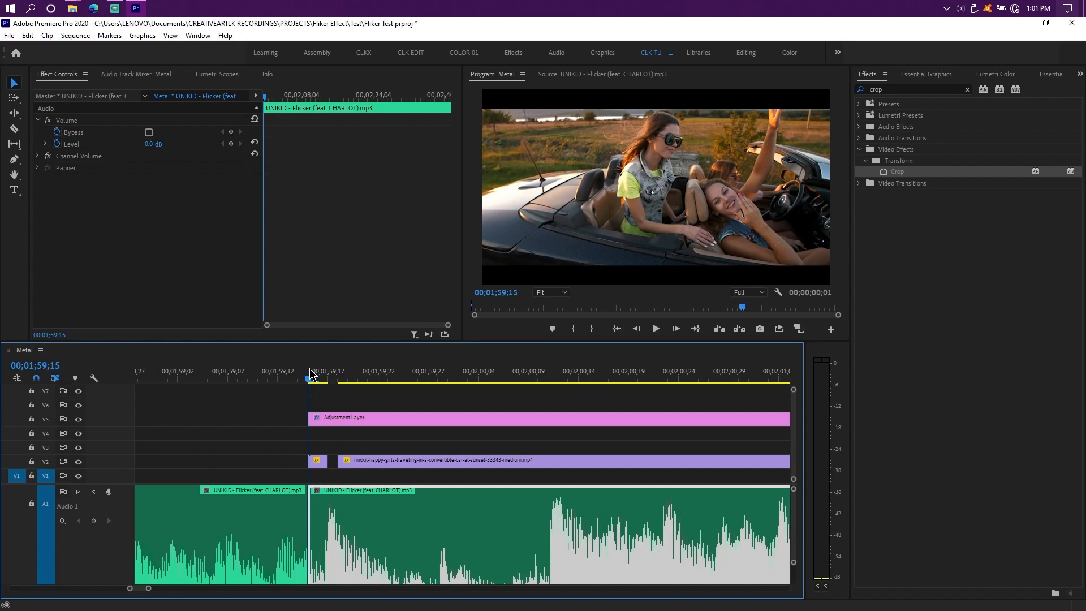
key(space)
key(space)
- Split the V2 clip at 00;01;59;28 and 00;01;59;29 and delete the one-frame piece at this beat
scroll(424, 444, up, 1)
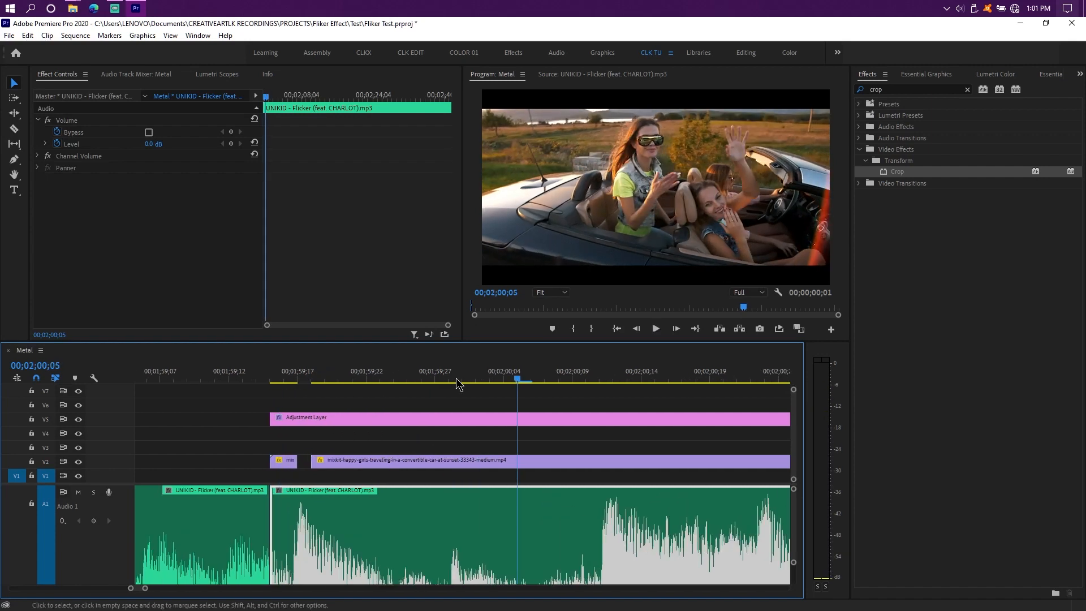
click(456, 378)
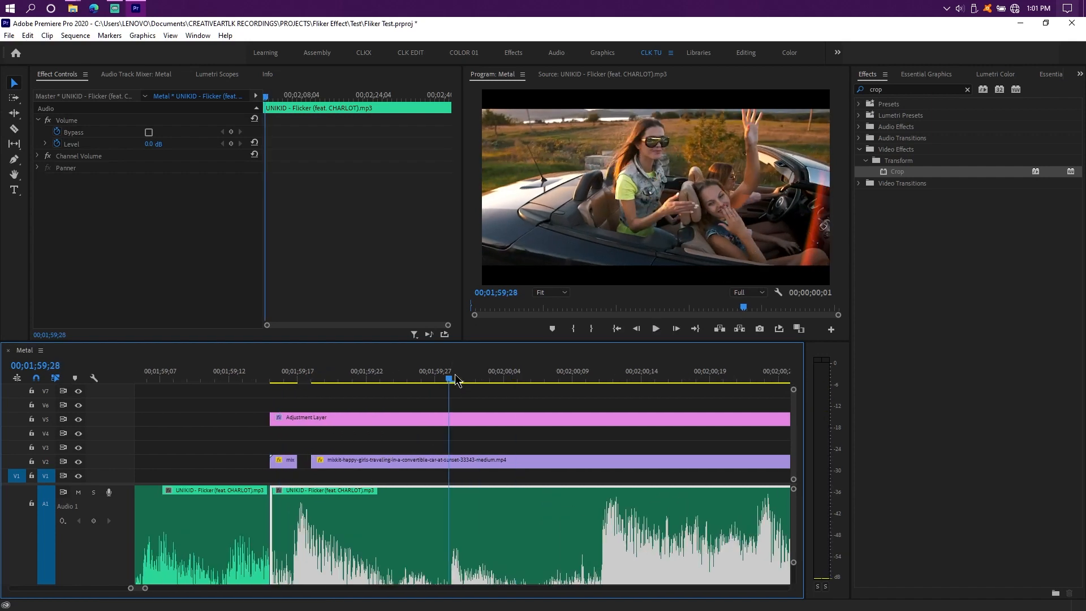
click(501, 461)
key(ctrl+k)
key(Right)
click(500, 460)
key(ctrl+k)
click(480, 475)
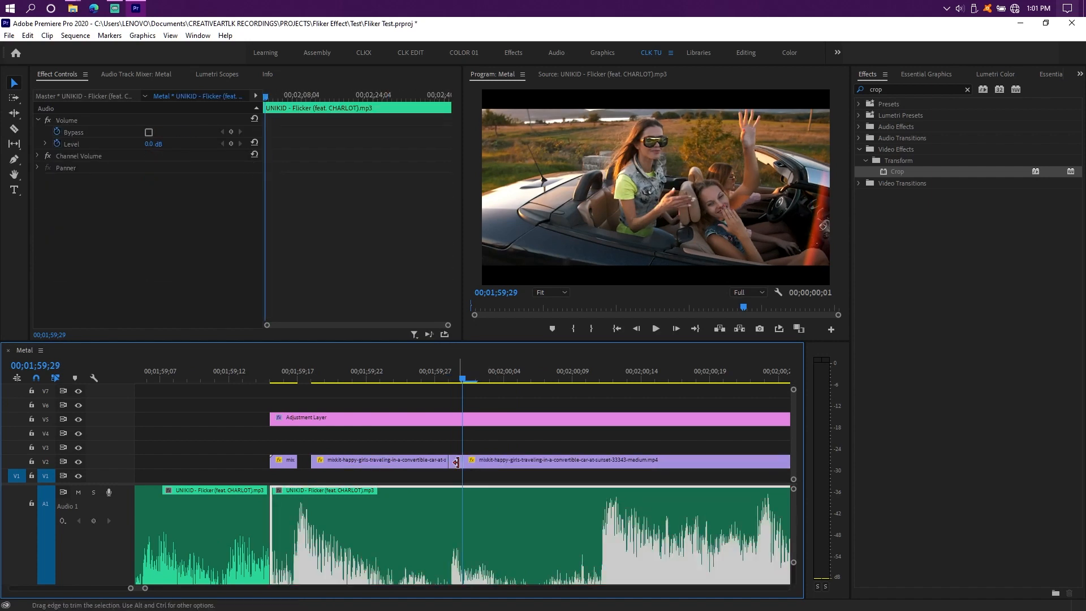
click(459, 463)
key(Delete)
- Split the V2 clip at 00;02;00;11 and 00;02;00;12 and delete the one-frame piece between the cuts
scroll(478, 478, down, 2)
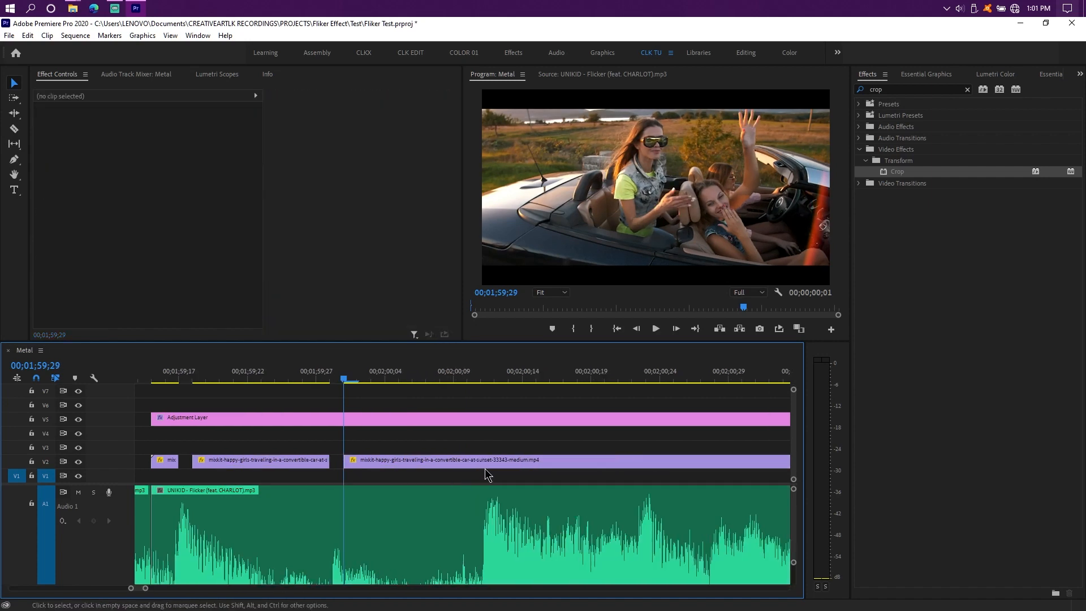
click(481, 378)
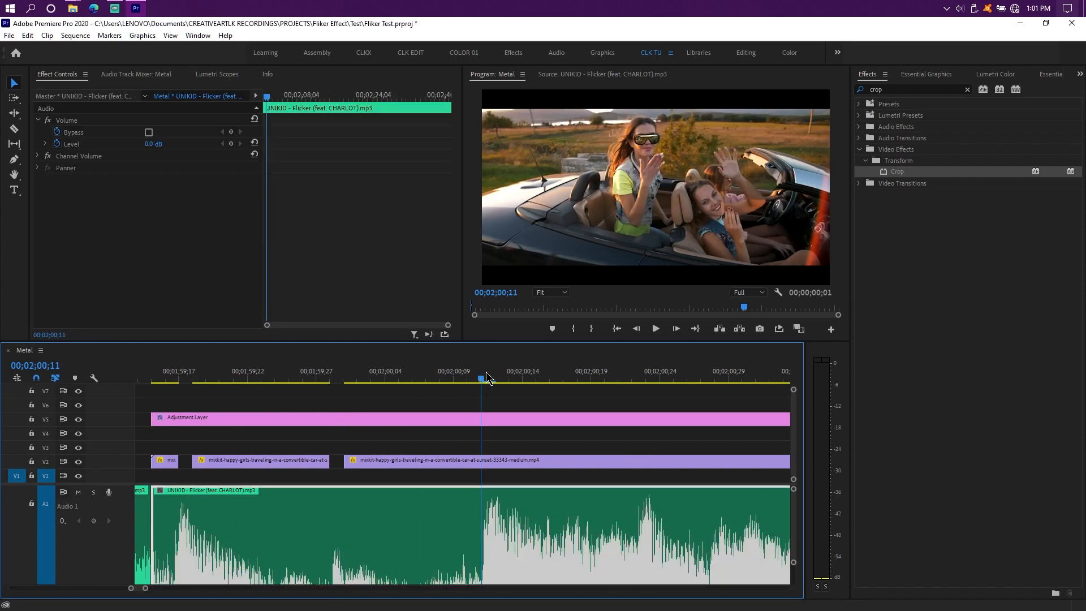
click(515, 461)
key(ctrl+k)
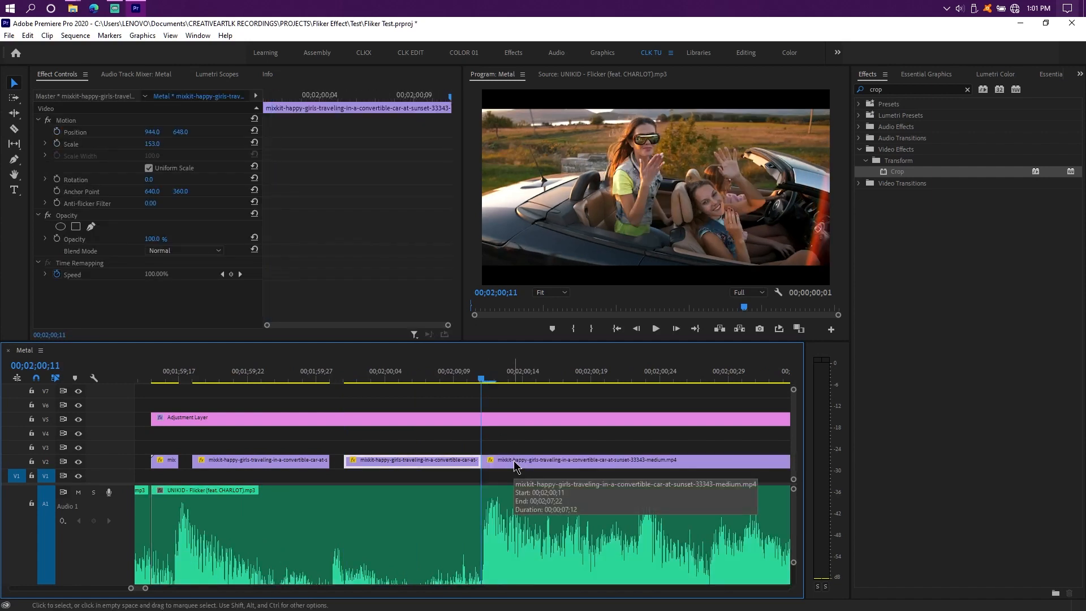
key(Right)
click(515, 462)
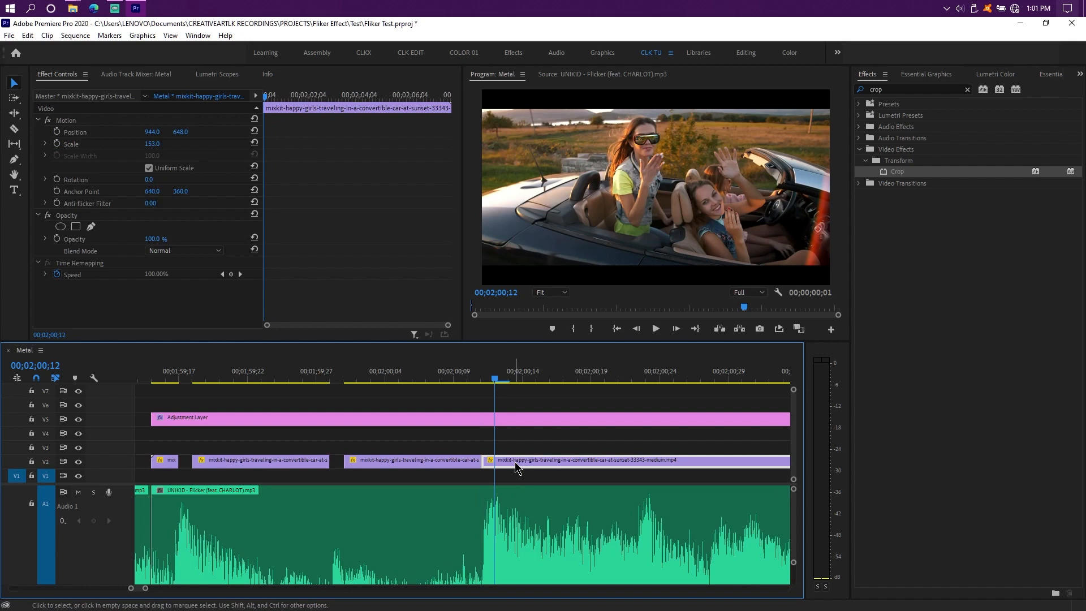
key(ctrl+k)
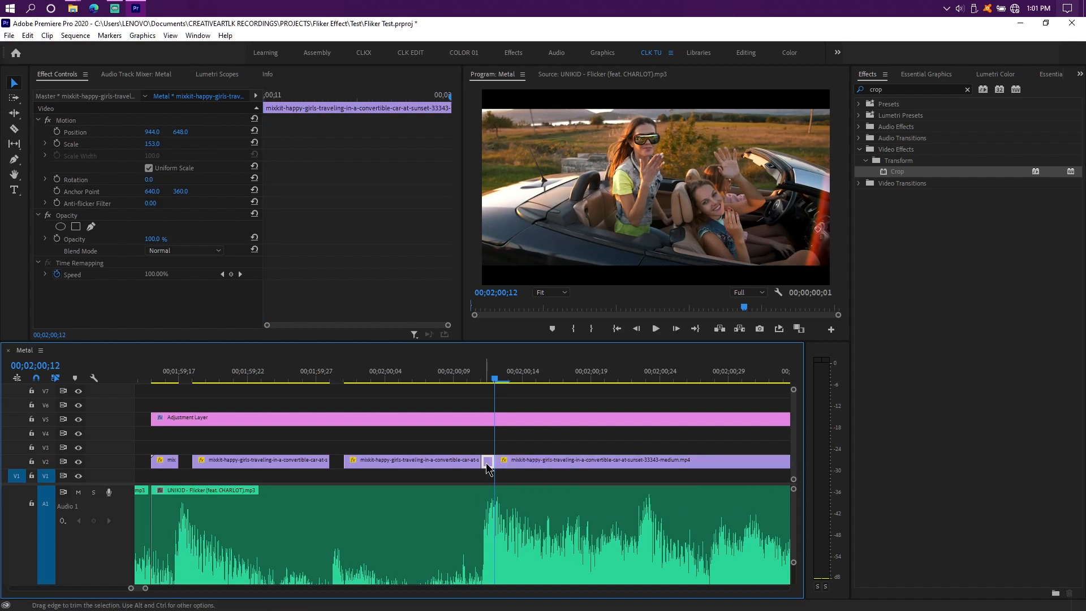
key(Delete)
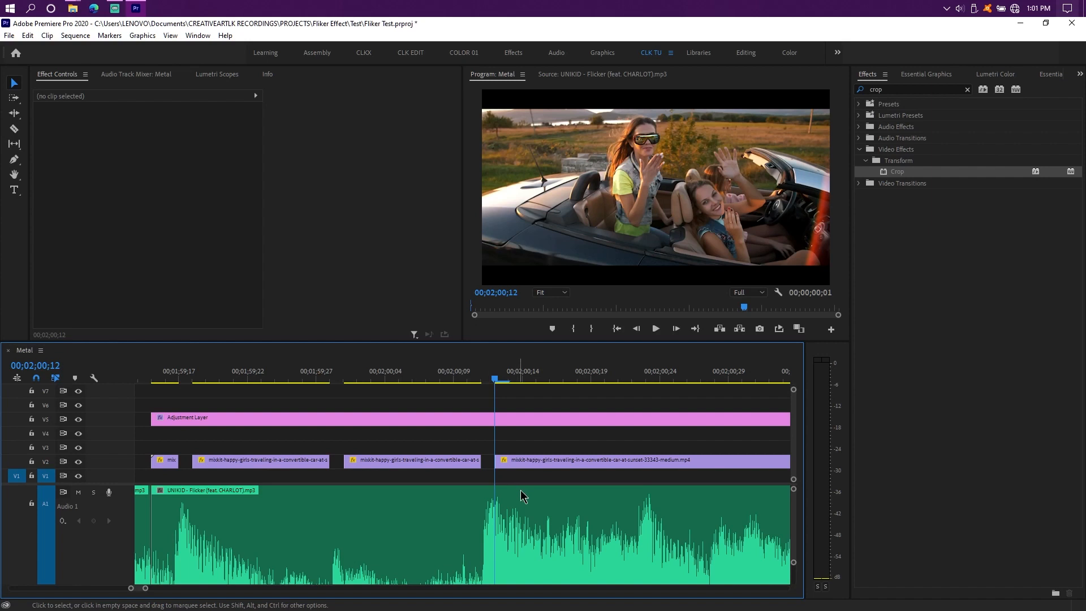
- Split the V2 clip at 00;02;00;23 and 00;02;00;24 and delete the one-frame piece at this waveform peak
scroll(520, 494, down, 1)
click(583, 377)
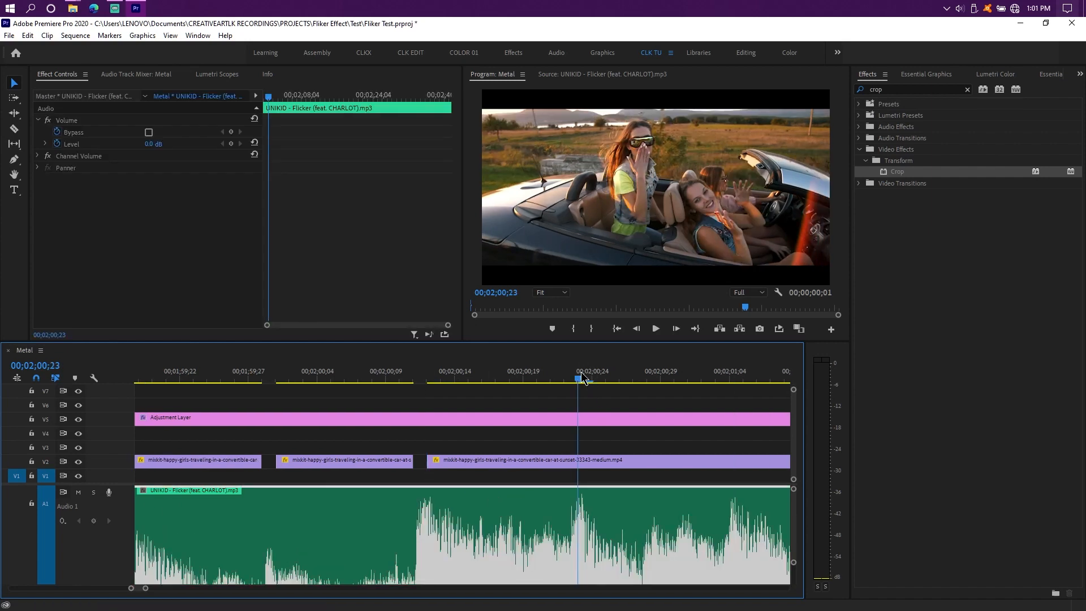
key(ctrl+k)
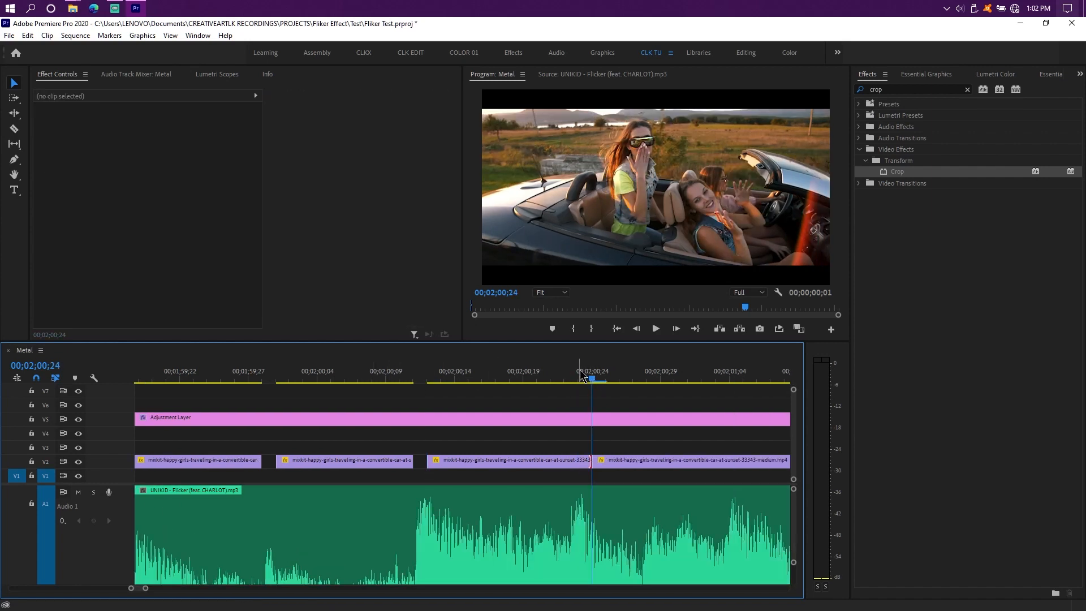
key(space)
key(space)
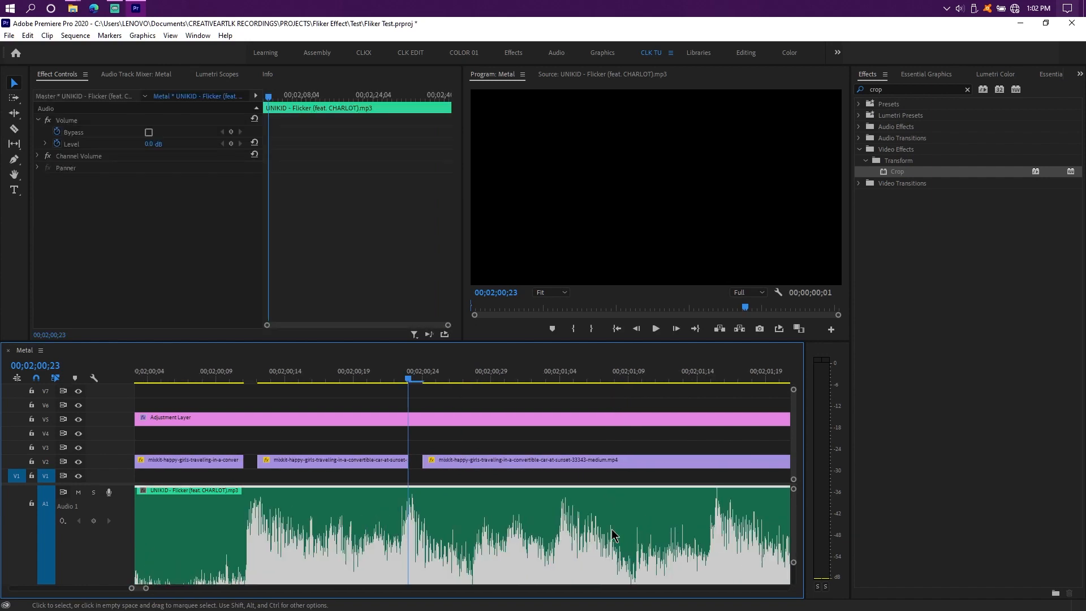
- Play back the section around the 00;02;00;23 gap to check the flicker timing and find the following beat
key(space)
key(space)
scroll(555, 436, down, 2)
click(340, 375)
key(space)
key(space)
key(space)
scroll(441, 375, up, 2)
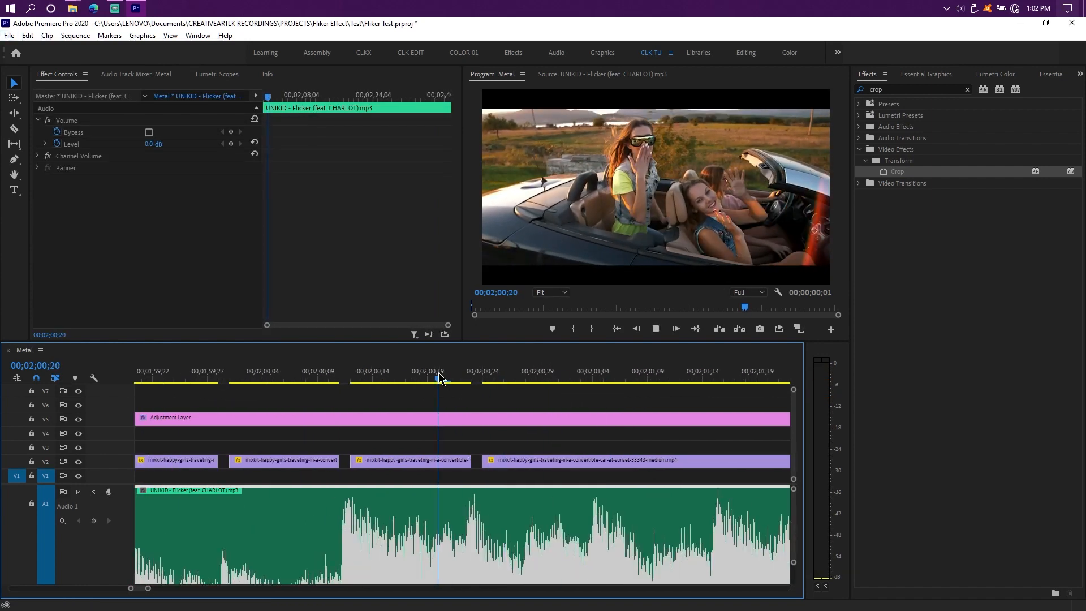
key(space)
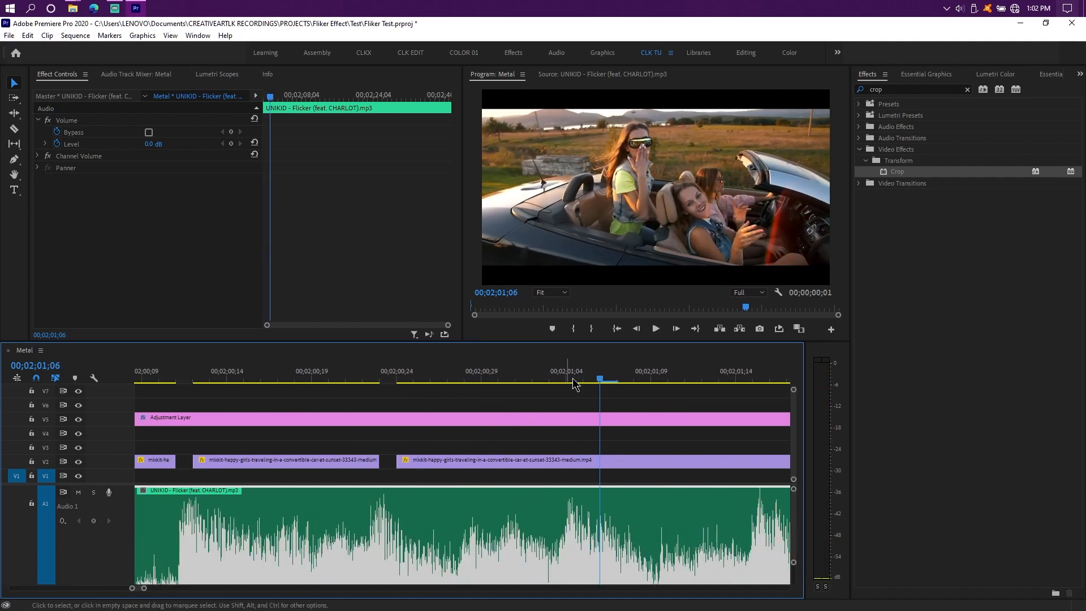
- Split the V2 clip at 00;02;01;04 and 00;02;01;05 and delete the one-frame piece between the cuts
scroll(574, 381, up, 1)
click(601, 465)
key(ctrl+k)
key(Right)
click(598, 464)
key(ctrl+k)
key(Delete)
- Split the V2 clip at the waveform peak at 00;02;01;15 and one frame further on, and delete the piece between
scroll(582, 471, down, 2)
scroll(581, 470, down, 2)
click(602, 378)
click(549, 378)
click(576, 461)
key(ctrl+k)
key(Right)
click(577, 461)
key(ctrl+k)
key(Delete)
- Split the V2 clip at 00;02;01;26 and 00;02;01;27 and delete the one-frame piece at this beat
scroll(577, 469, down, 2)
key(shift+Right)
key(shift+Right)
click(577, 462)
key(ctrl+k)
key(Right)
key(ctrl+k)
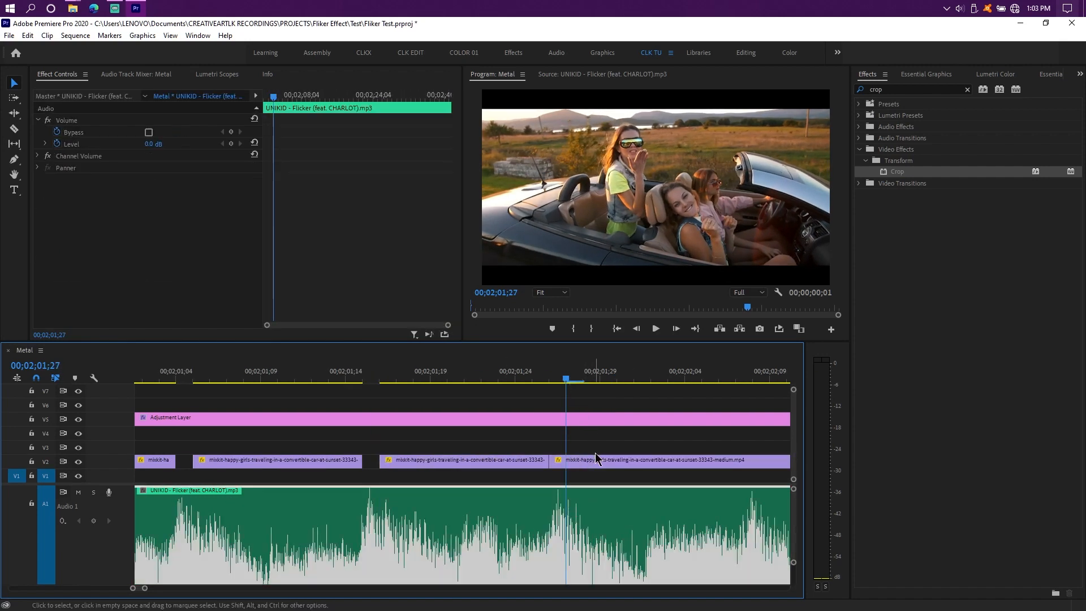
click(560, 463)
key(Delete)
- Split the V2 clip at 00;02;02;08 and 00;02;02;09 to isolate a one-frame piece at the peak
scroll(566, 470, down, 2)
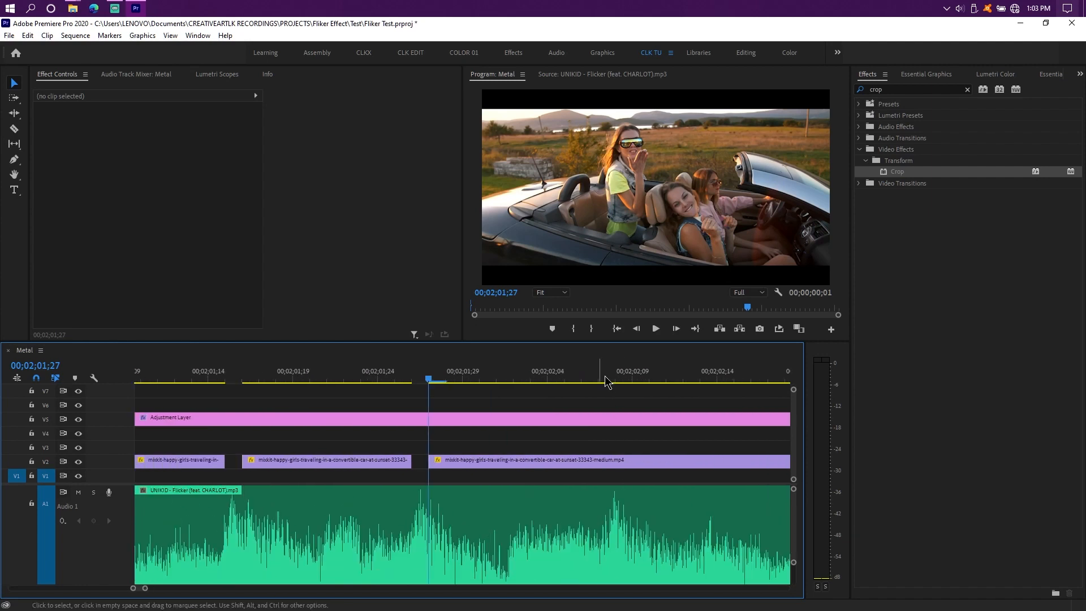
click(611, 378)
key(ctrl+k)
key(Right)
key(ctrl+k)
click(623, 462)
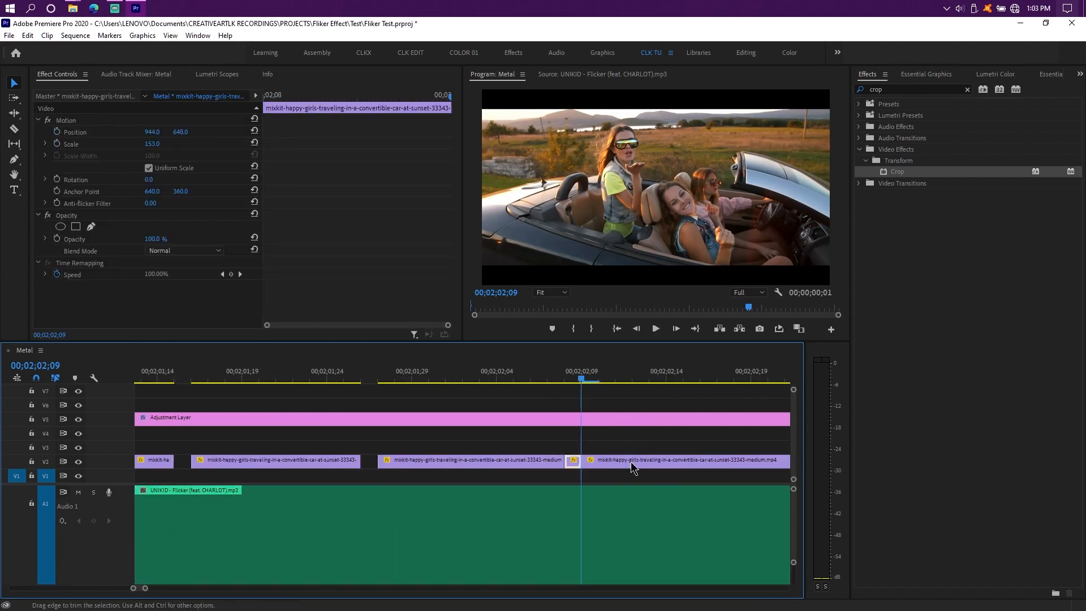
- Split the V2 clip at 00;02;02;19 and 00;02;02;20 and delete the one-frame piece between the cuts
scroll(526, 411, down, 2)
key(space)
key(space)
key(ctrl+k)
key(Right)
key(ctrl+k)
click(641, 461)
key(Delete)
- Play back the uncut part after 00;02;02;20 and review all the gaps made in the V2 clip
key(minus)
key(minus)
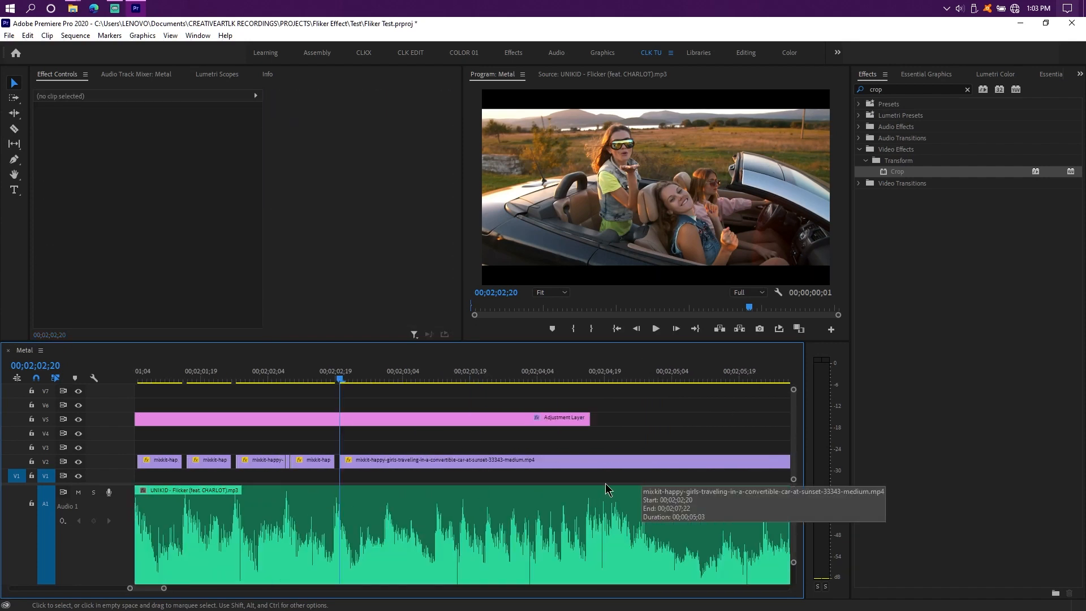
click(393, 506)
key(equal)
key(space)
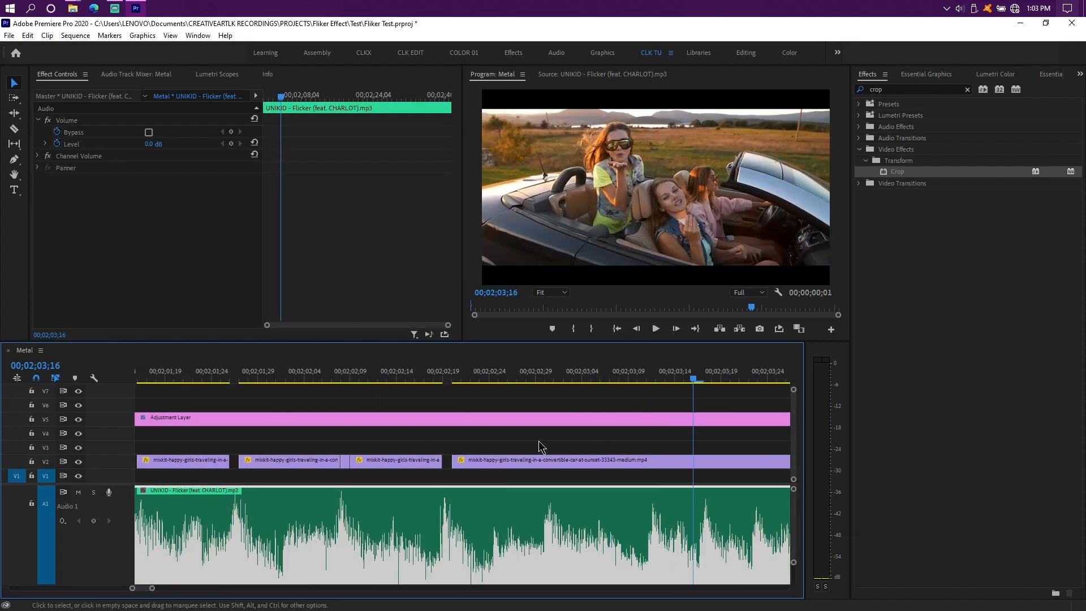
key(space)
drag(531, 373, 542, 374)
key(minus)
key(minus)
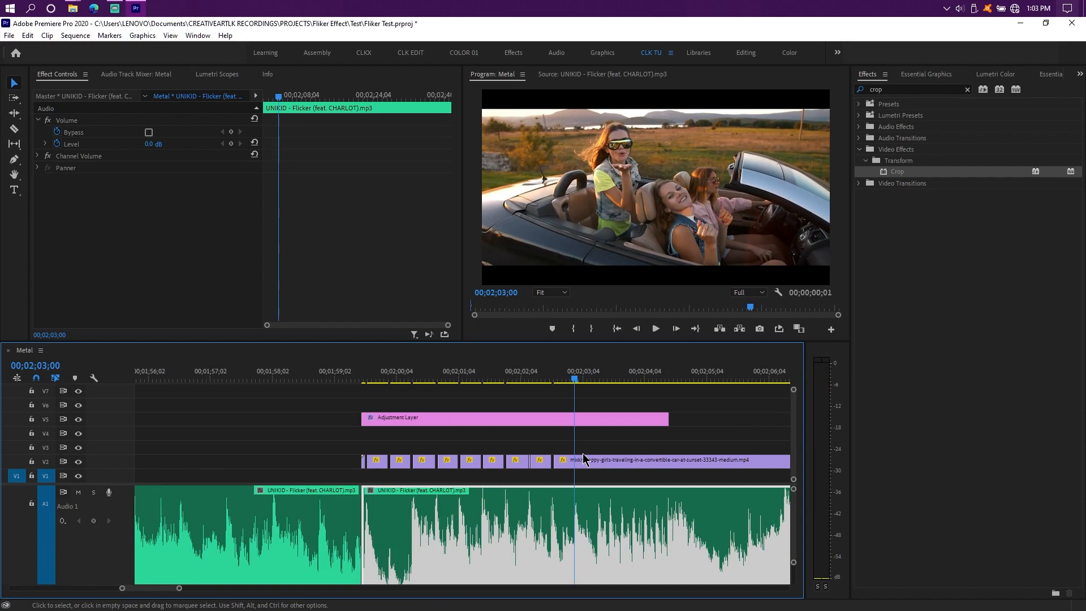
- Remove the leftover one-frame V2 piece at 00;02;02;08 so that beat also has a gap
scroll(630, 460, up, 5)
click(599, 461)
click(601, 472)
scroll(601, 487, down, 5)
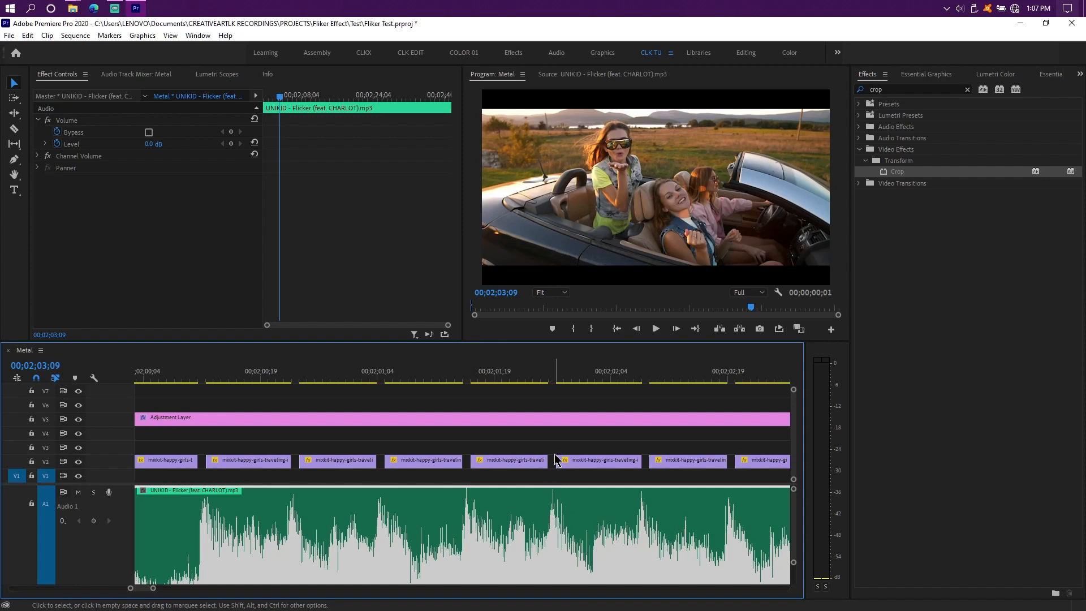
- Play back the whole flicker sequence from the first V2 clip's start at 00;01;59;15
scroll(556, 464, down, 2)
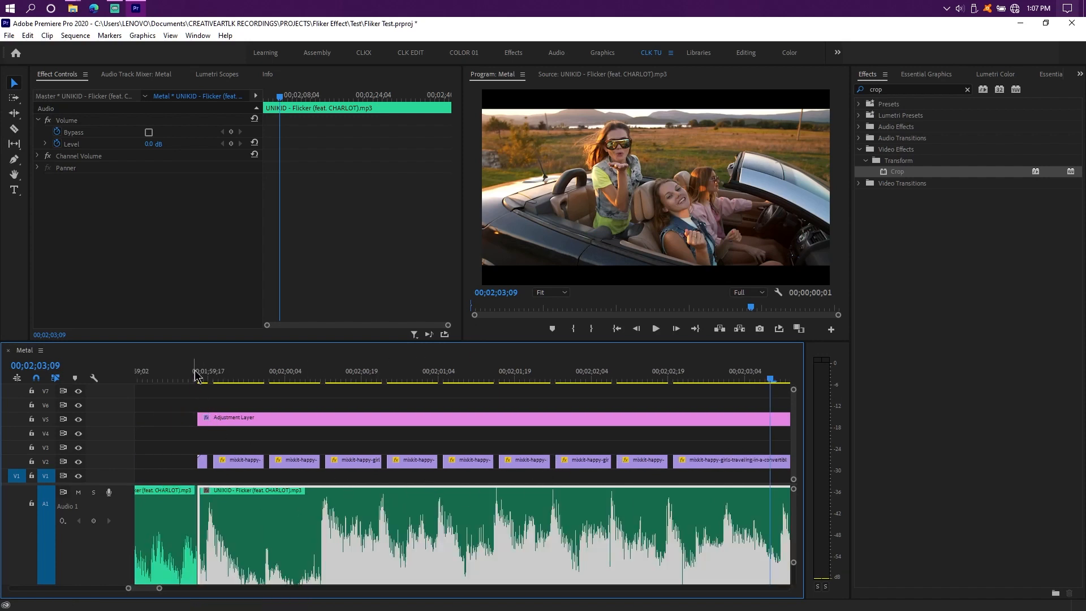
click(196, 376)
key(space)
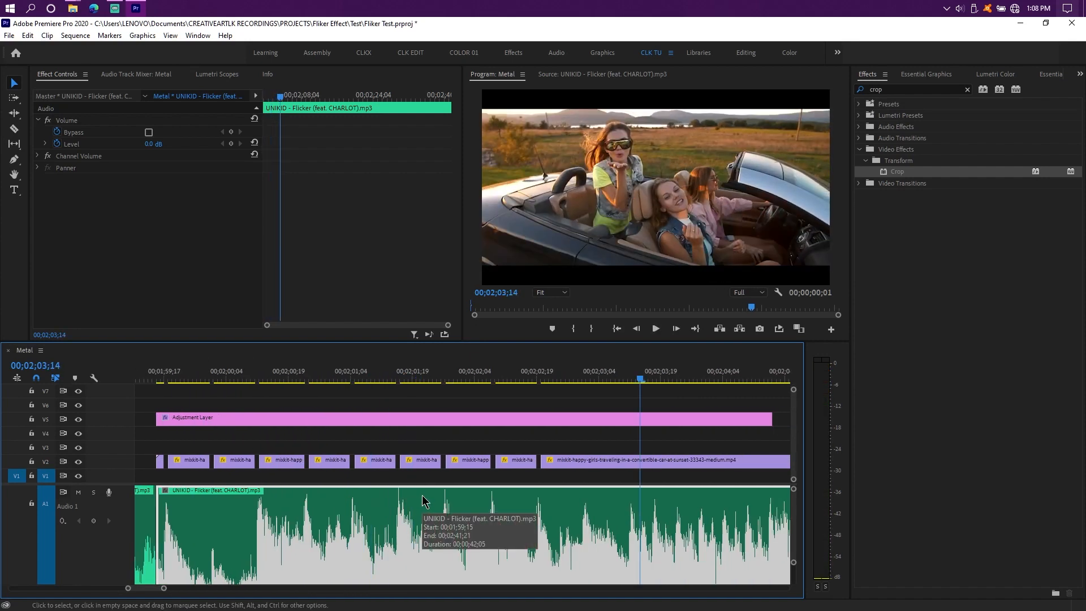
key(space)
scroll(531, 447, up, 5)
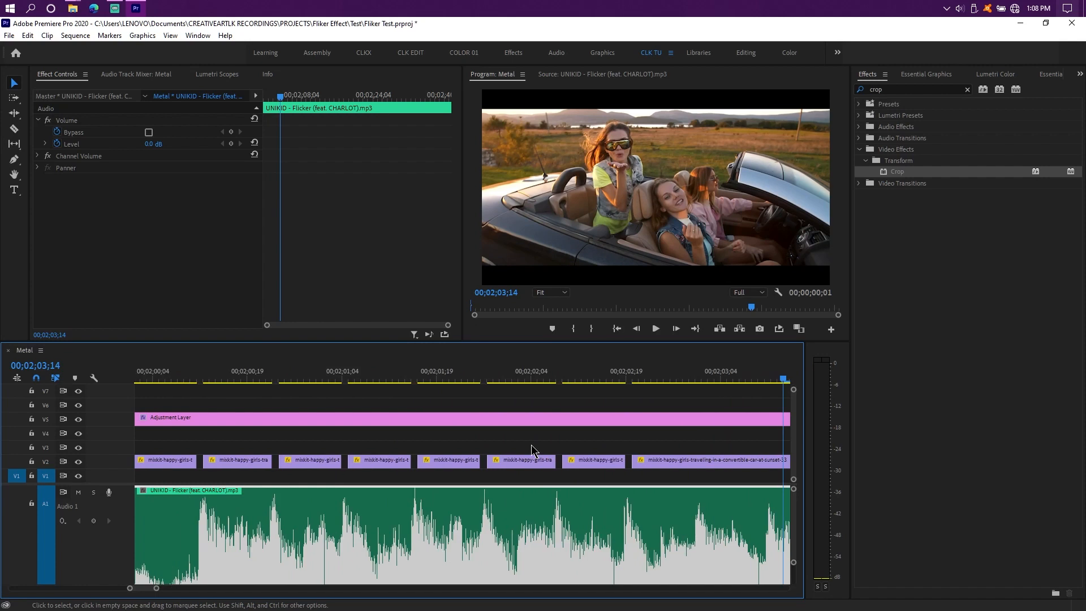
- Bring the Fliker Test project items into view and look through the available new item types
key(alt)
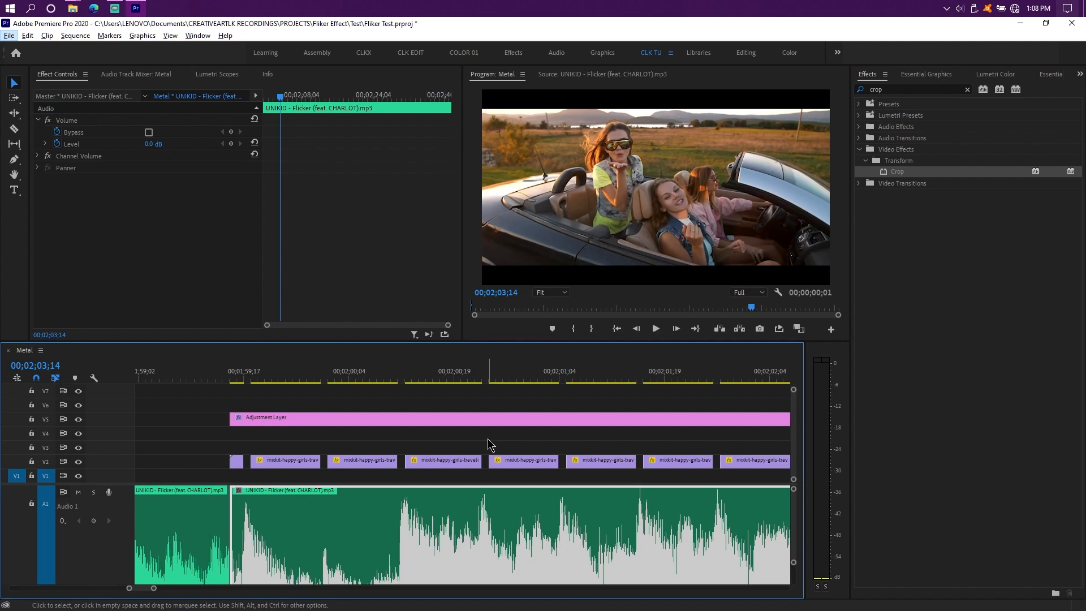
scroll(900, 79, down, 3)
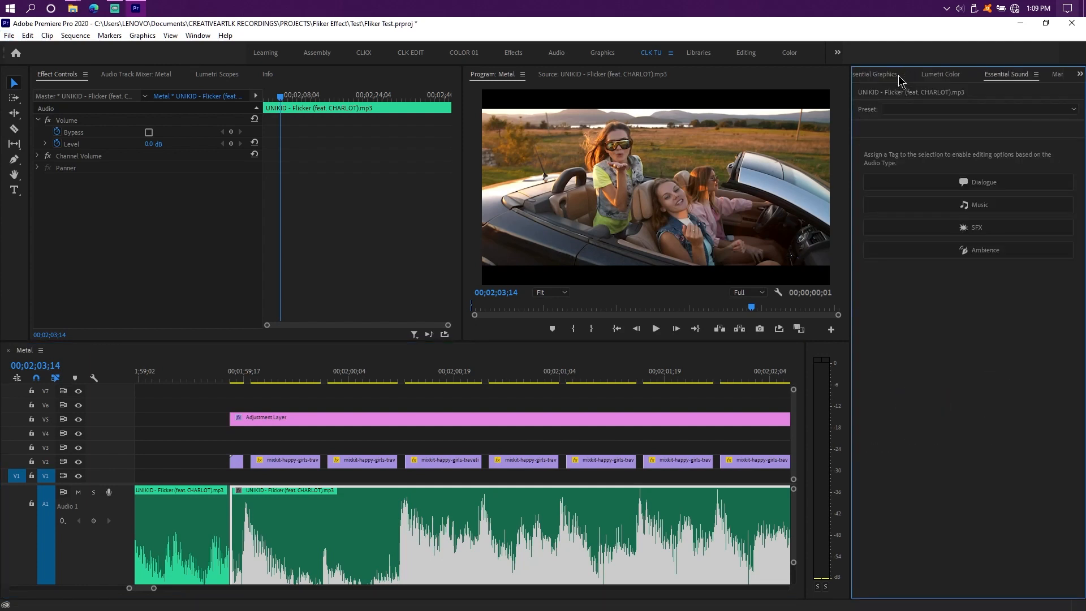
scroll(900, 79, down, 2)
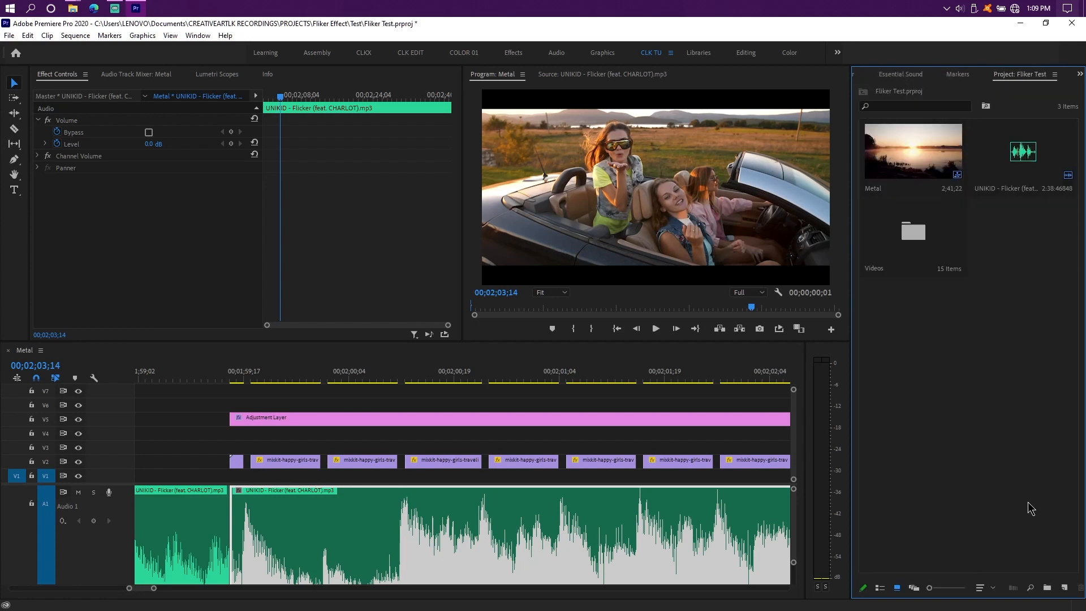
click(1065, 588)
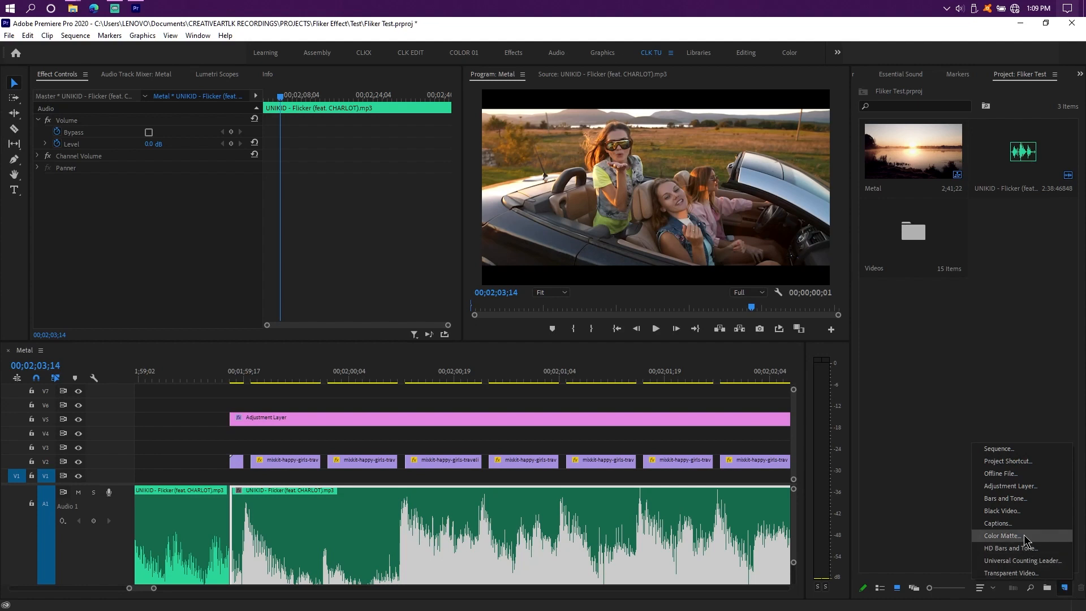
click(967, 403)
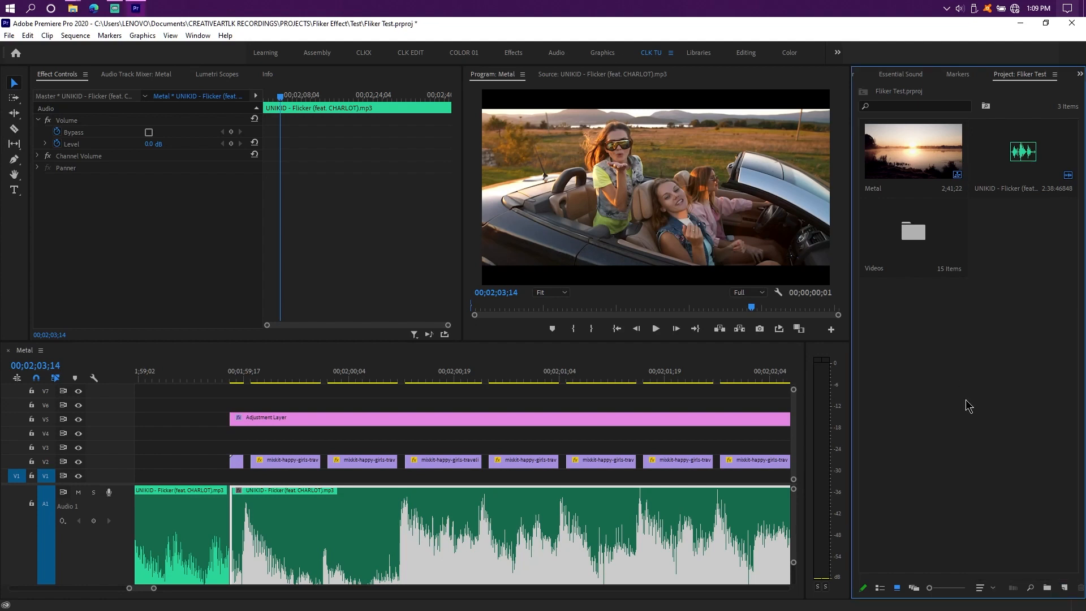
- Create a color matte in white (FFFFFF) and name it White
right_click(934, 356)
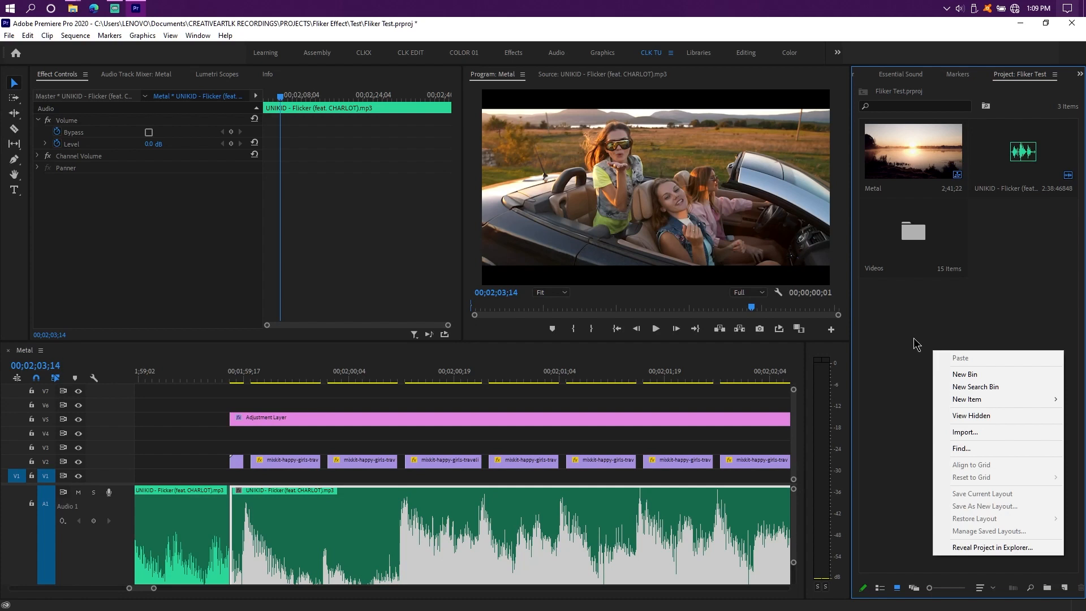
mouse_move(974, 401)
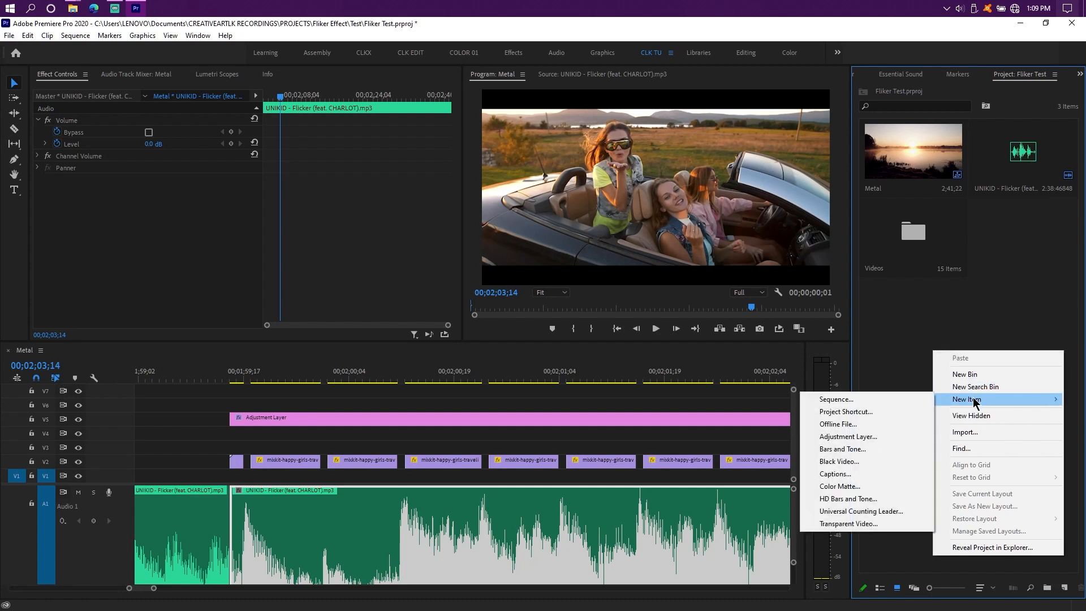
click(864, 490)
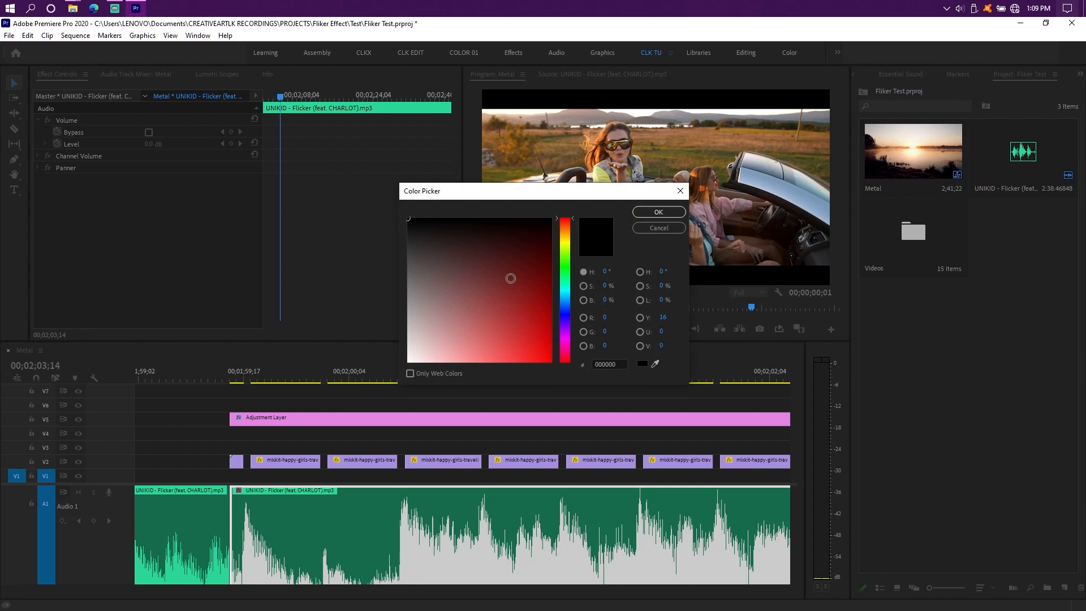
click(408, 361)
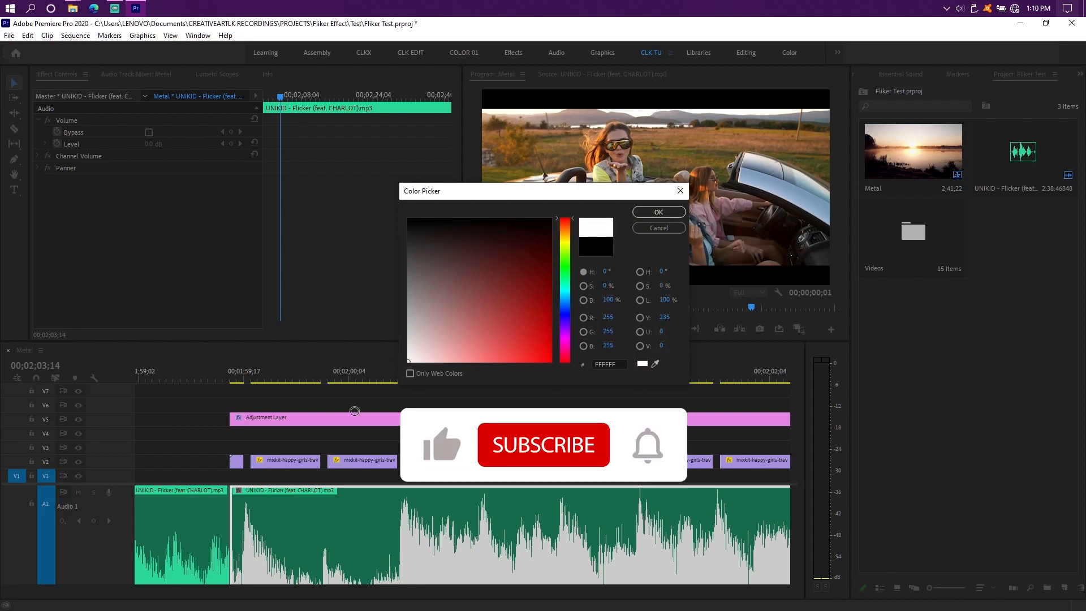
click(660, 213)
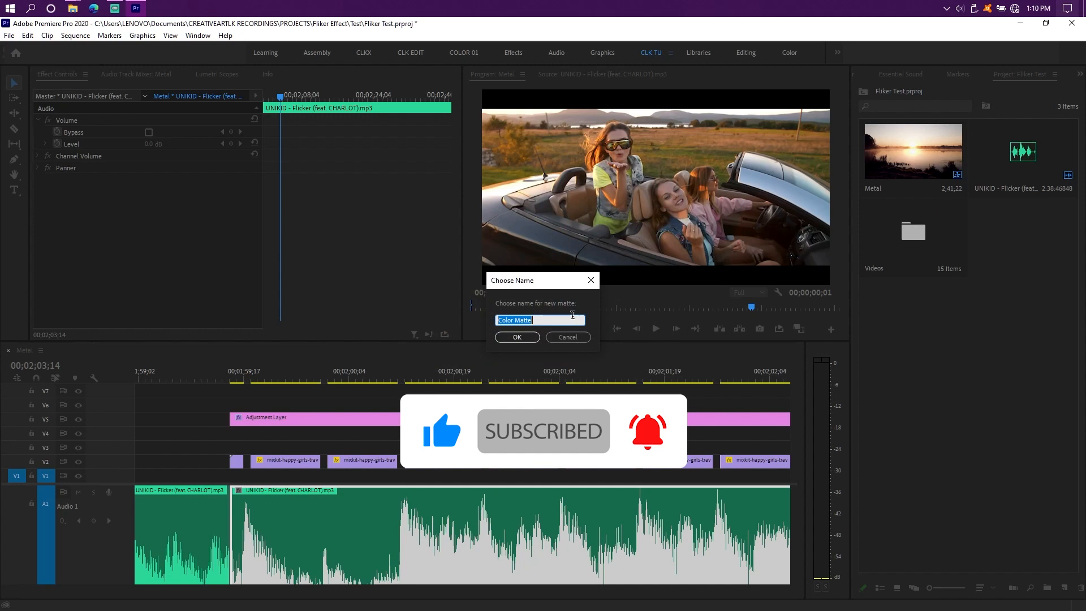
text(Wh)
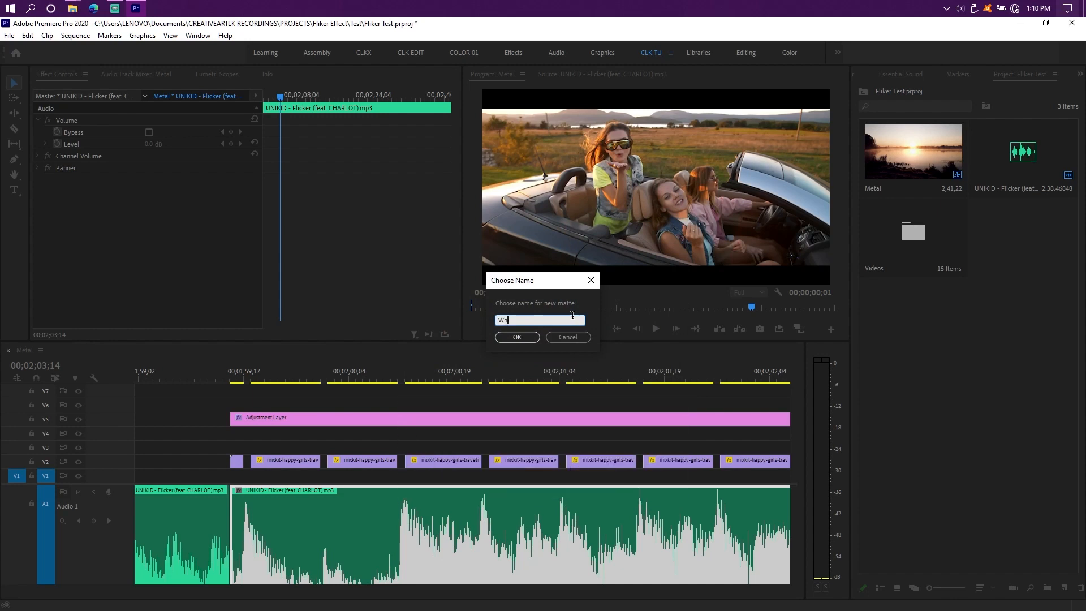
text(ite)
click(519, 338)
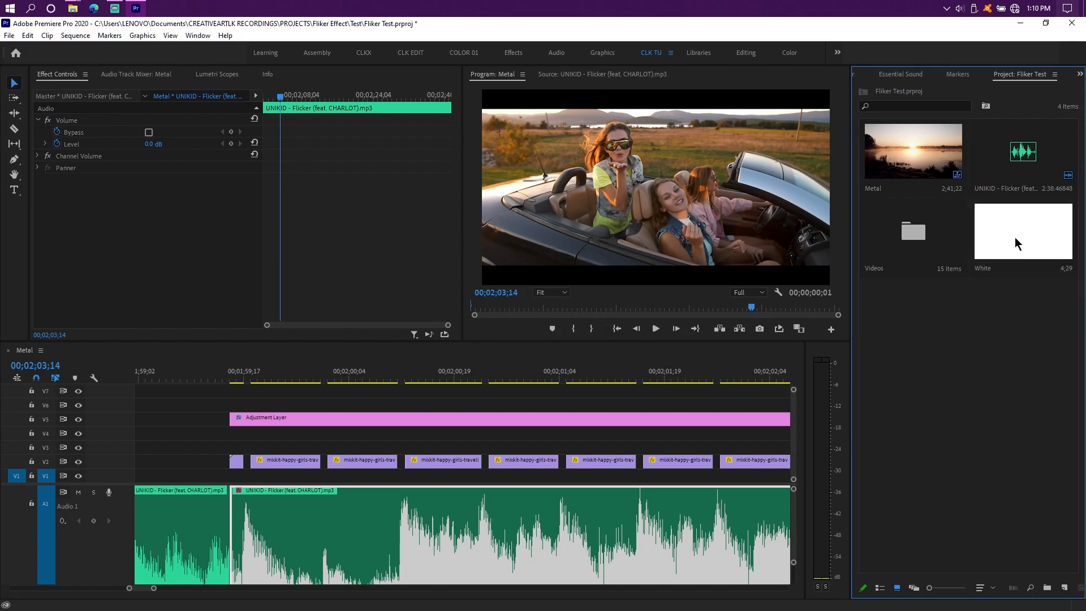
- Place the White matte on V1 beneath the cut clips, starting at 00;01;59;15, and clear the timeline selection
drag(1013, 263, 238, 478)
key(=)
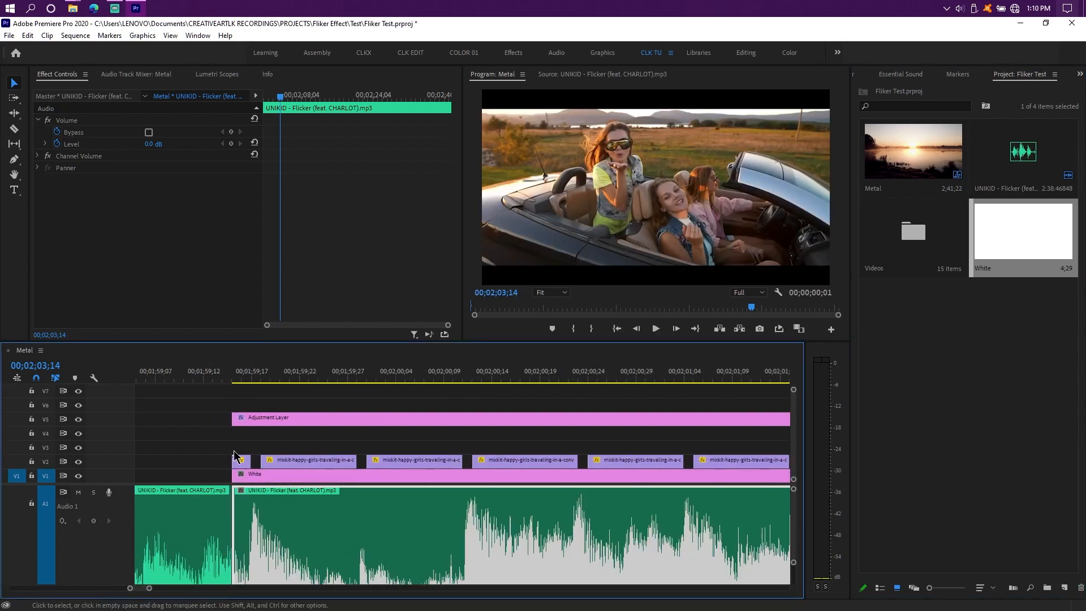
click(205, 475)
click(204, 475)
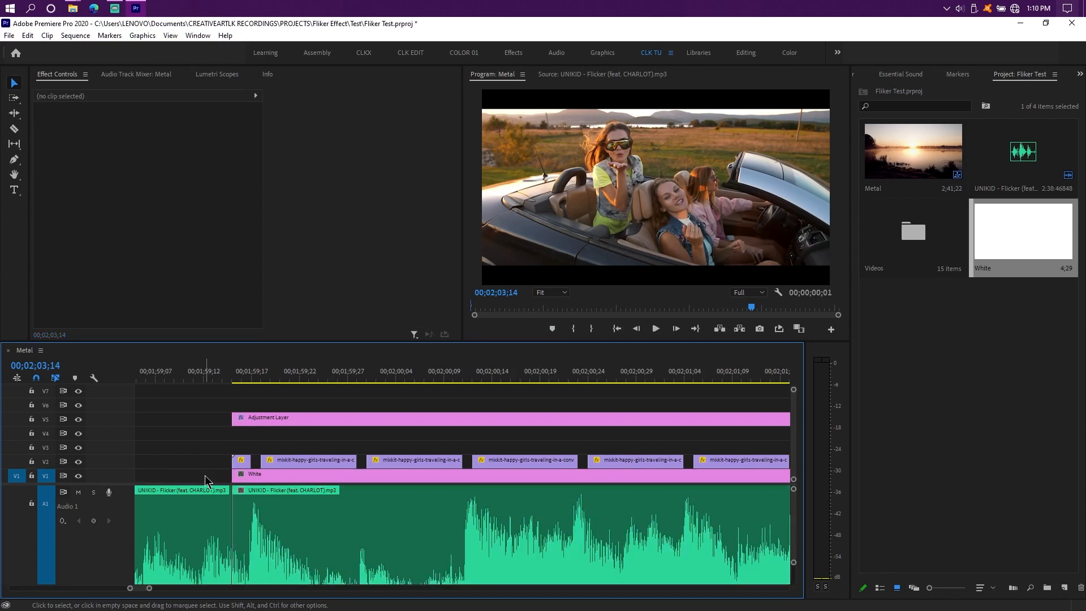
- Trim the end of the White matte on V1 back to about 00;02;02;25, just past the start of the last V2 clip
click(254, 482)
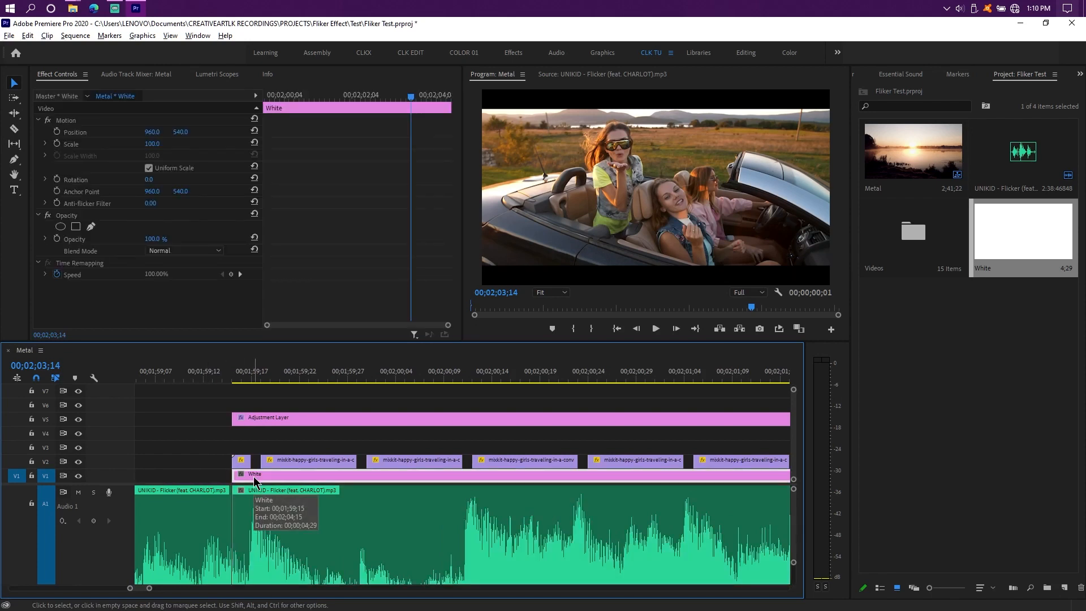
key(minus)
key(minus)
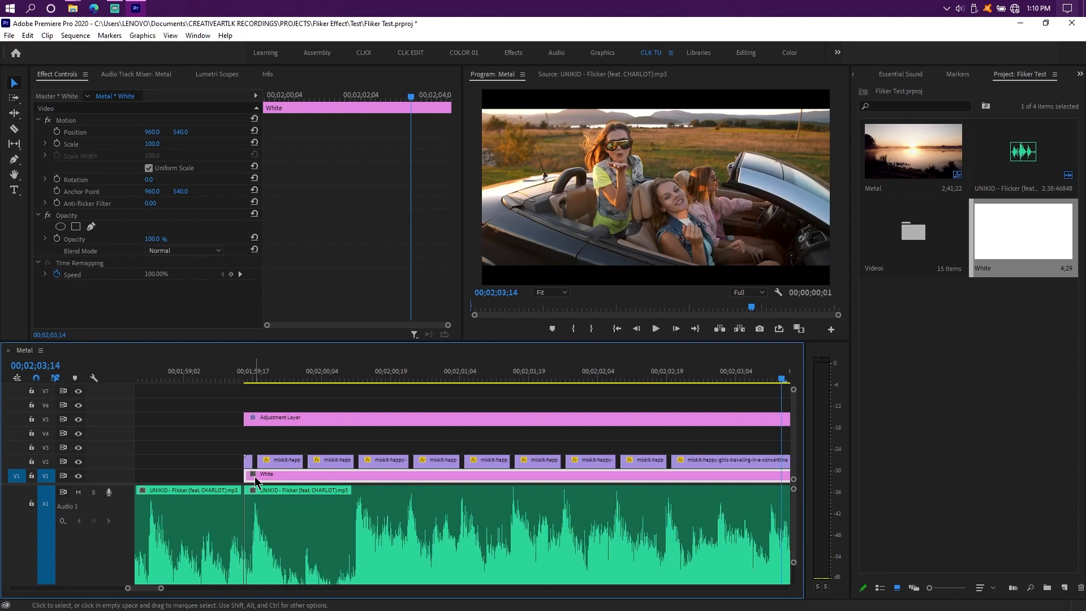
key(minus)
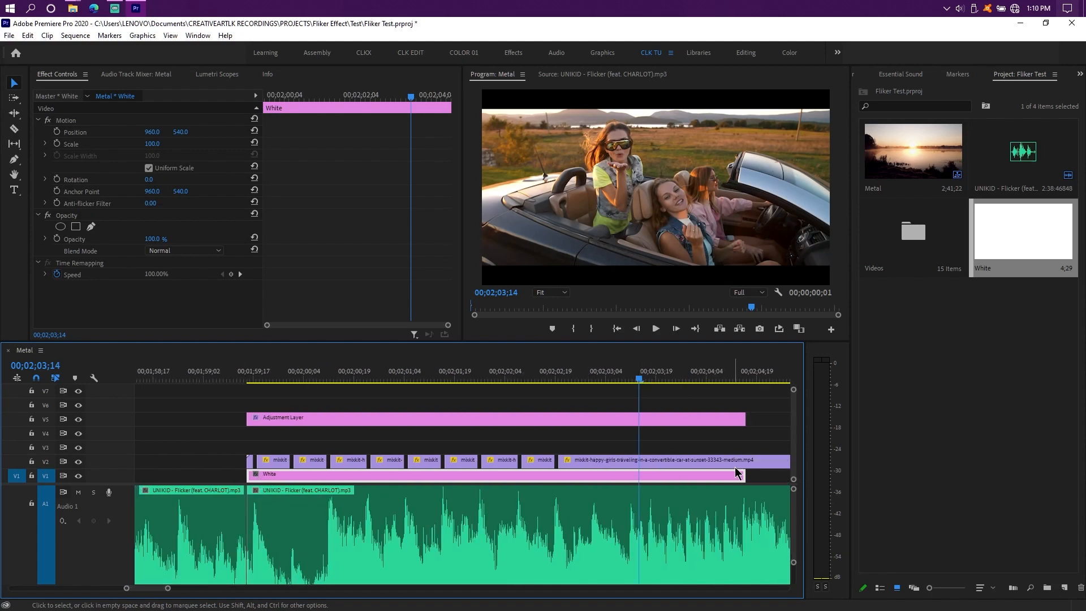
drag(744, 474, 578, 472)
- Play back the white flicker from the matte's start at 00;01;59;15
scroll(441, 487, up, 2)
scroll(294, 463, up, 5)
scroll(292, 450, up, 5)
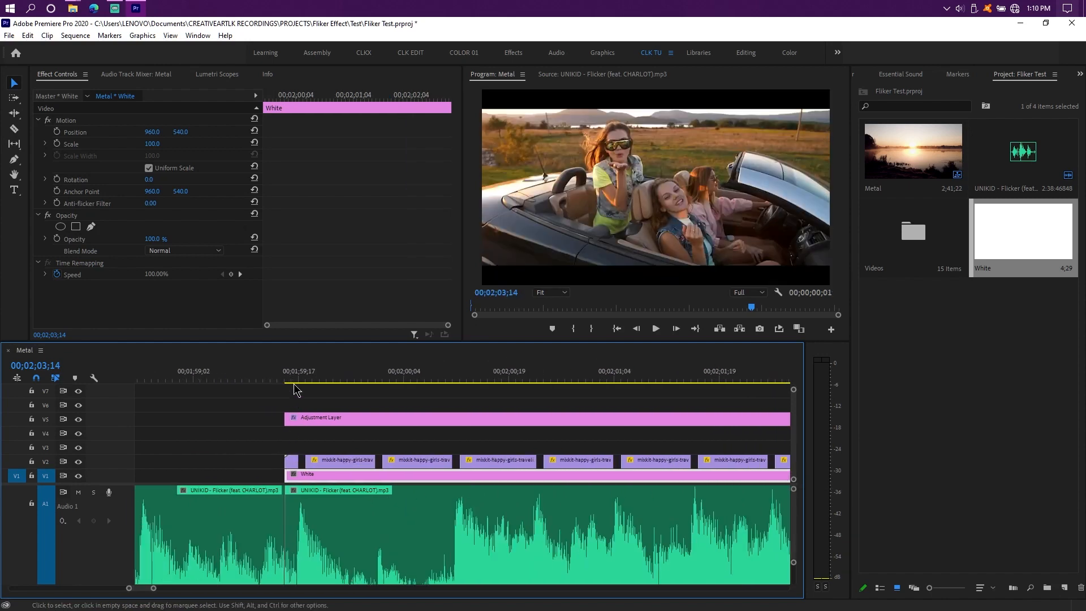
click(285, 378)
key(space)
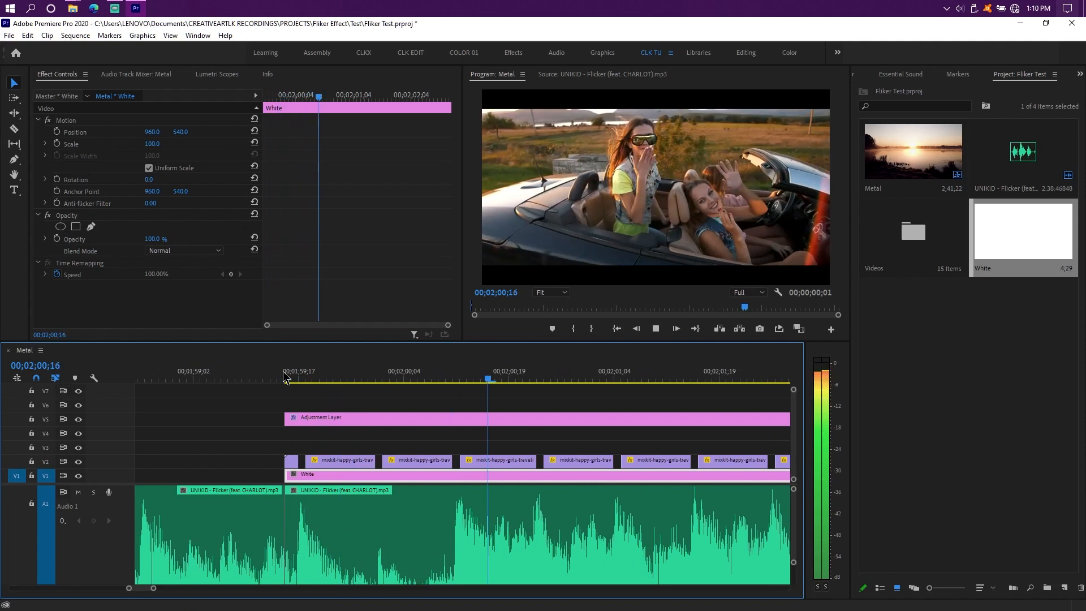
key(space)
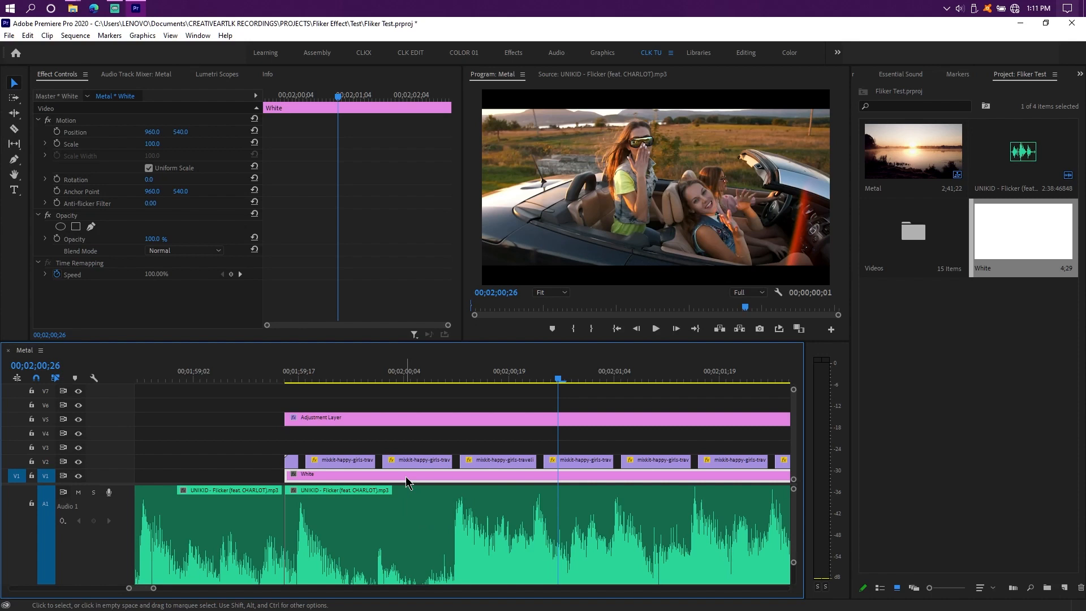
- Park the playhead on the V2 gap at 00;02;00;11 and lower the White matte's opacity to 67%
click(433, 443)
click(428, 476)
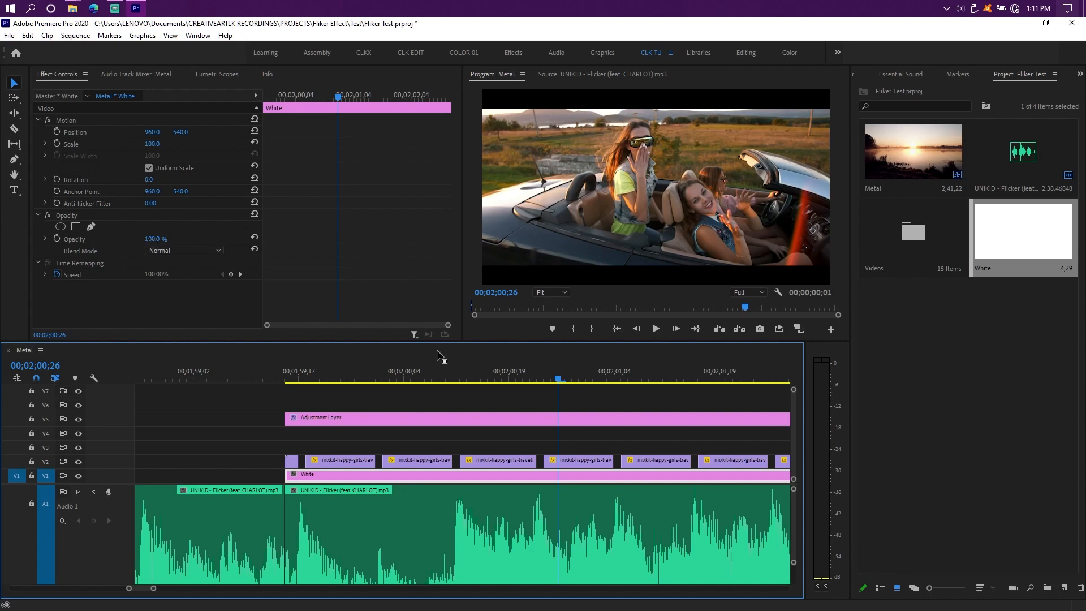
click(452, 376)
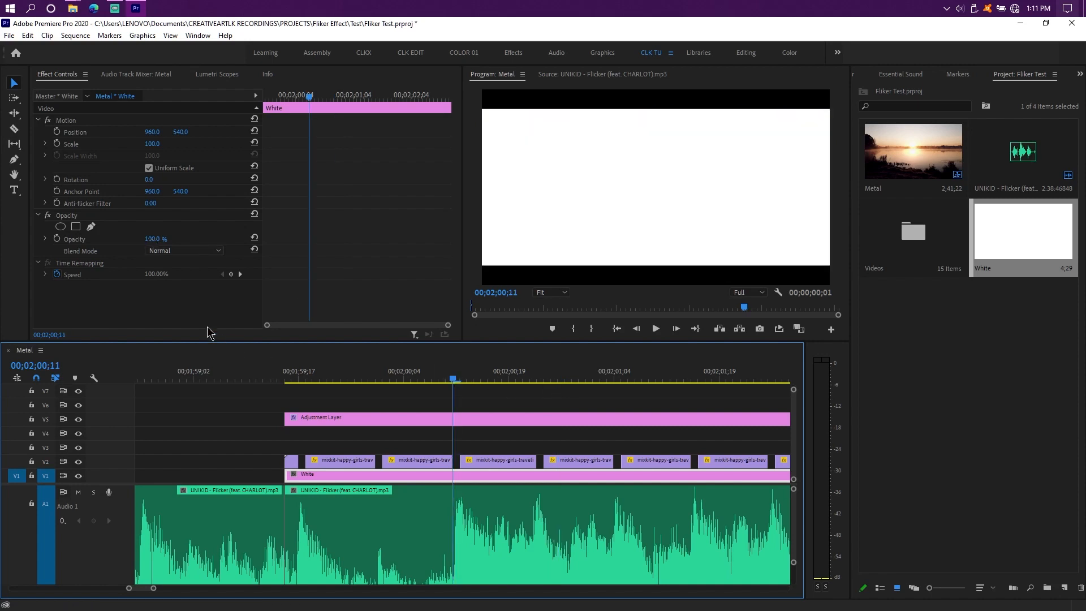
click(154, 240)
drag(154, 240, 136, 240)
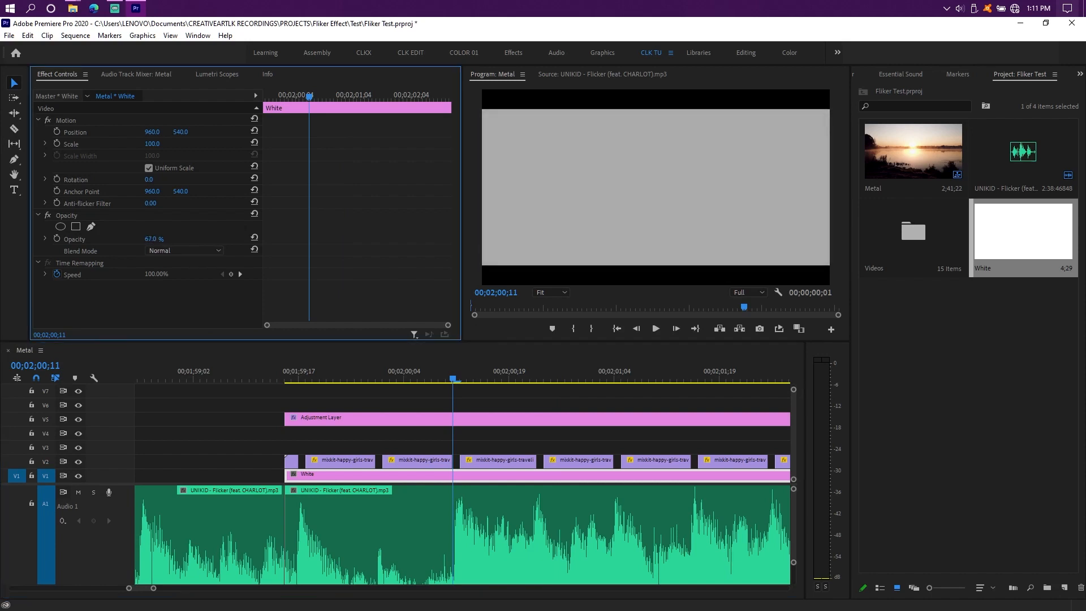
- Play the flicker sequence from the start of the White matte to check the softened flashes
scroll(336, 478, down, 2)
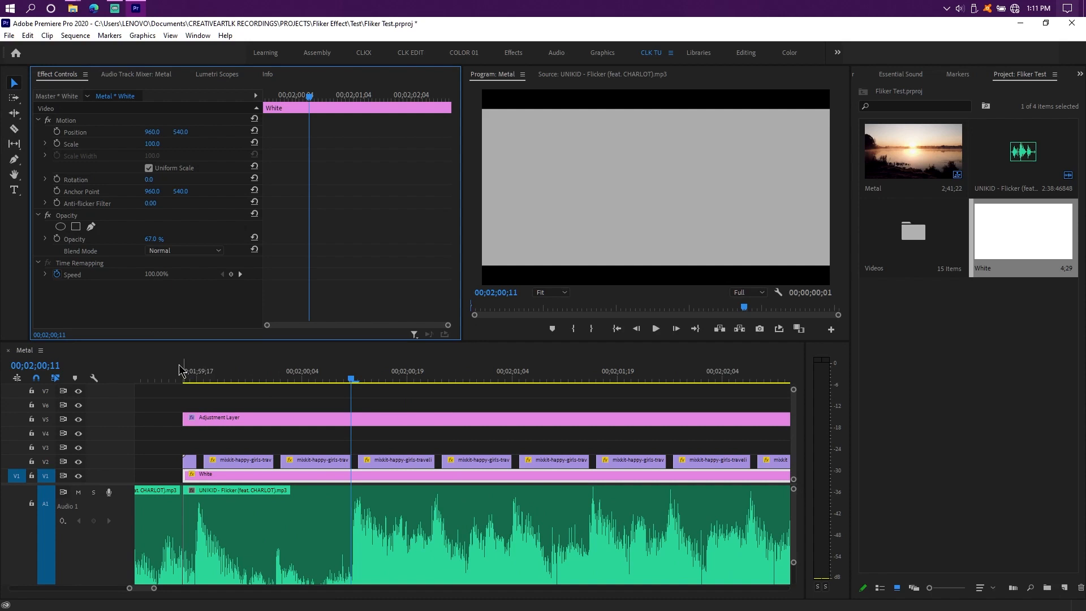
click(185, 374)
key(space)
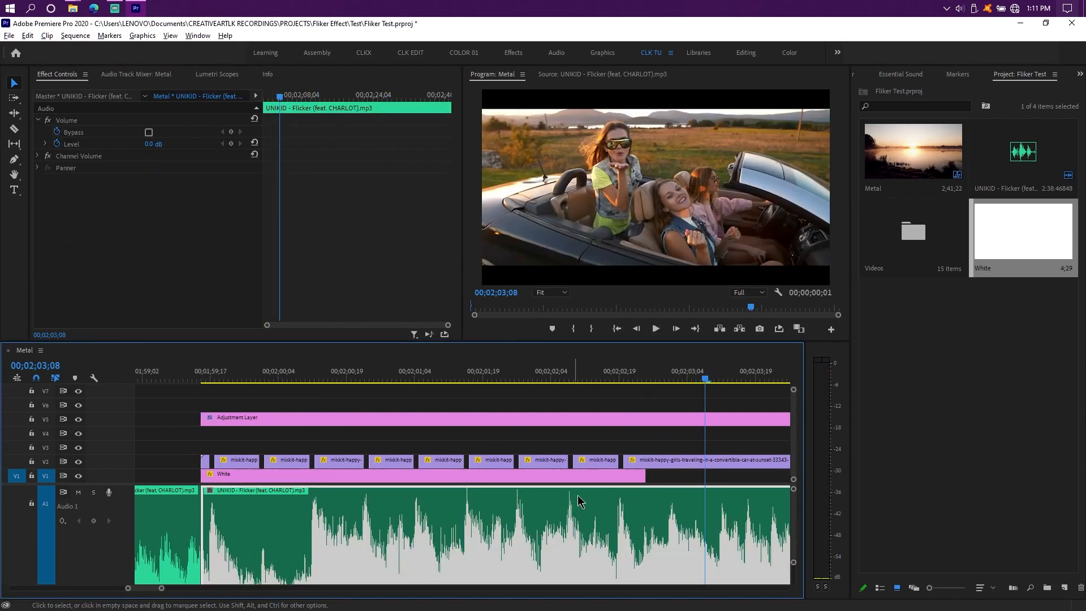
- Play the section from 00;02;02;15 to find the next beat under the last V2 clip
scroll(640, 477, up, 4)
scroll(637, 474, down, 1)
scroll(583, 462, up, 2)
scroll(582, 456, down, 2)
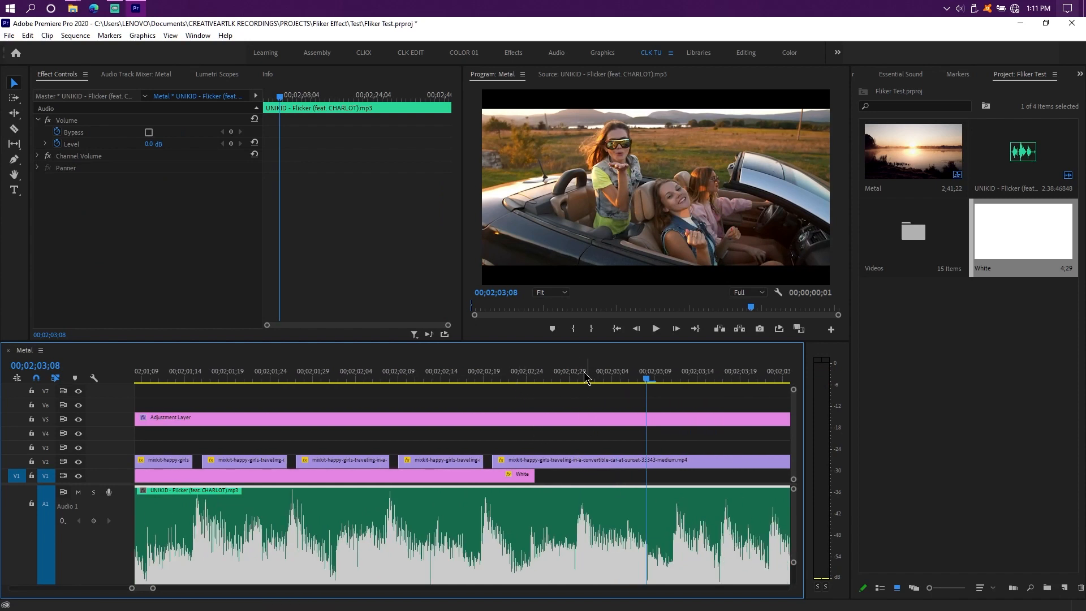
click(450, 377)
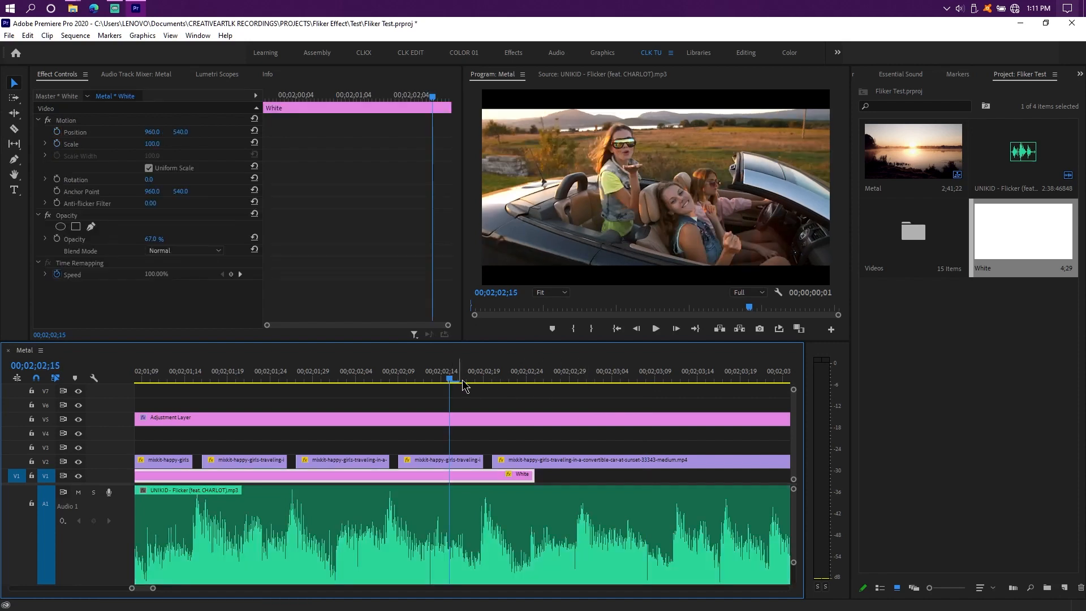
key(space)
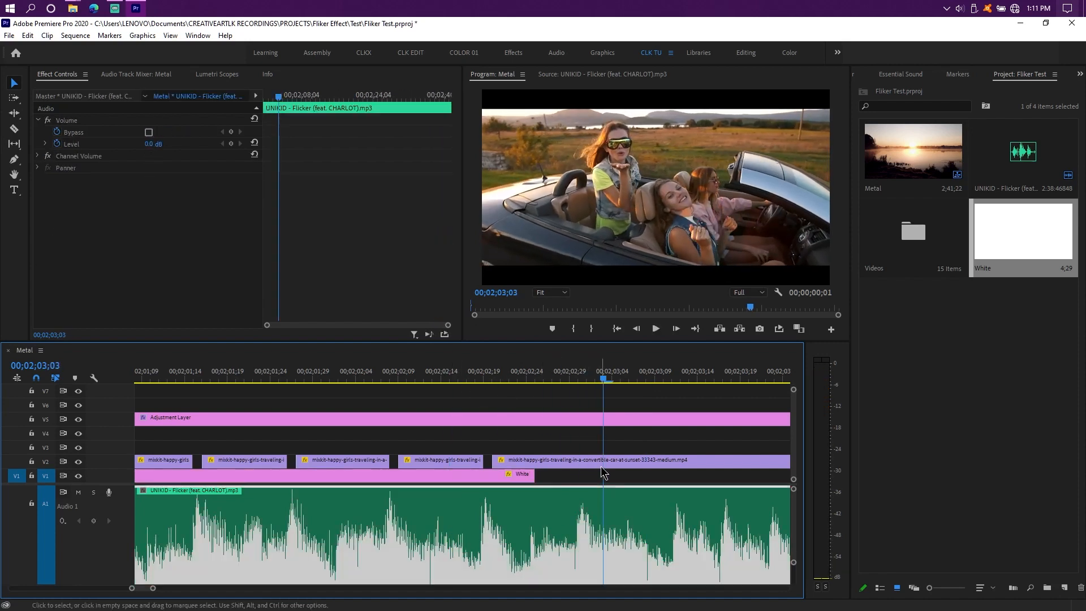
key(space)
- Cut the last V2 clip at the waveform peak at 00;02;03;00 and delete the part after the cut
click(486, 377)
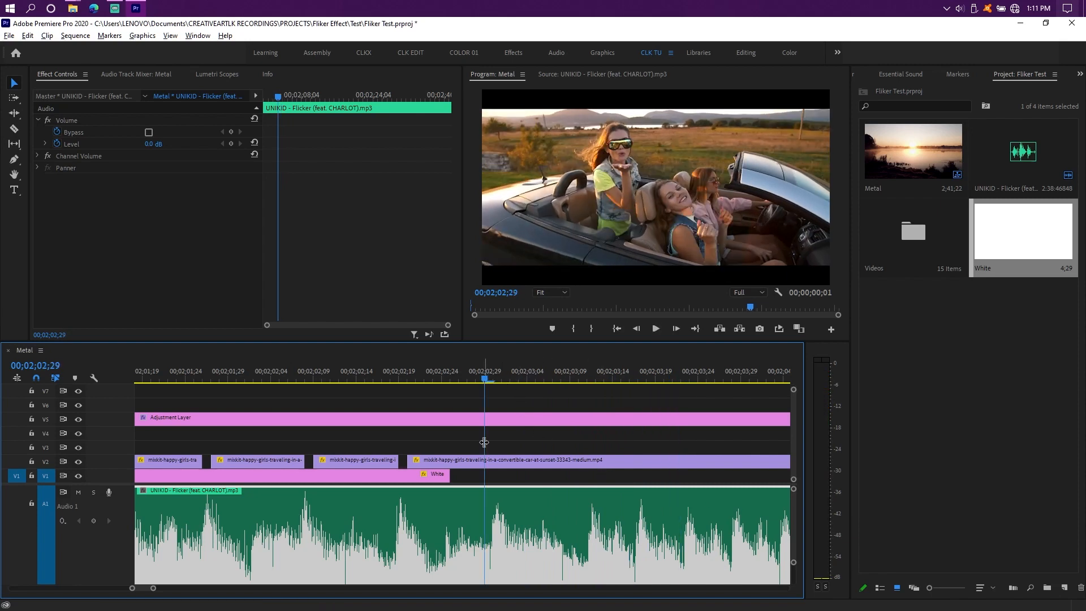
key(=)
click(500, 375)
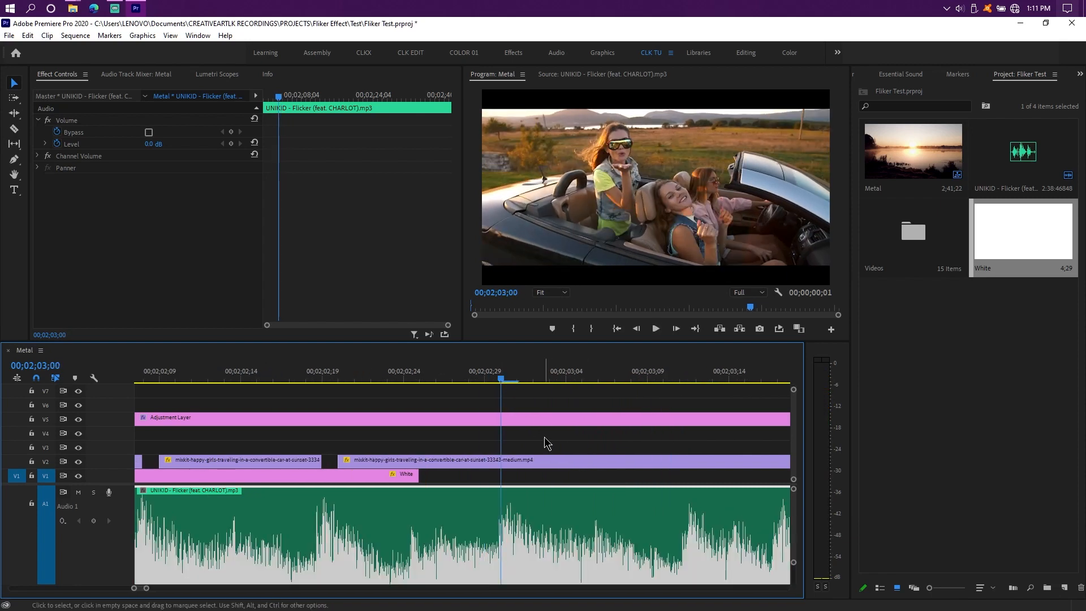
click(547, 461)
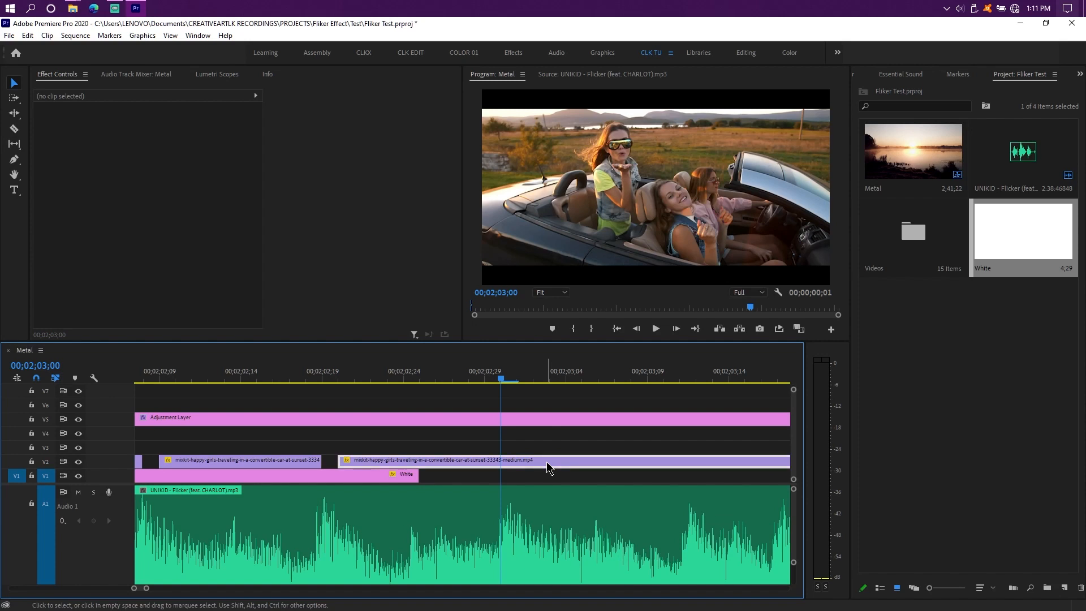
drag(534, 440, 717, 479)
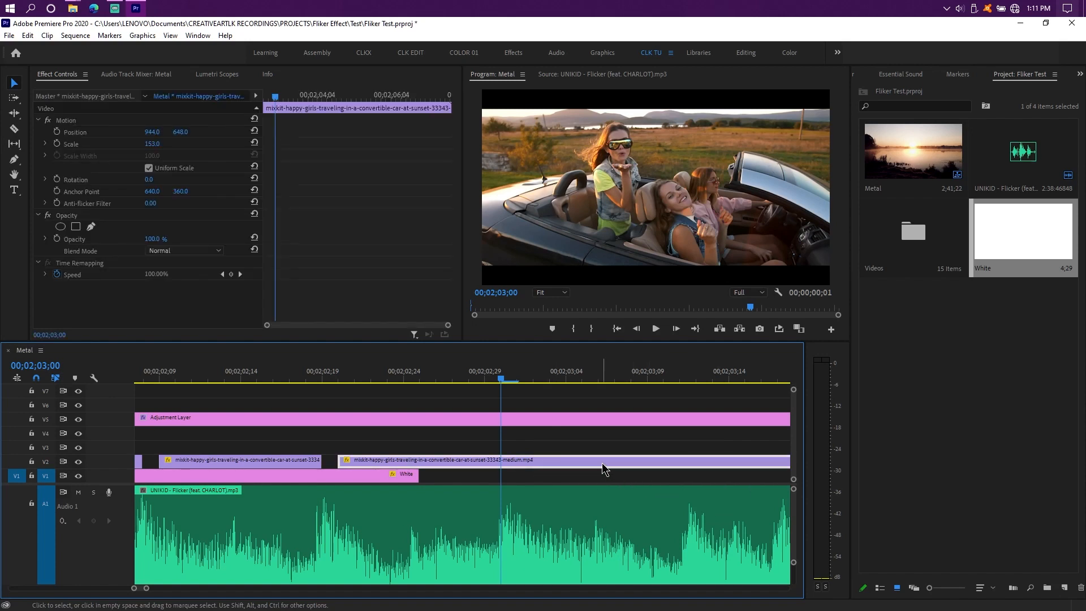
drag(604, 467, 546, 470)
key(Delete)
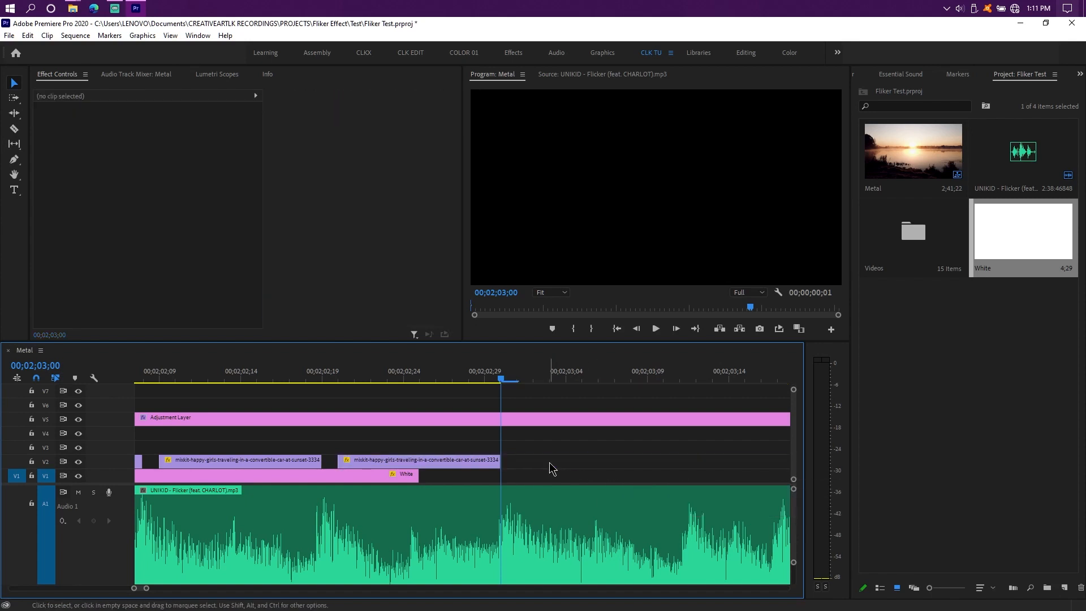
- Open the Videos bin and place production ID-4249213.mp4 on V2 starting at 00;02;03;00
click(937, 233)
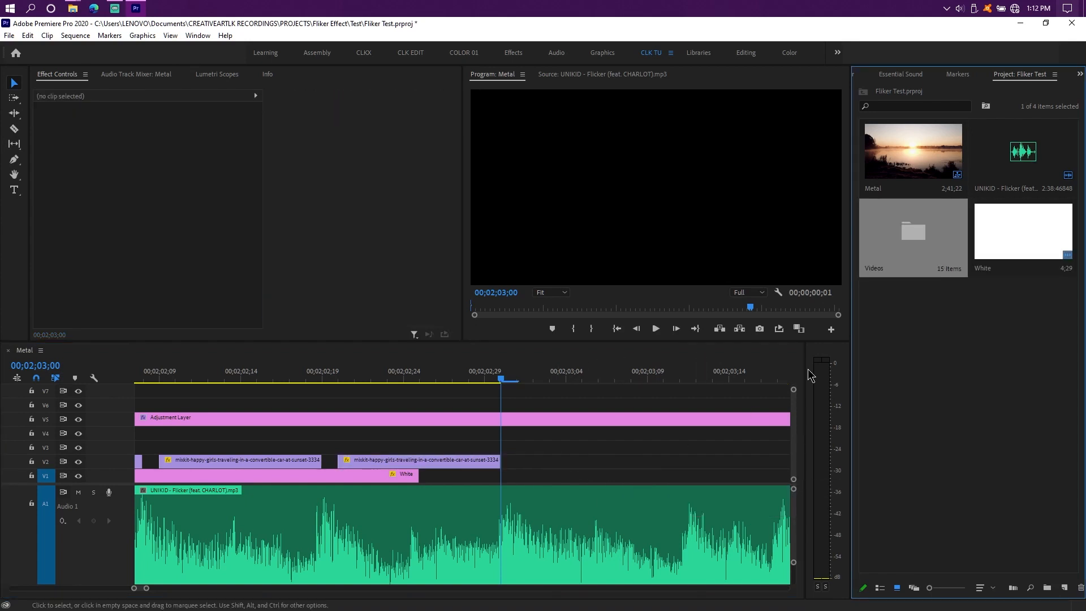
double_click(939, 234)
drag(923, 318, 503, 463)
- Set the production ID-4249213.mp4 clip's scale to 53 and its position to 956, 566
click(538, 463)
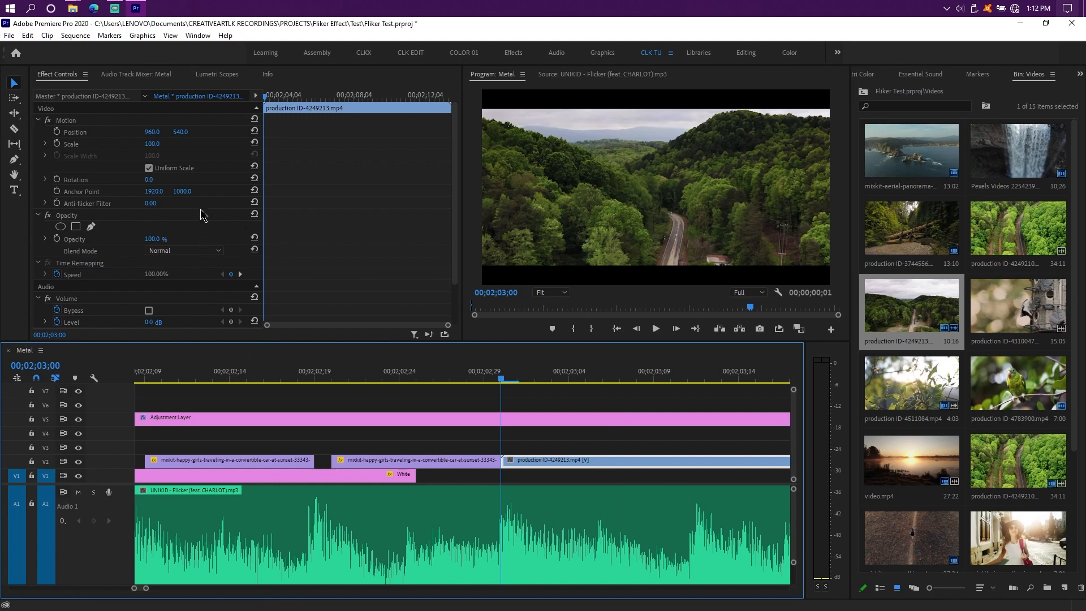
drag(157, 146, 130, 146)
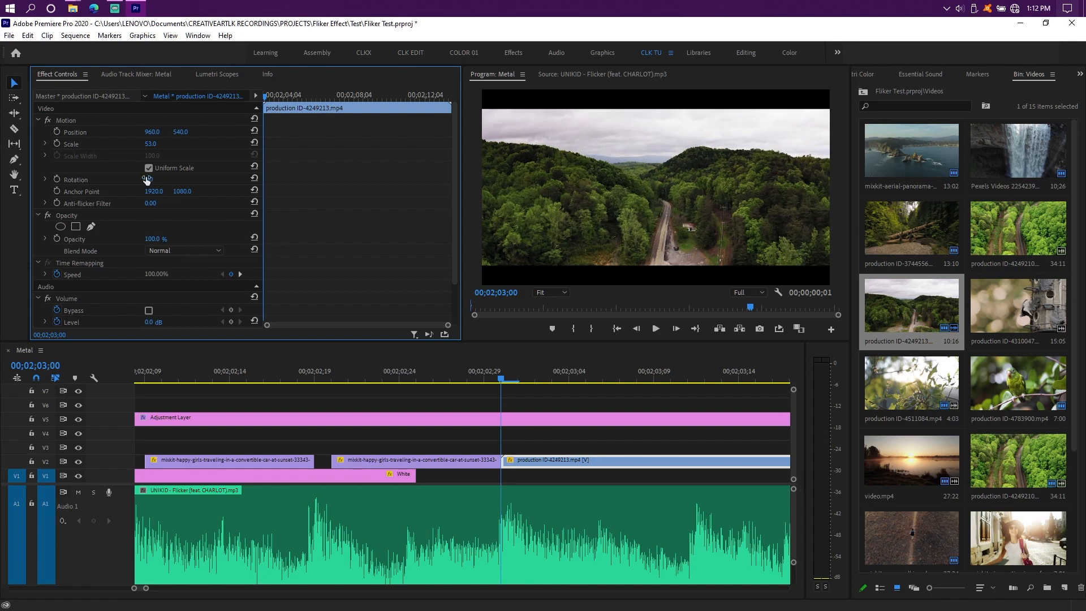
drag(152, 132, 186, 132)
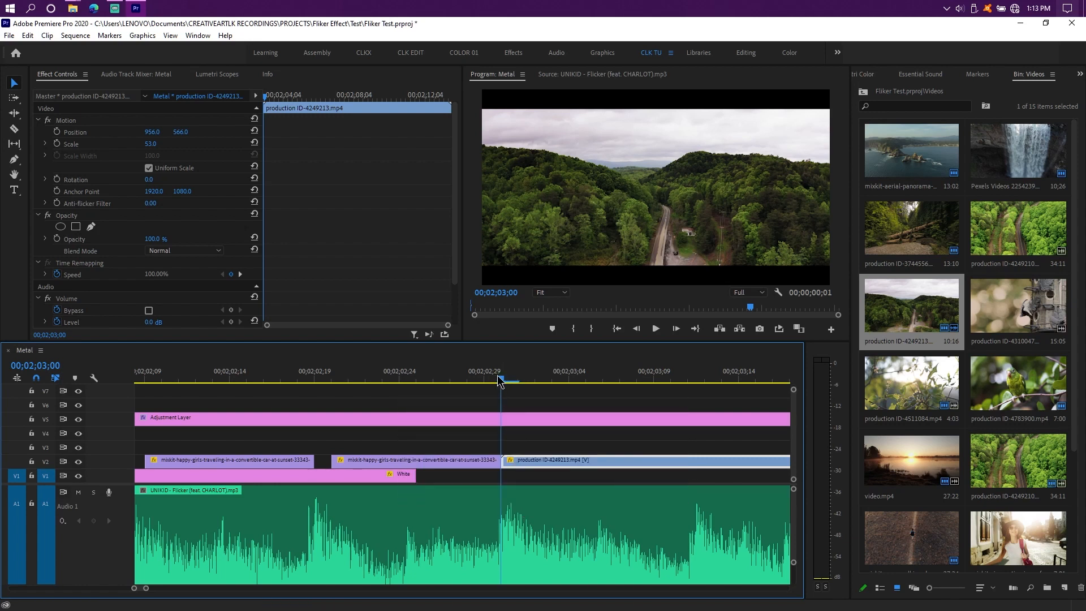
- Leave a one-frame gap by starting the production ID-4249213.mp4 clip at 00;02;03;01, and select the clips on both sides of it
key(Right)
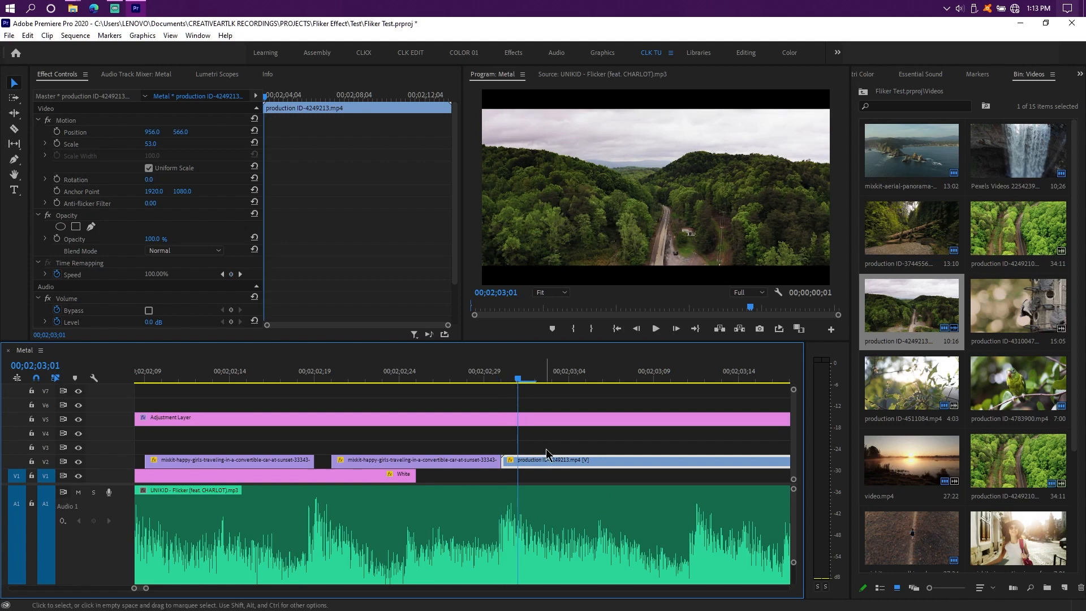
key(ctrl+shift+a)
drag(555, 465, 563, 463)
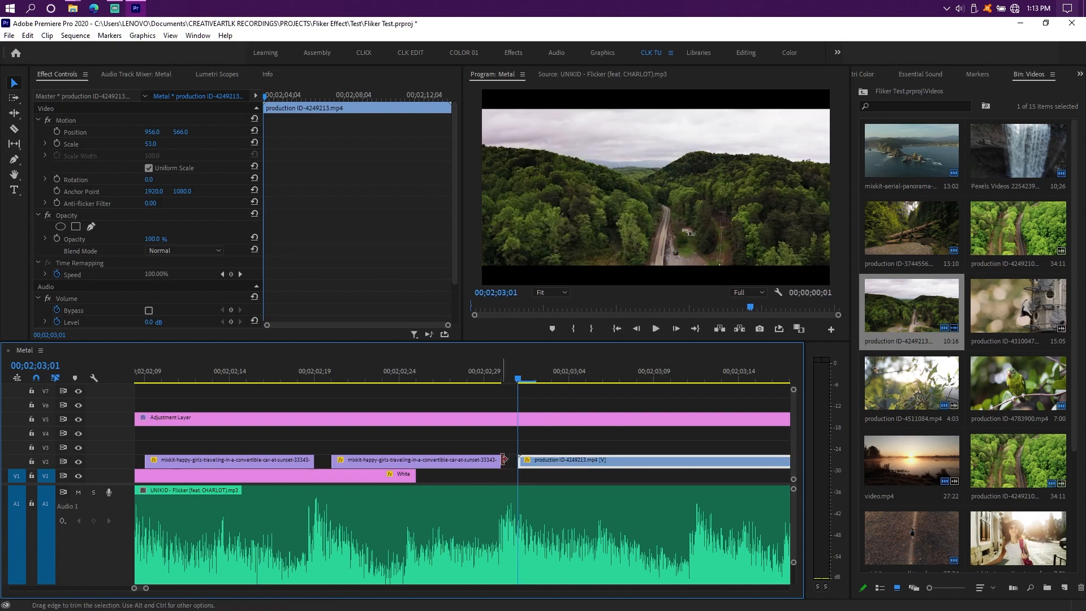
drag(492, 444, 525, 473)
- Examine the waveform peaks beneath the new forest clip, checking around 00;02;03;12, 00;02;03;17 and 00;02;03;23
alt+scroll(632, 481, down, 3)
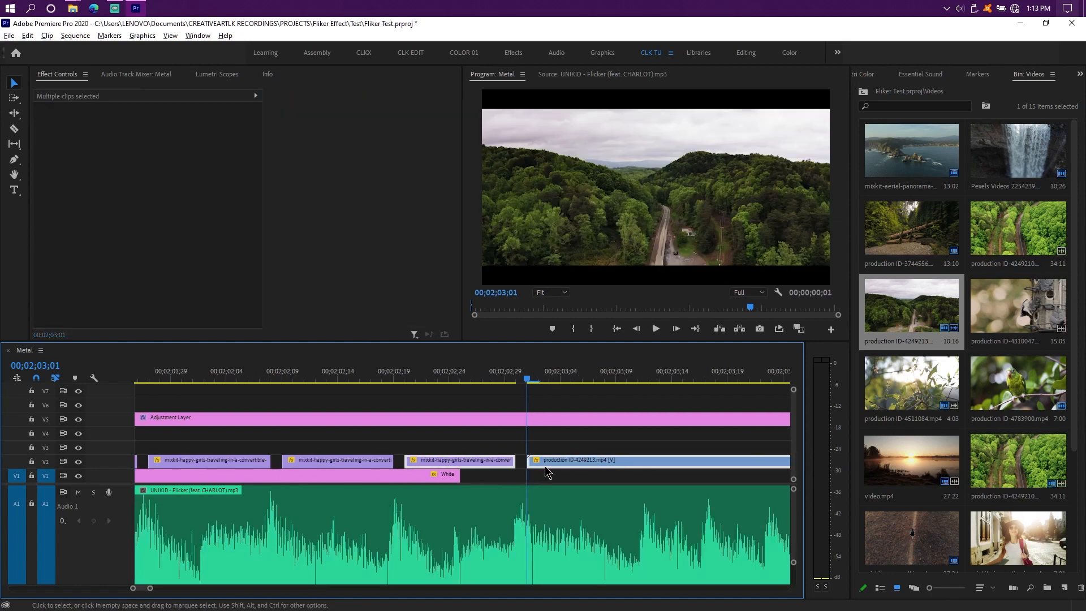
alt+scroll(628, 466, up, 4)
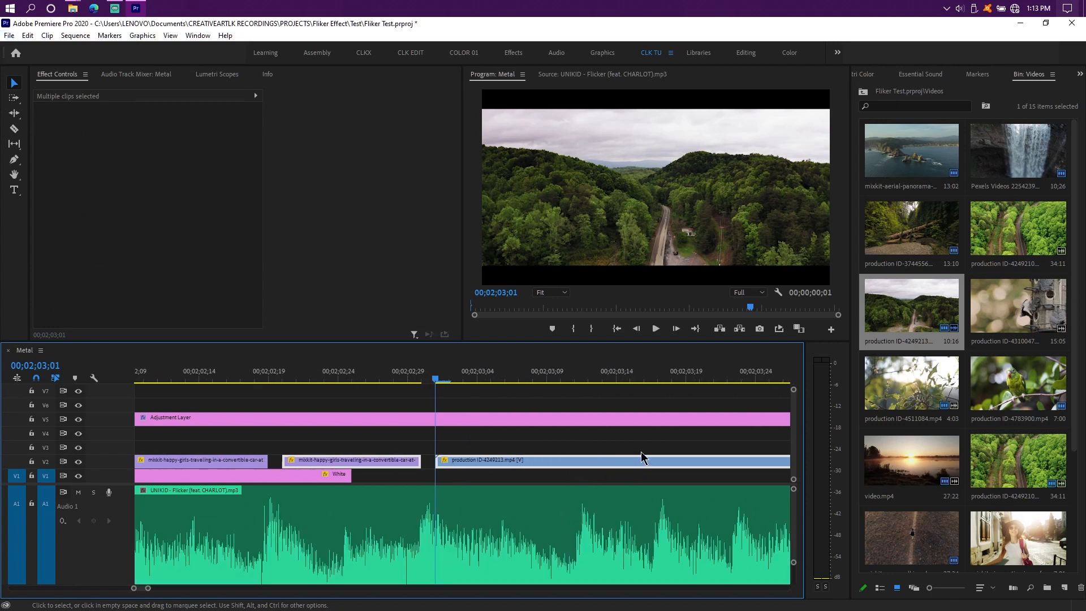
scroll(544, 464, down, 5)
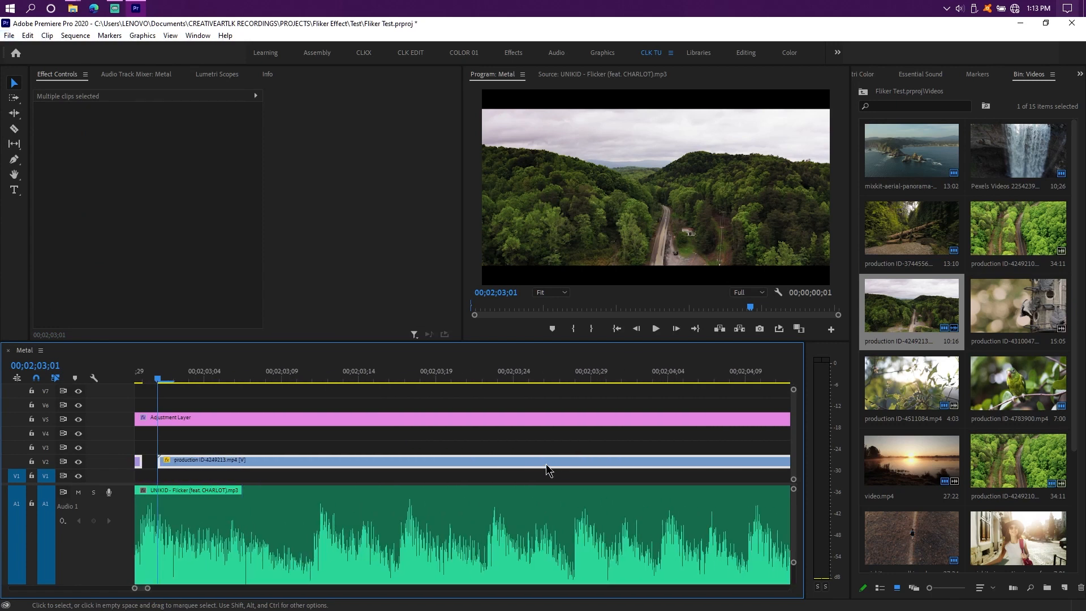
scroll(545, 463, up, 2)
scroll(419, 438, up, 1)
click(377, 379)
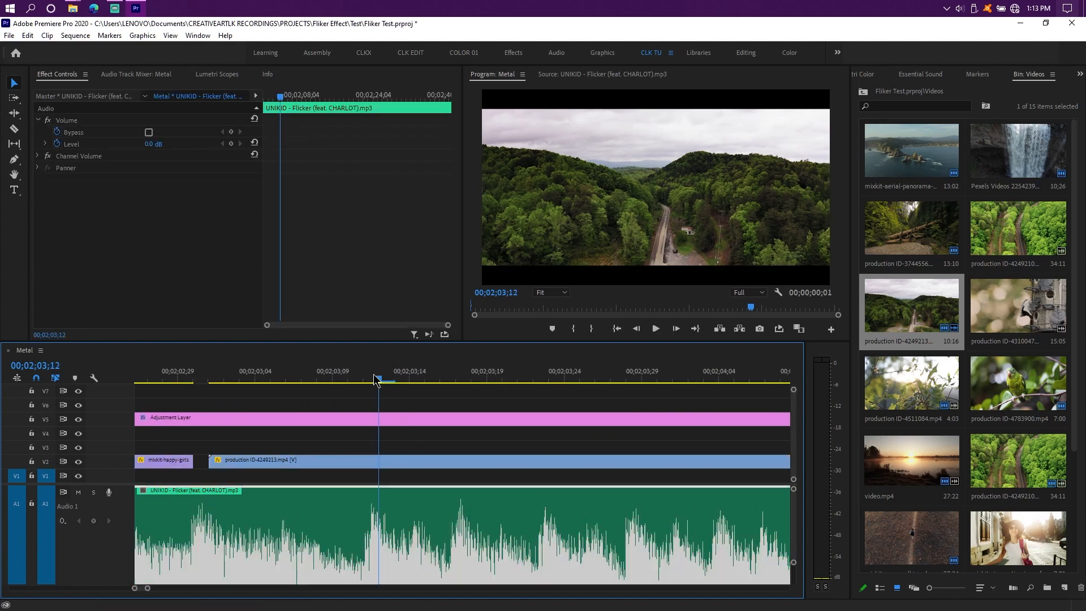
click(417, 376)
click(455, 378)
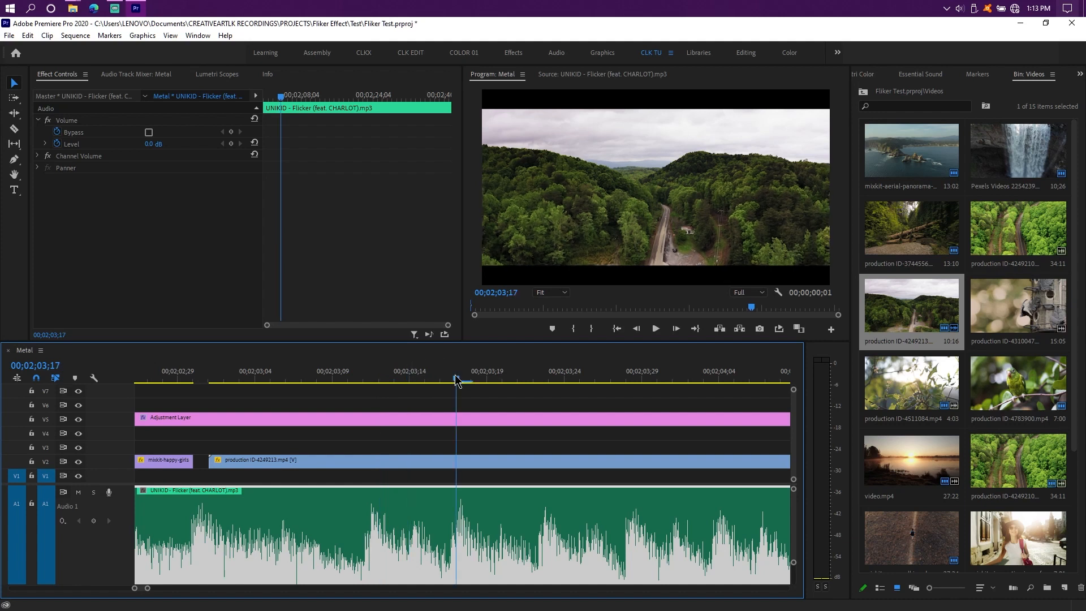
click(511, 378)
click(549, 377)
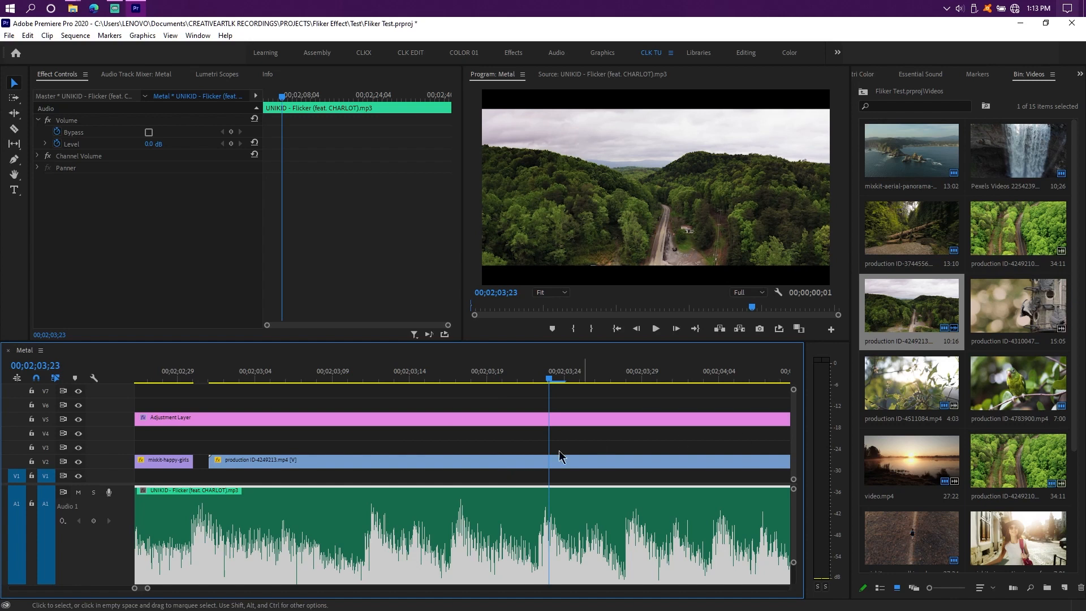
- Split the forest clip on V2 at 00;02;03;11 and 00;02;03;12, and remove the one-frame piece between the cuts
scroll(509, 458, up, 3)
scroll(481, 464, up, 1)
scroll(430, 473, up, 1)
key(Left)
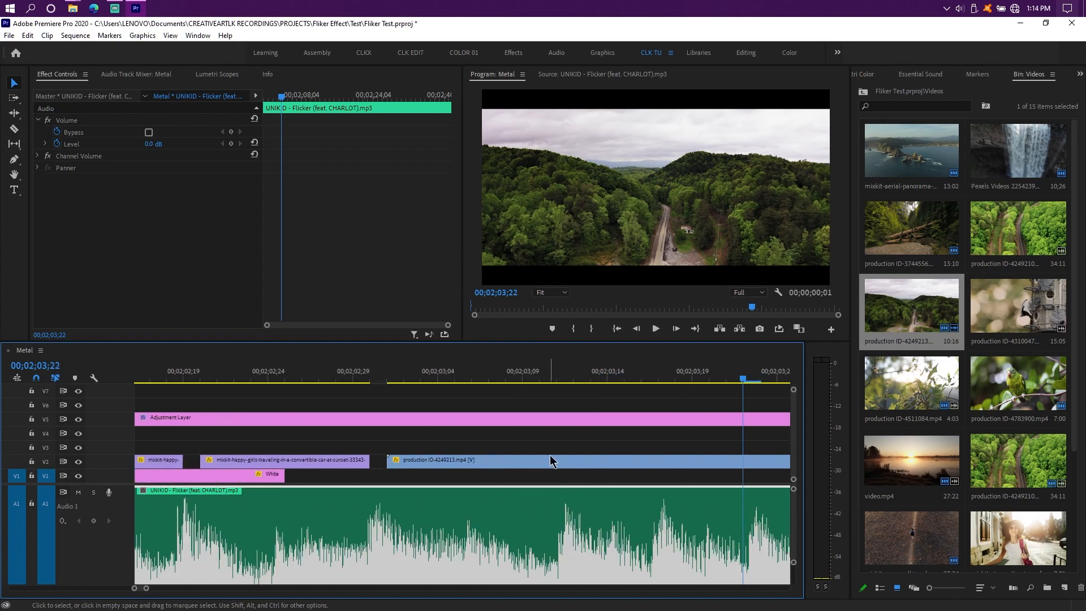
click(557, 378)
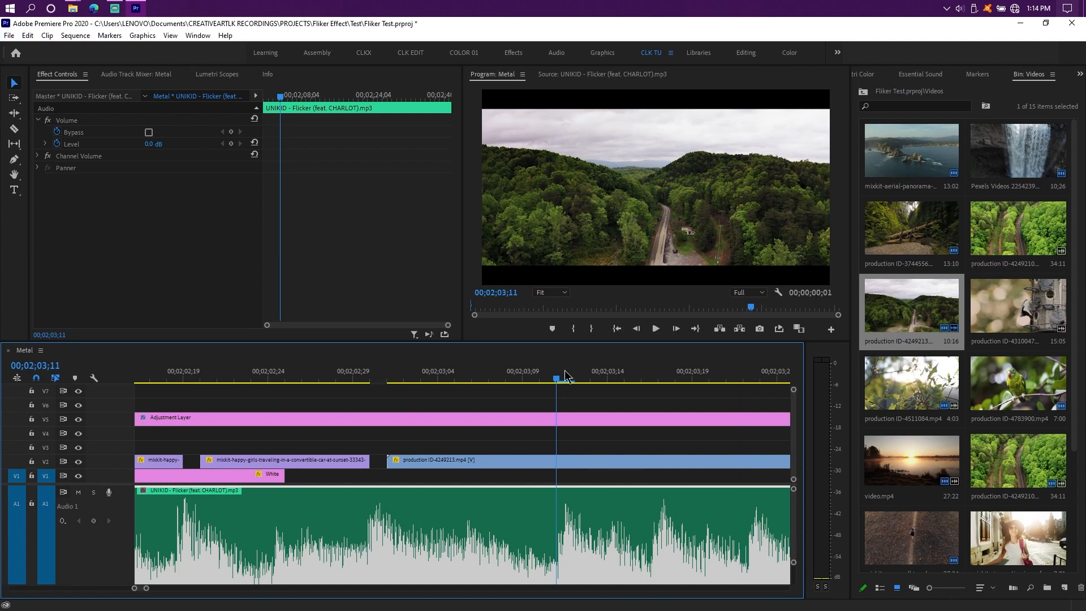
click(597, 462)
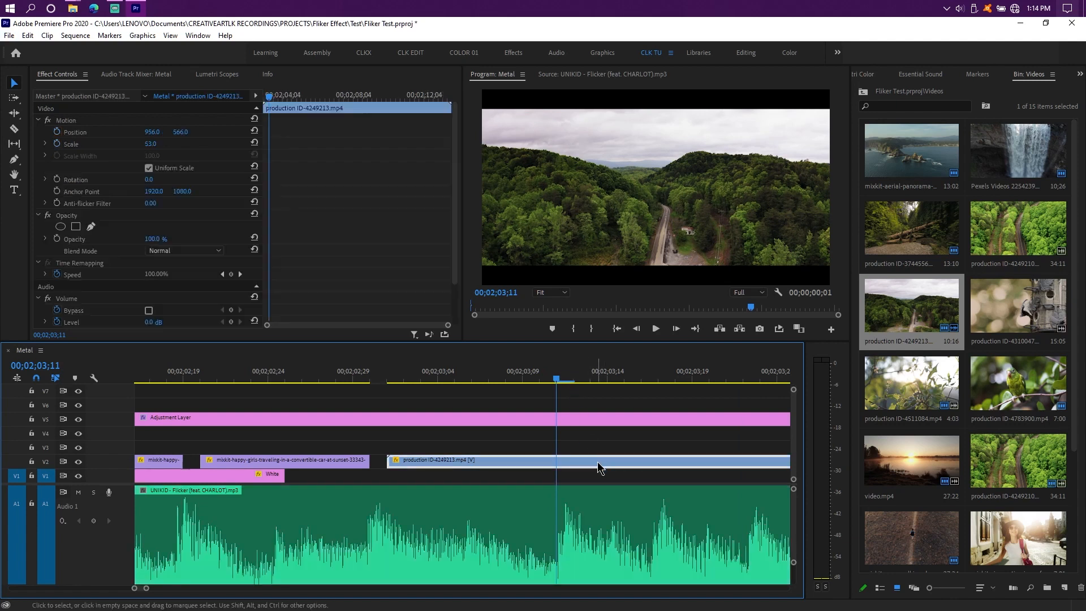
key(ctrl+k)
key(Right)
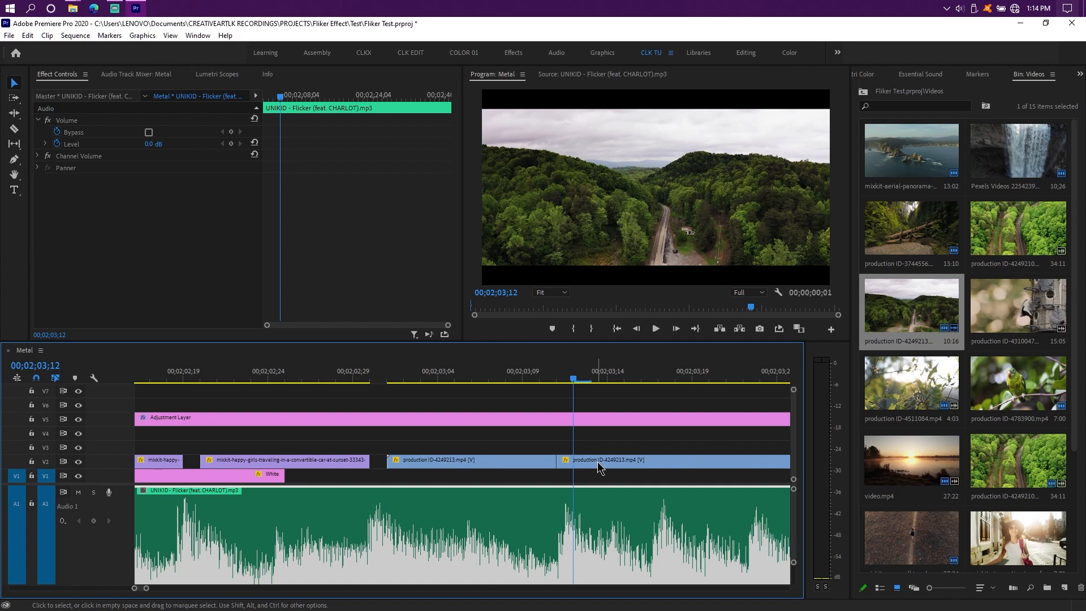
click(598, 462)
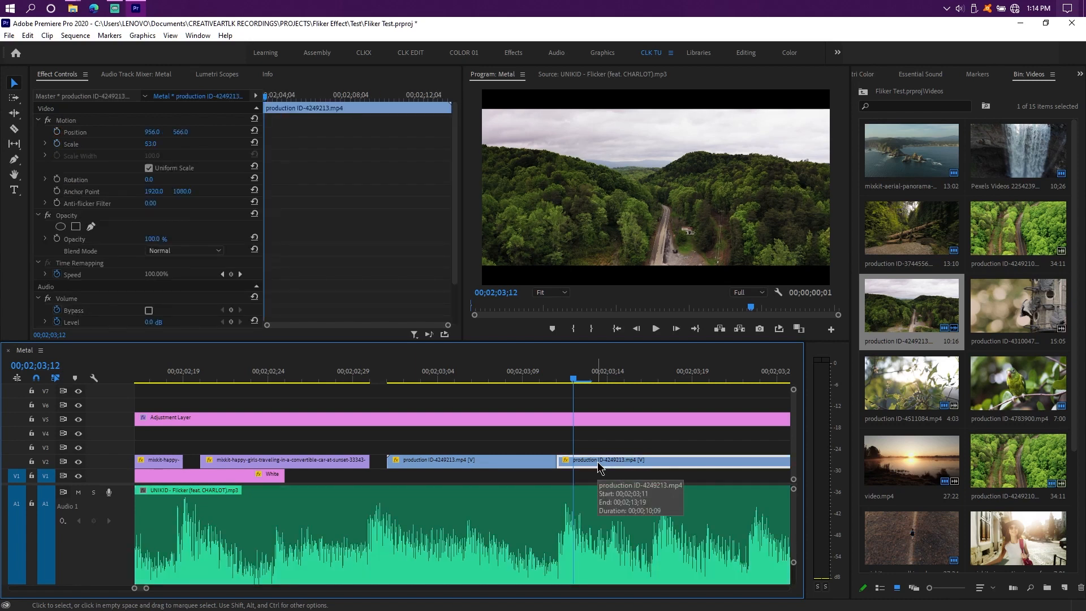
key(ctrl+k)
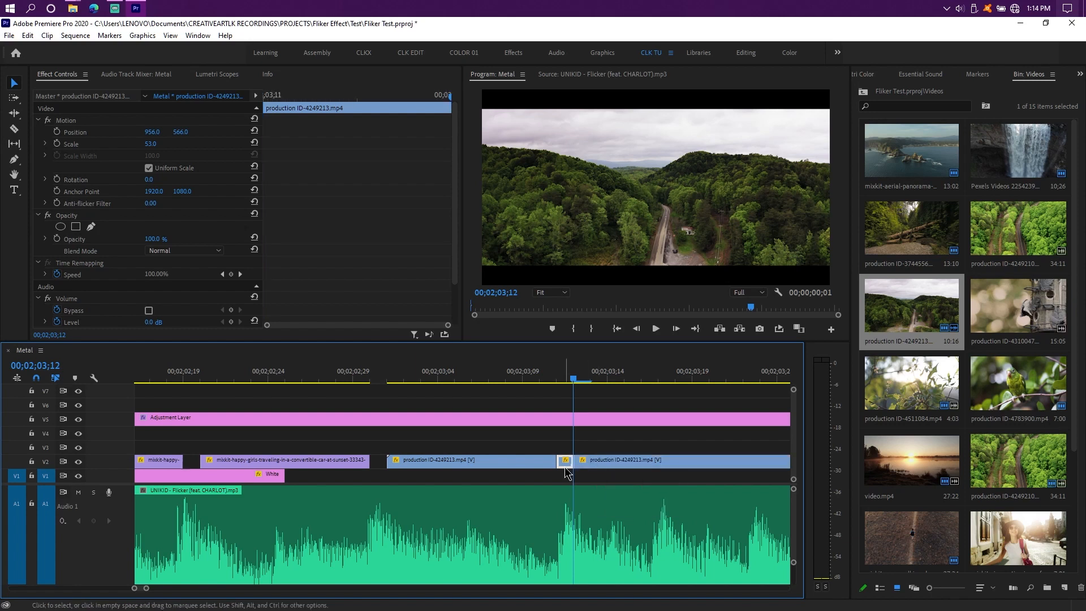
key(Delete)
- Cut a one-frame gap into the V2 forest clip at 00;02;03;14
scroll(568, 471, down, 2)
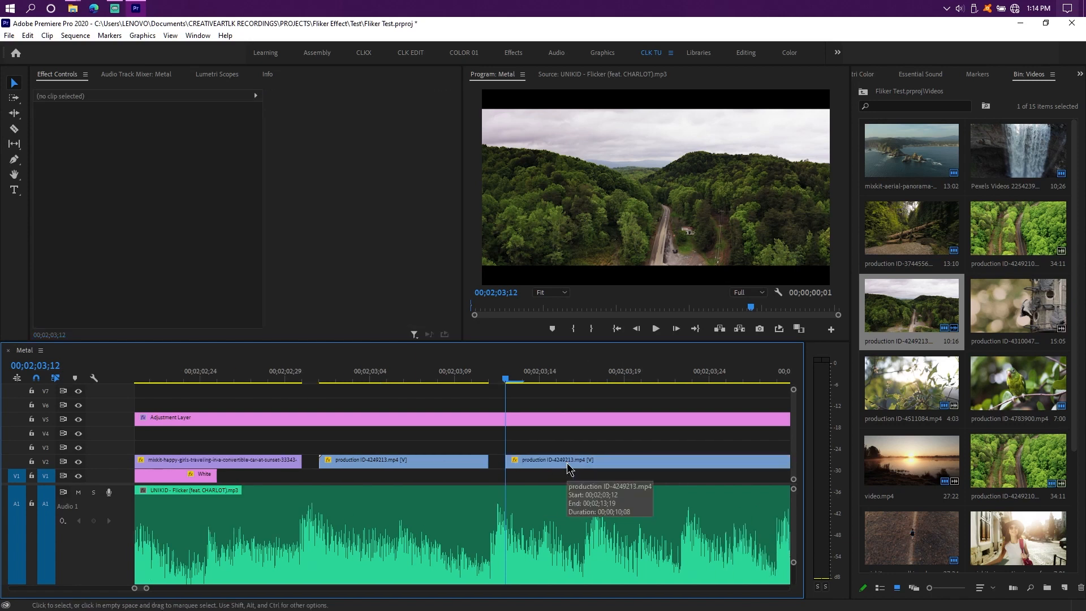
click(548, 377)
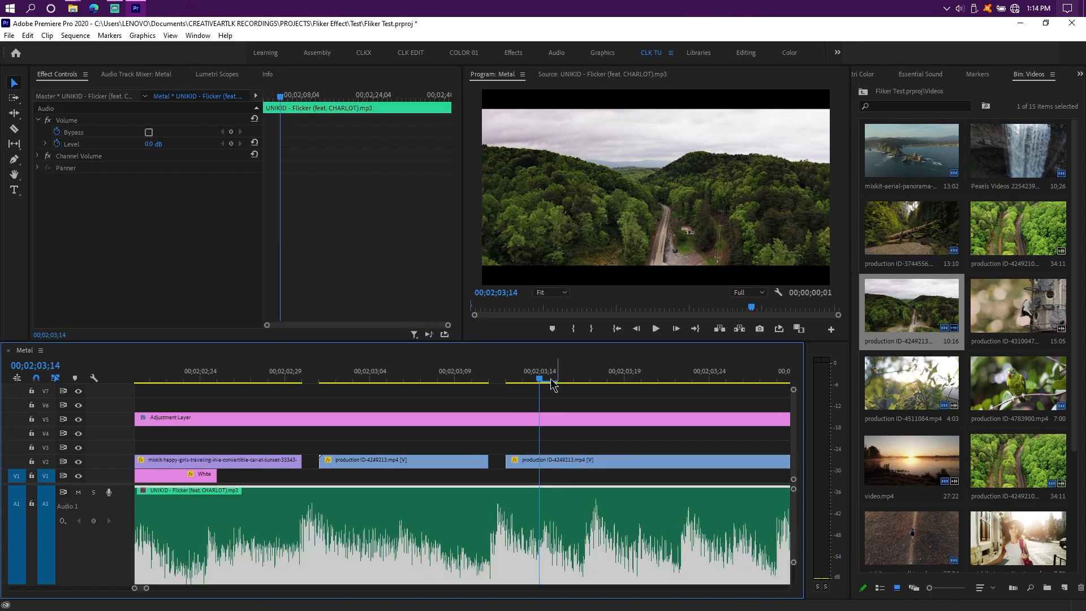
click(561, 464)
key(ctrl+k)
key(Right)
click(578, 459)
key(ctrl+k)
key(Delete)
- Cut a one-frame gap into the V2 forest clip at 00;02;03;17, keeping the music track unsplit
key(Right)
key(Right)
scroll(589, 462, down, 2)
key(ctrl+k)
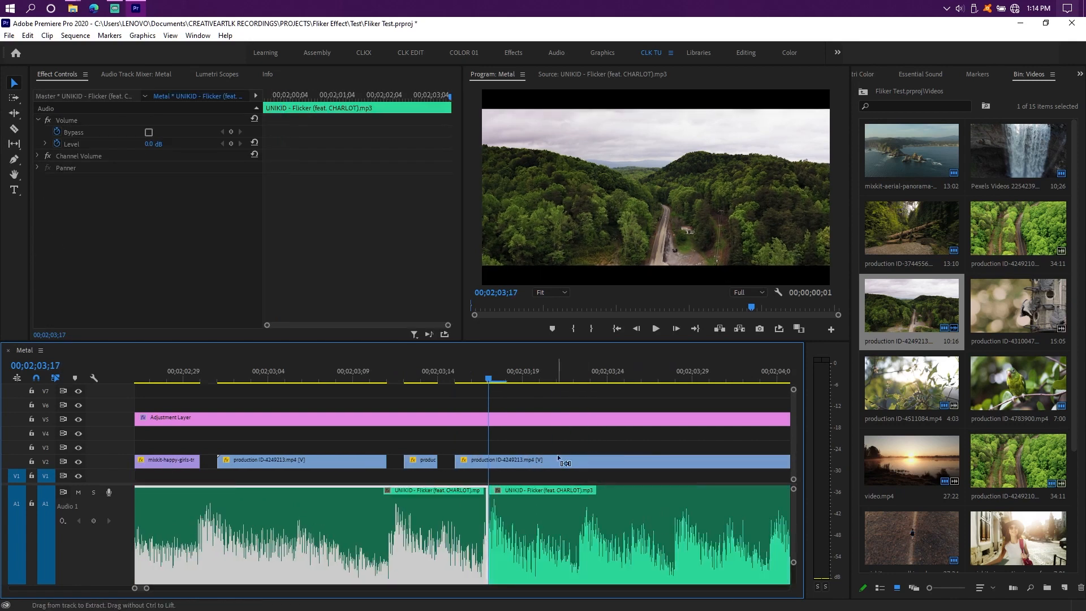
key(ctrl+z)
click(558, 459)
key(ctrl+k)
key(Right)
click(558, 460)
key(ctrl+k)
- Cut a one-frame gap into the V2 forest clip at 00;02;03;20
key(Right)
key(Right)
scroll(556, 462, down, 1)
click(557, 462)
key(ctrl+k)
key(Right)
click(557, 463)
key(ctrl+k)
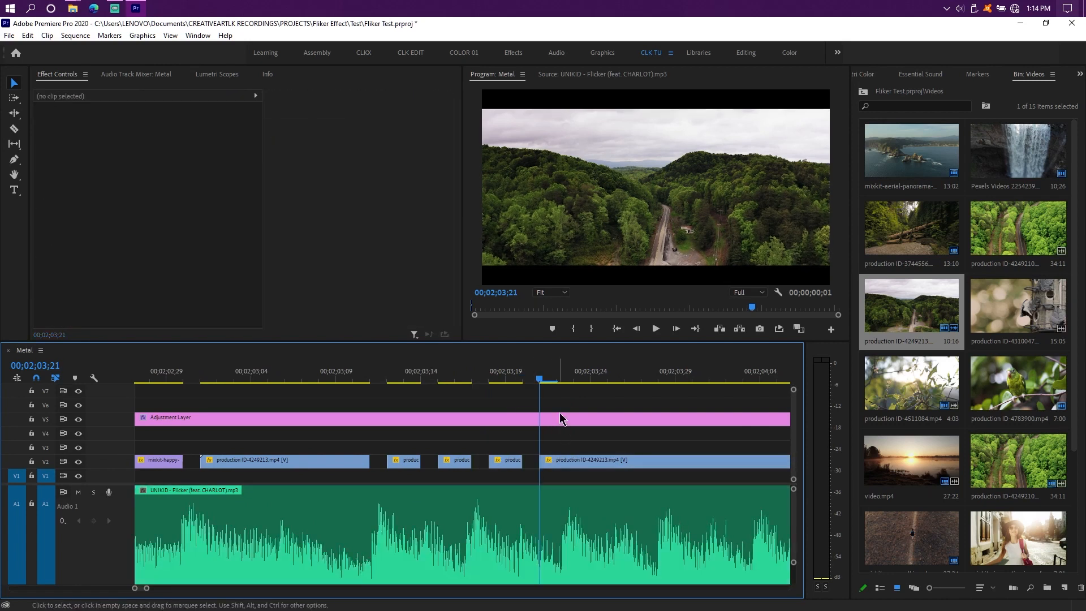
key(Right)
key(Right)
click(596, 462)
key(ctrl+k)
key(Right)
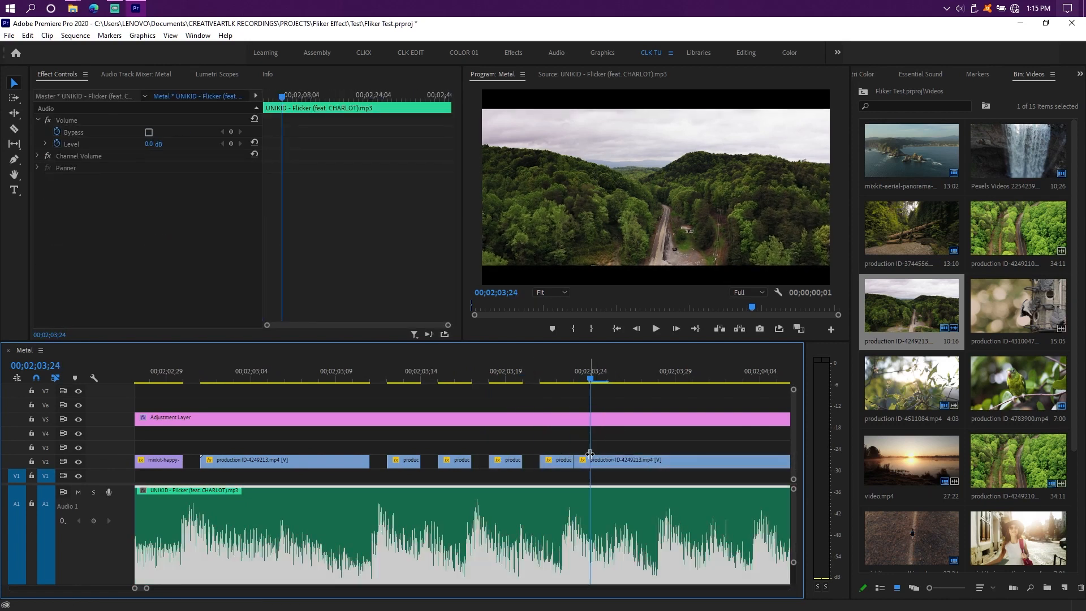
key(shift+Left)
key(shift+Left)
key(shift+Left)
key(shift+Right)
key(shift+Right)
key(shift+Right)
- Split the V2 forest clip at the waveform peak, at 00;02;03;23 and one frame after at 00;02;03;24
click(573, 379)
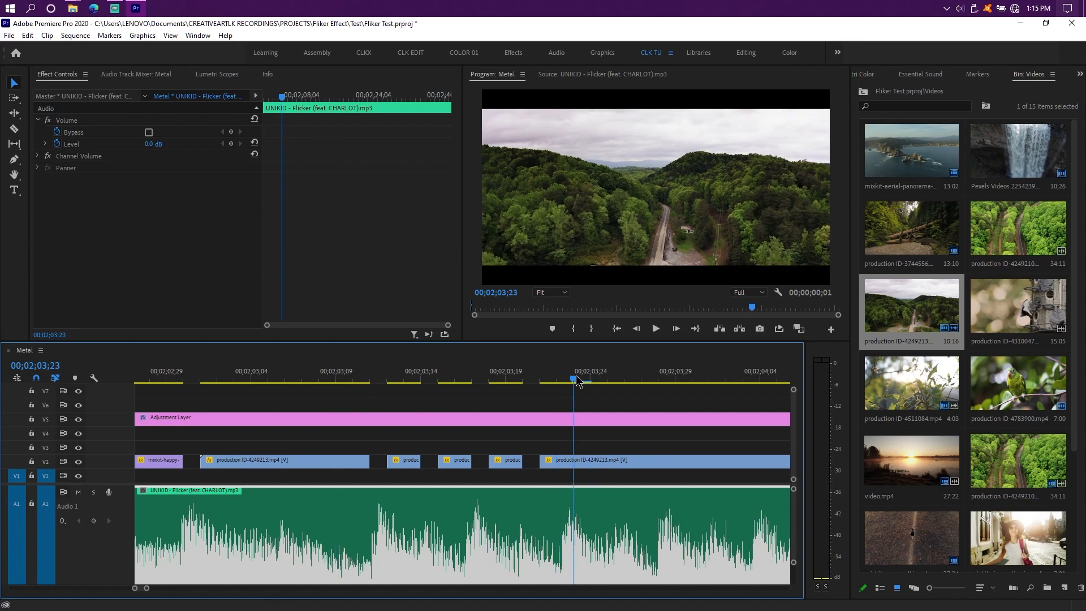
click(610, 458)
key(ctrl+k)
key(Right)
key(ctrl+k)
- Split the V2 forest clip at 00;02;03;26, 00;02;03;27, 00;02;03;28 and 00;02;03;29
key(Right)
key(Right)
click(641, 461)
key(ctrl+k)
key(Right)
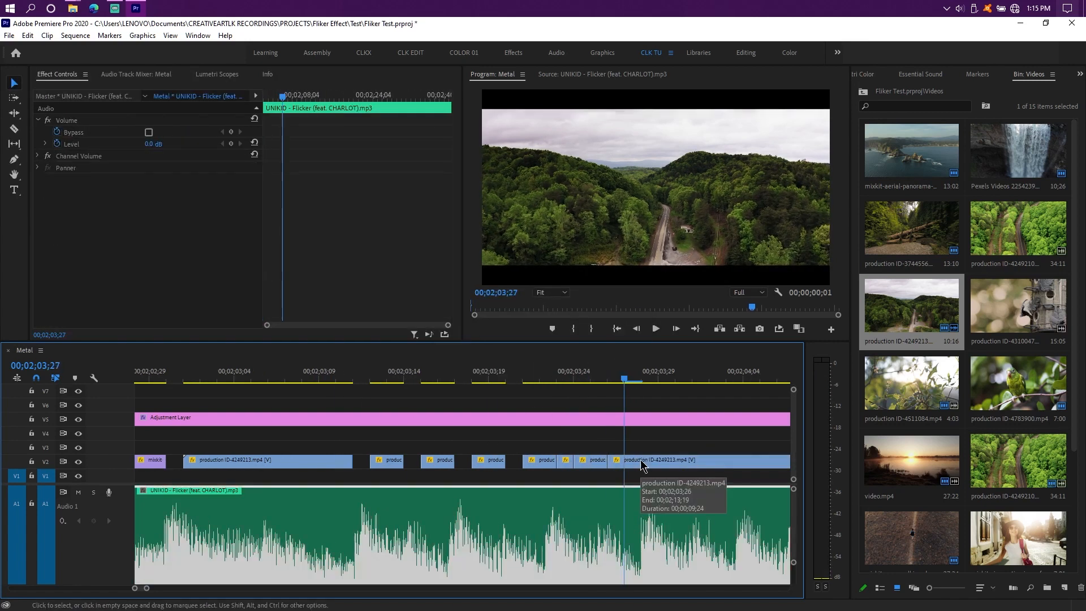
click(642, 462)
key(ctrl+k)
key(Right)
click(641, 462)
key(ctrl+k)
key(Right)
click(641, 462)
key(ctrl+k)
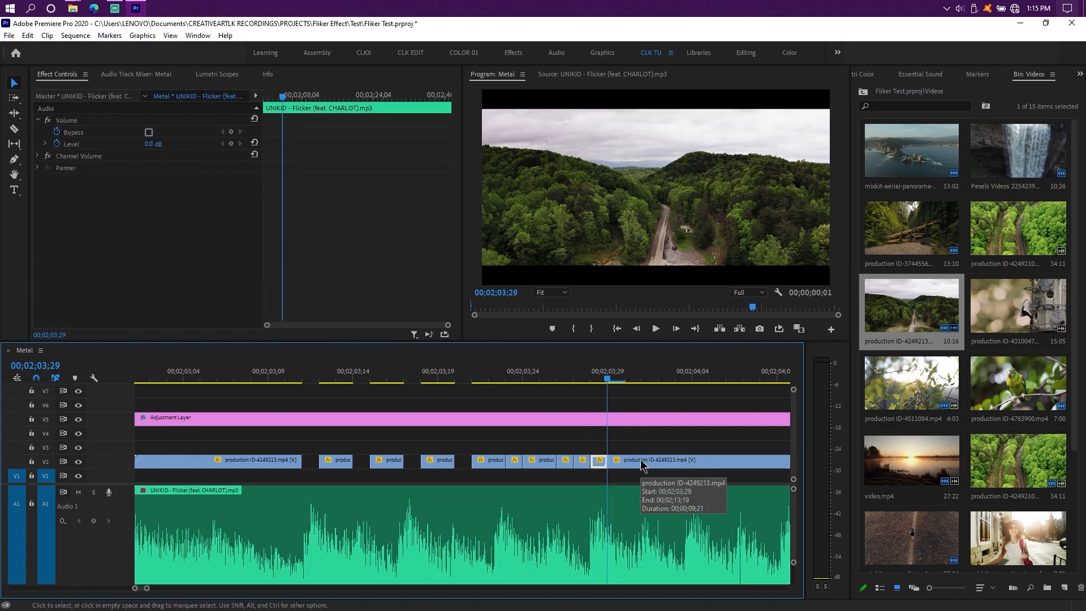
- Delete the one-frame forest clip pieces starting at 00;02;03;23, 00;02;03;26 and 00;02;03;28
click(516, 465)
key(Delete)
click(549, 466)
key(ctrl+z)
click(565, 465)
key(Delete)
click(600, 465)
key(Delete)
- Play back the cut section, and cut a one-frame gap into the V2 forest clip at 00;02;04;01
scroll(600, 469, down, 1)
click(250, 375)
key(space)
key(space)
click(538, 492)
click(607, 378)
click(606, 468)
key(ctrl+k)
key(Right)
click(591, 461)
key(ctrl+k)
click(532, 463)
key(Delete)
- Split the V2 forest clip at 00;02;04;04 and 00;02;04;05, and delete the one-frame piece between the cuts
key(Right)
key(Right)
click(600, 461)
key(ctrl+k)
key(Right)
click(599, 461)
key(ctrl+k)
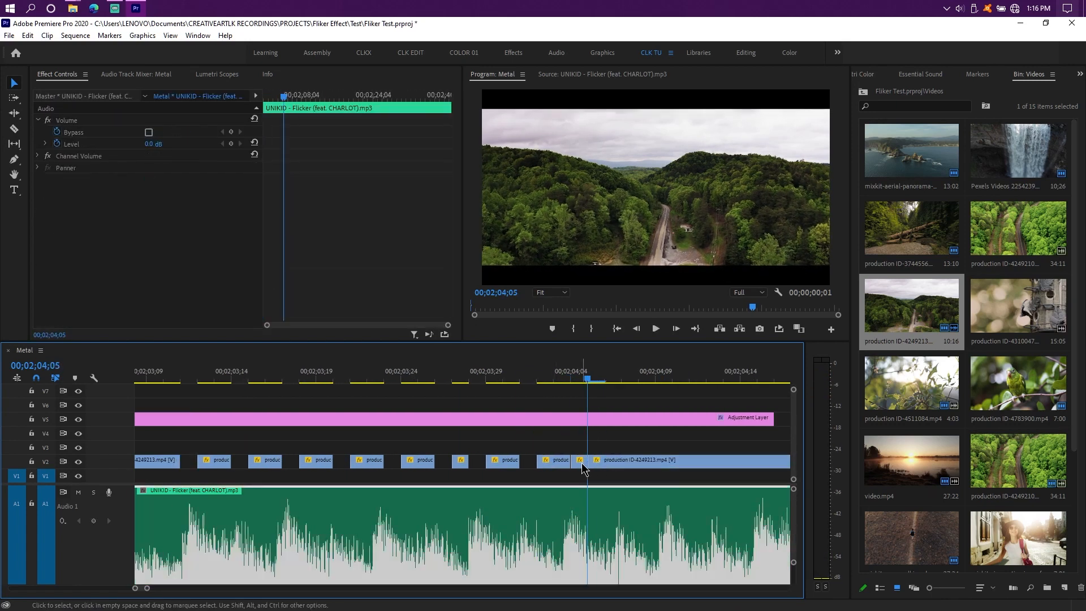
click(582, 465)
key(Delete)
- Cut a one-frame gap into the V2 forest clip at 00;02;04;07
scroll(596, 475, down, 3)
key(Right)
key(Right)
click(523, 461)
key(ctrl+k)
click(572, 462)
key(Right)
key(ctrl+k)
key(d)
click(570, 466)
click(530, 462)
key(Delete)
- Cut a one-frame gap into the V2 forest clip at 00;02;04;10
key(Right)
scroll(534, 464, down, 1)
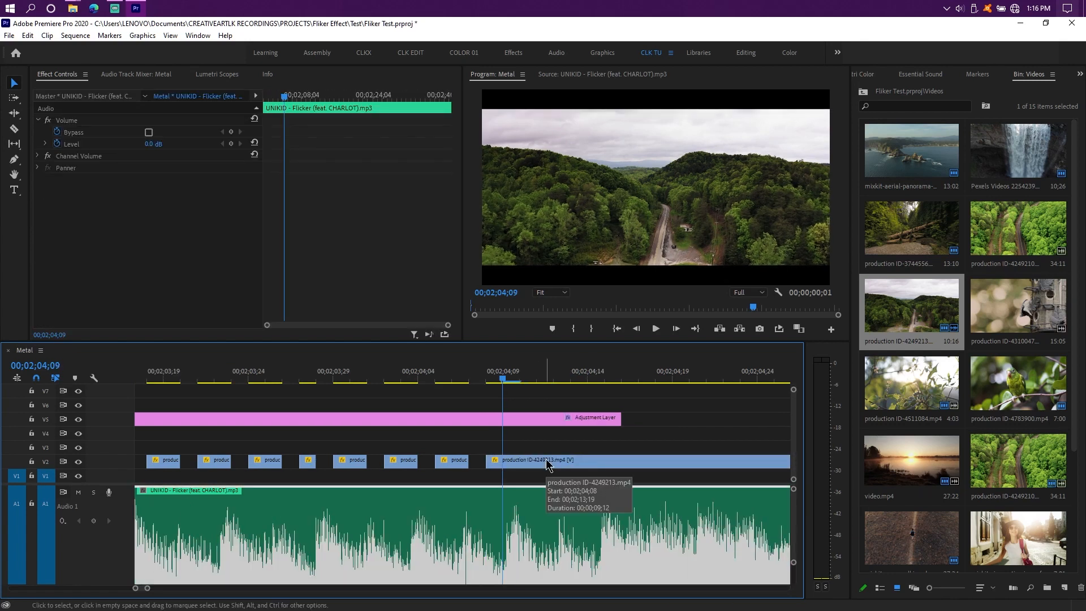
key(Right)
click(547, 465)
key(ctrl+k)
key(Right)
key(ctrl+k)
click(533, 463)
key(Delete)
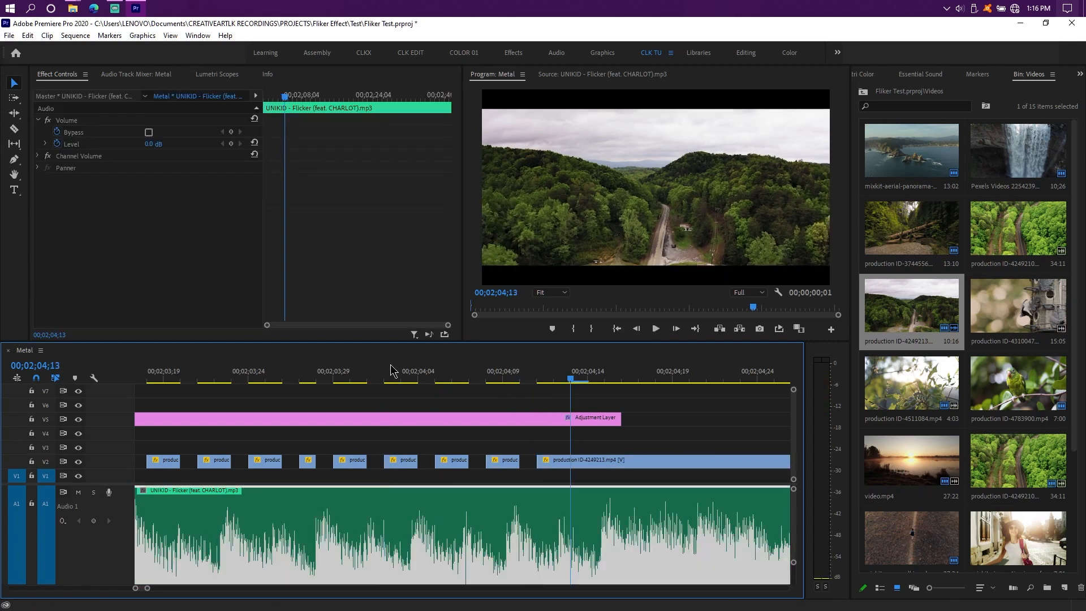
- Cut a one-frame gap into the V2 forest clip at 00;02;04;12
key(Right)
key(Right)
scroll(532, 464, down, 1)
click(527, 467)
key(ctrl+k)
click(496, 463)
key(Delete)
- Extend the adjustment layer's end to about 00;02;04;28, and cut a one-frame gap into the forest clip at 00;02;04;15
drag(552, 419, 756, 417)
key(Right)
key(Right)
click(558, 464)
key(ctrl+k)
key(Right)
key(ctrl+k)
click(544, 469)
key(Delete)
- Play back the flicker section, and leave a one-frame gap in the V2 forest clip at 00;02;04;17
scroll(553, 473, down, 3)
key(Right)
key(Right)
key(space)
click(286, 378)
key(space)
key(Delete)
- Split the V2 forest clip at 00;02;04;19 and 00;02;04;20, and delete the one-frame piece between the cuts
key(Right)
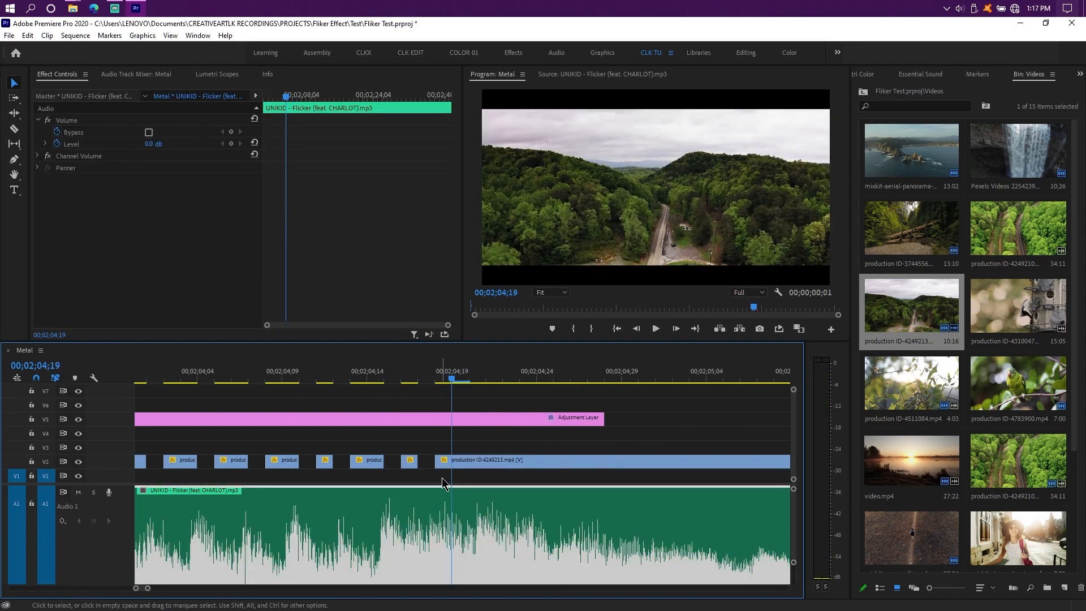
click(467, 465)
key(ctrl+k)
key(Right)
key(ctrl+k)
click(465, 465)
key(Delete)
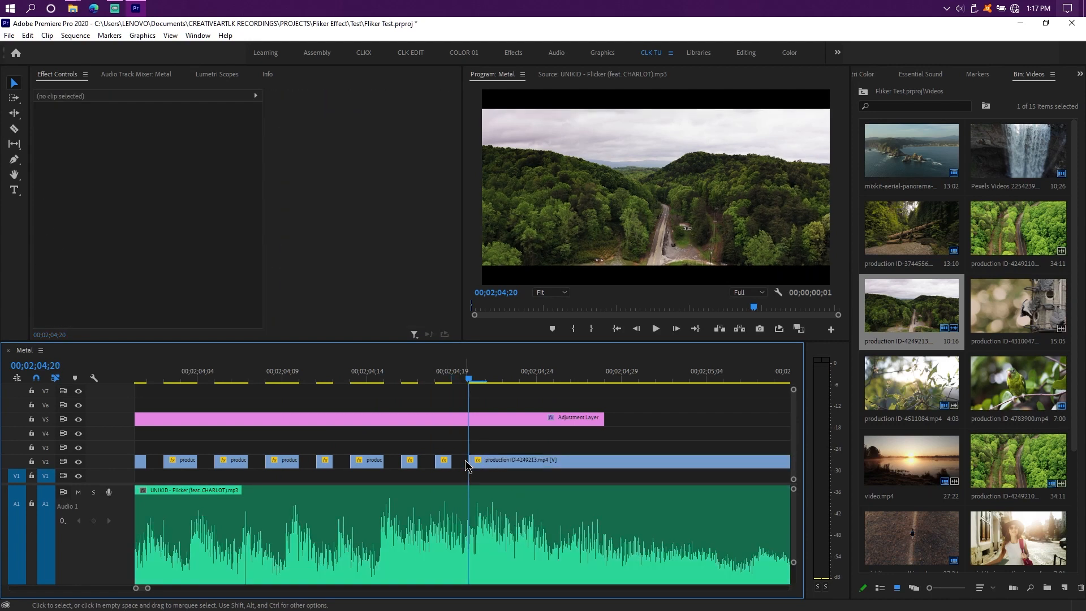
- Play back the flicker section, and cut a one-frame gap into the V2 forest clip at 00;02;04;21
scroll(466, 465, down, 3)
click(368, 379)
key(space)
scroll(396, 414, up, 1)
key(space)
scroll(470, 386, up, 1)
click(488, 380)
key(Right)
key(Right)
key(Left)
click(528, 461)
key(ctrl+k)
key(Right)
key(ctrl+k)
key(Delete)
key(ctrl+z)
click(511, 465)
key(Delete)
- Replay the latest cuts, and extend the adjustment layer's end to about 00;02;05;18
click(457, 377)
key(space)
key(space)
scroll(447, 416, down, 1)
scroll(609, 449, down, 2)
drag(440, 419, 696, 419)
- Split the V2 forest clip around 00;02;04;23 and delete the one-frame piece between the cuts
click(391, 379)
key(ctrl+k)
key(Delete)
key(ctrl+z)
key(ctrl+z)
key(ctrl+k)
click(397, 462)
key(Delete)
scroll(381, 468, down, 3)
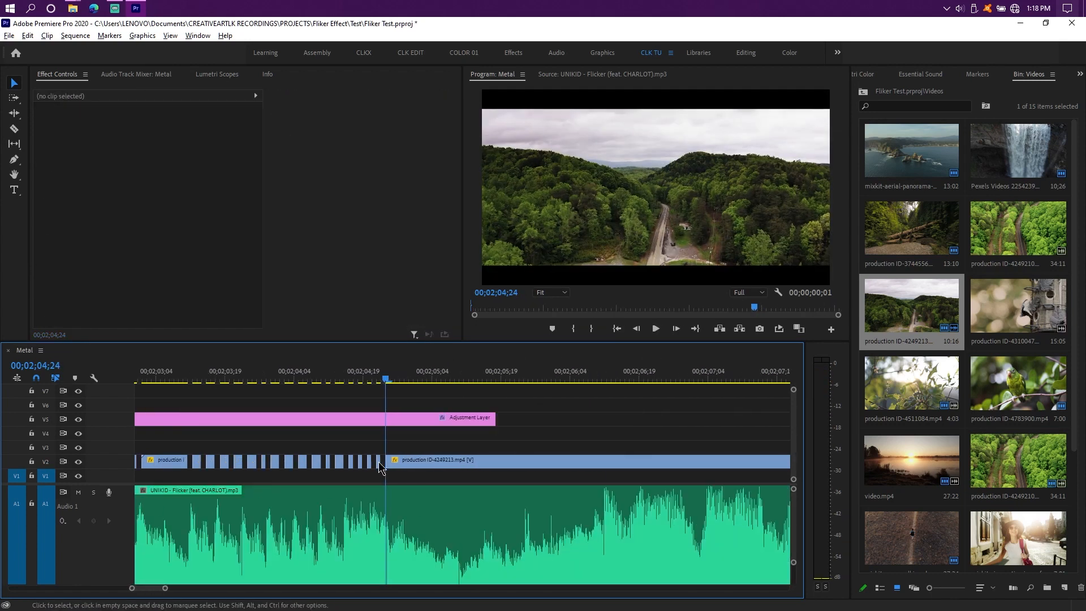
- Play back the music beyond the last gap, comparing the waveform peaks after 00;02;05;14 for the next cut point
click(453, 380)
key(space)
scroll(320, 422, up, 1)
click(227, 378)
key(space)
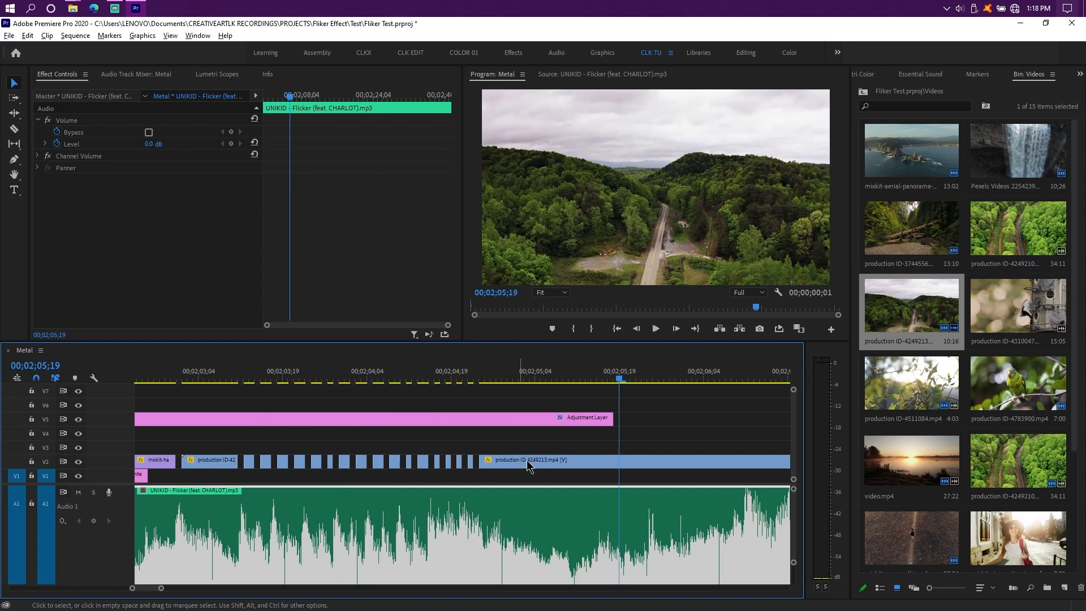
key(space)
scroll(606, 460, up, 3)
scroll(565, 442, down, 1)
drag(394, 379, 363, 378)
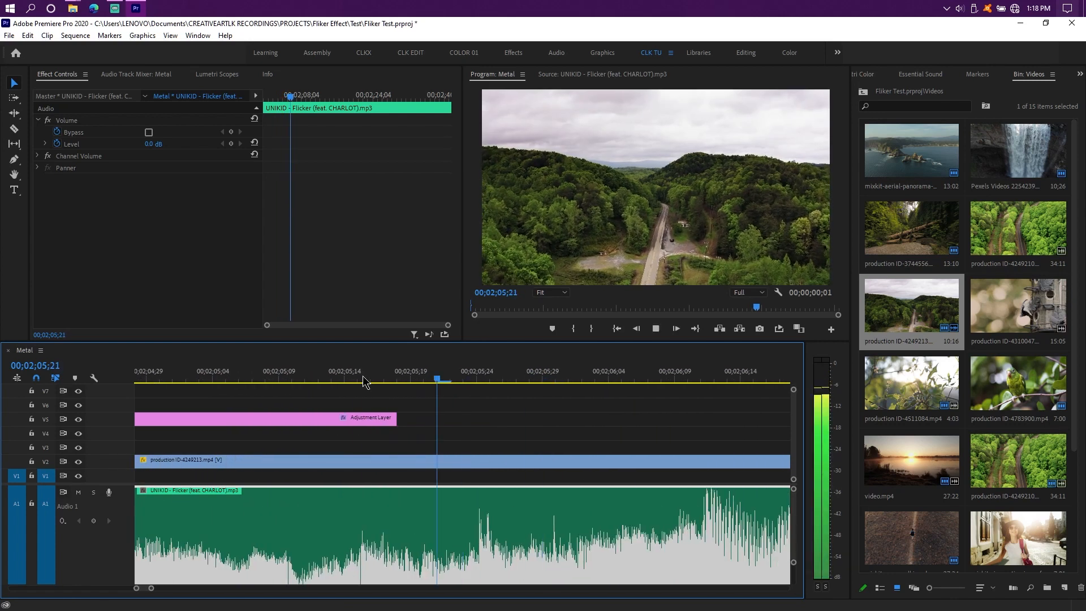
click(339, 378)
key(space)
key(space)
- Cut a one-frame gap into the V2 forest clip at 00;02;05;20
click(433, 376)
click(471, 459)
key(ctrl+k)
key(Right)
key(ctrl+k)
- Leave a two-frame gap in the V2 forest clip from 00;02;05;24 to 00;02;05;26
key(Right)
key(Right)
key(Right)
click(489, 460)
key(ctrl+k)
key(Right)
key(Right)
click(489, 460)
key(ctrl+k)
key(Delete)
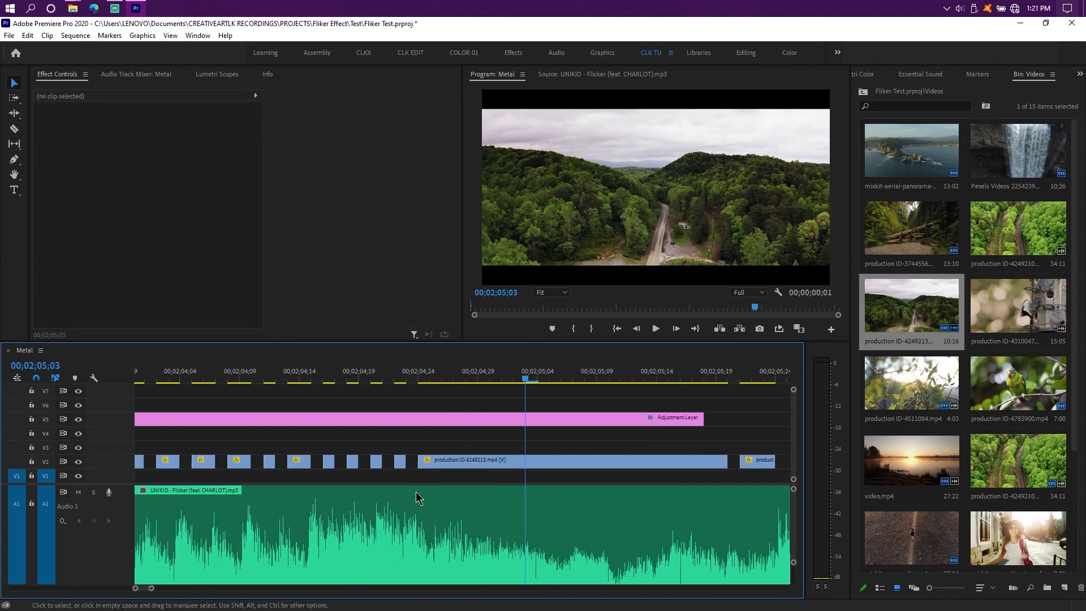
- Review the gapped forest clip pieces on V2 against the waveform, including the last two gaps
scroll(417, 498, up, 4)
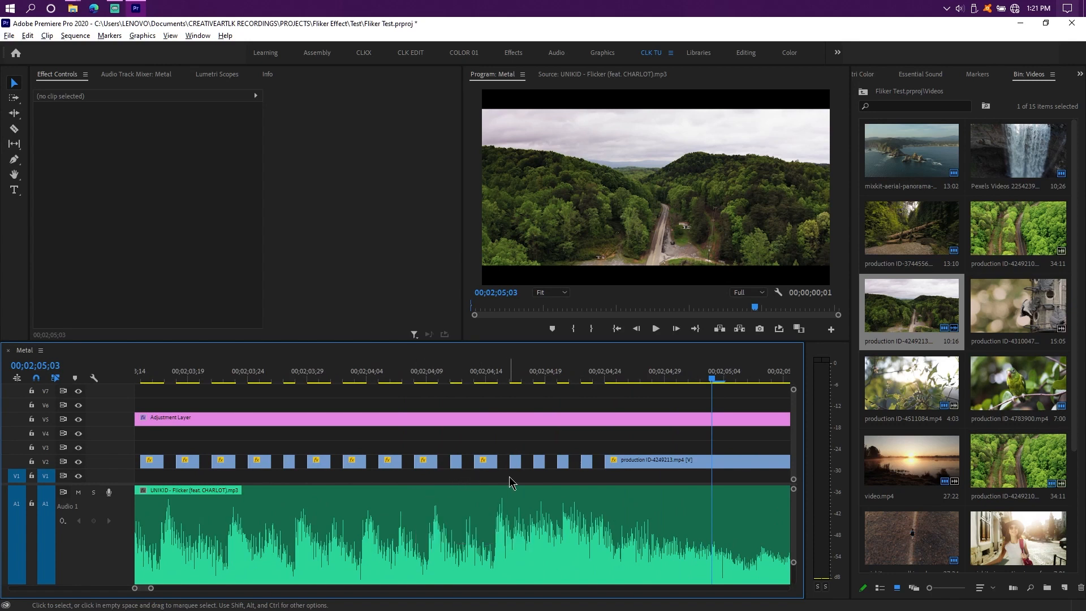
scroll(510, 476, up, 1)
scroll(510, 477, up, 4)
click(525, 526)
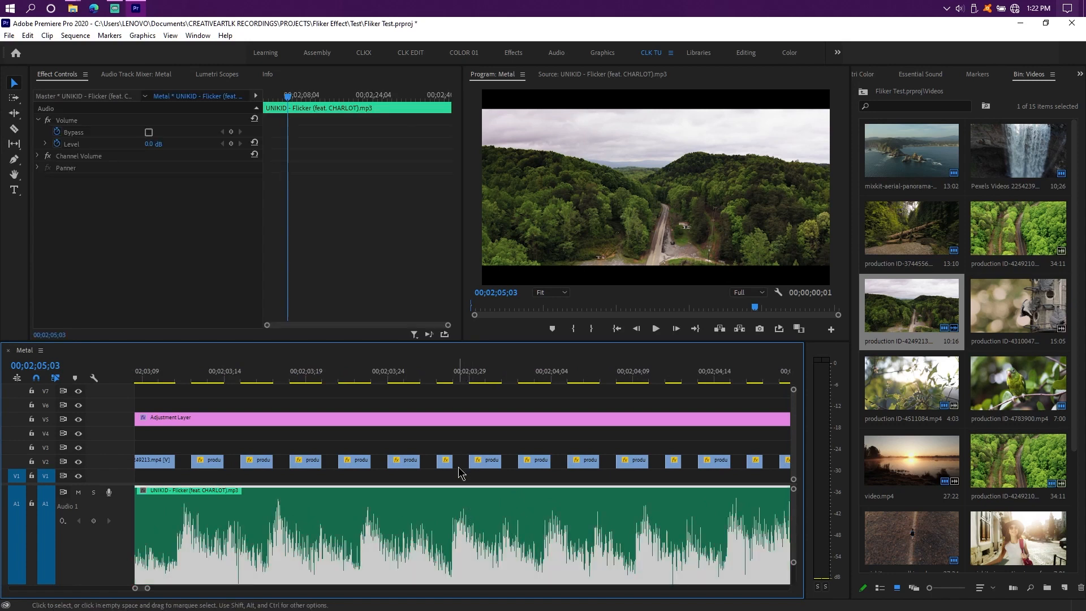
scroll(480, 498, down, 5)
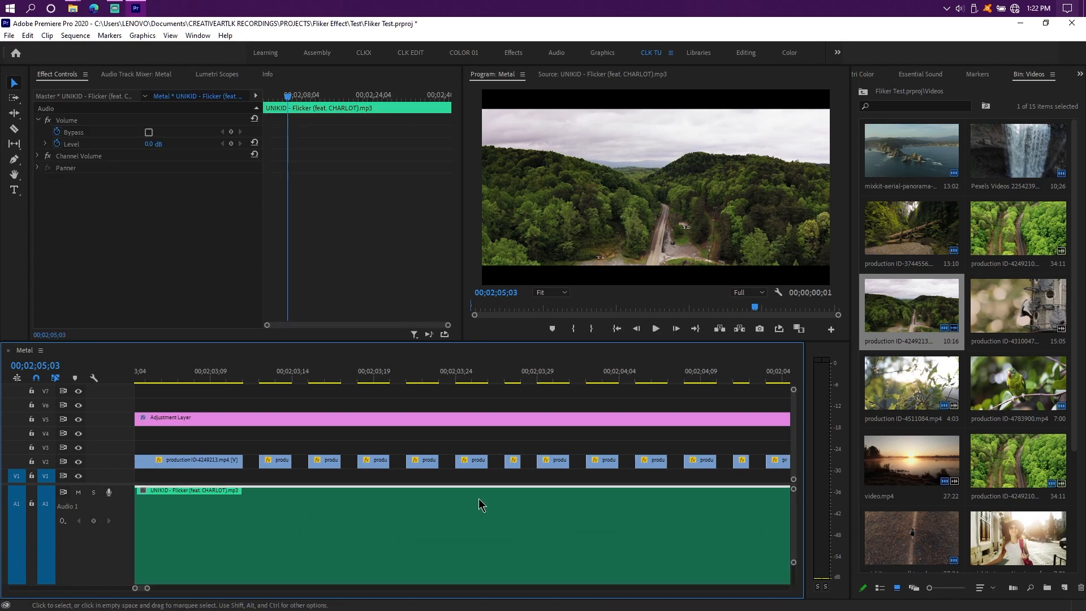
scroll(479, 498, down, 2)
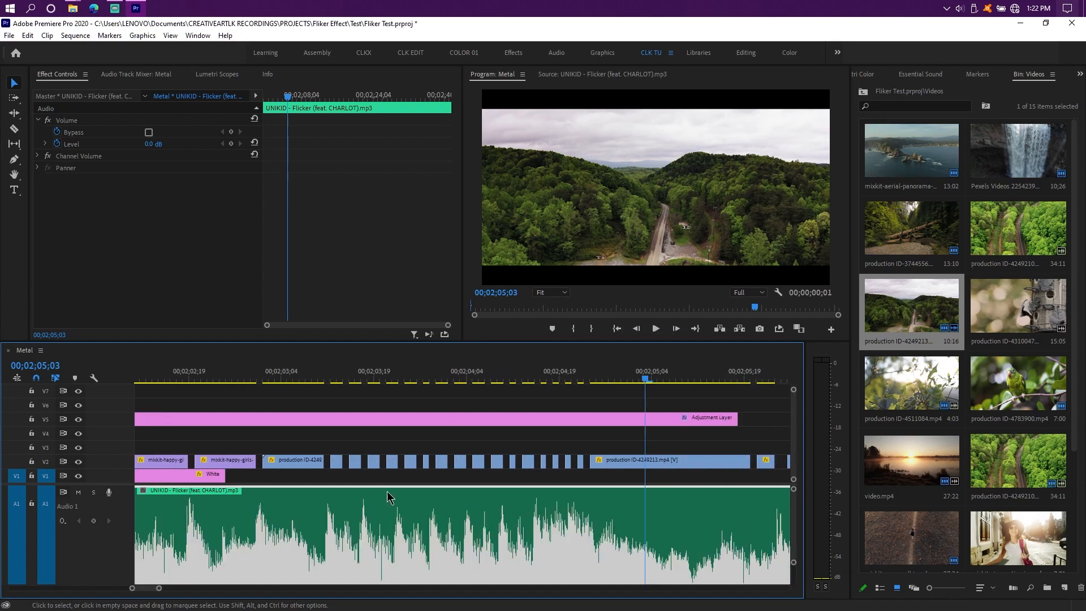
drag(306, 430, 607, 476)
scroll(607, 477, down, 2)
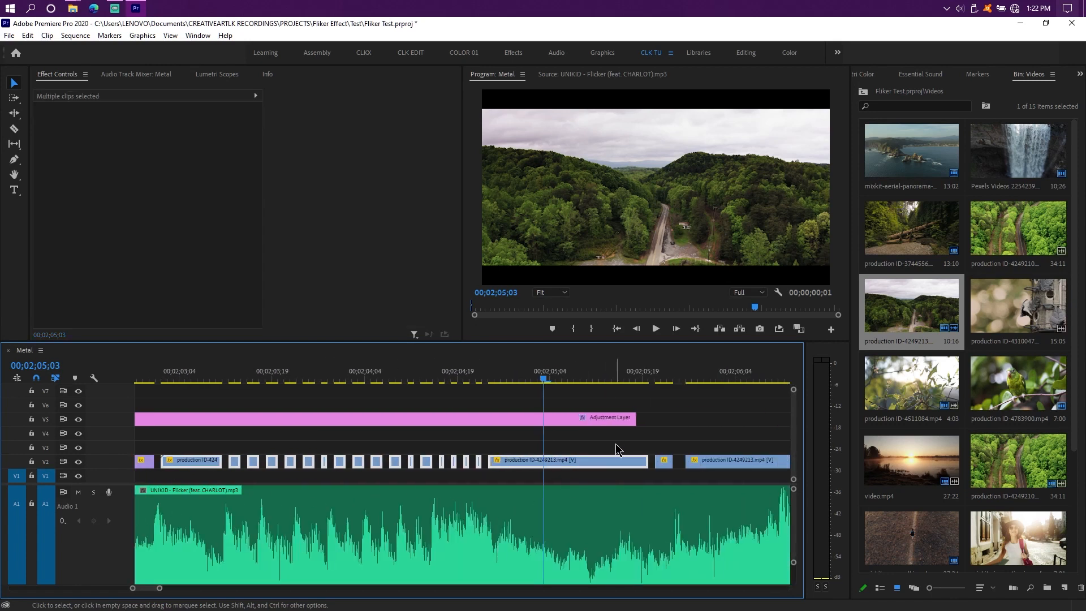
drag(616, 439, 691, 475)
scroll(458, 506, up, 2)
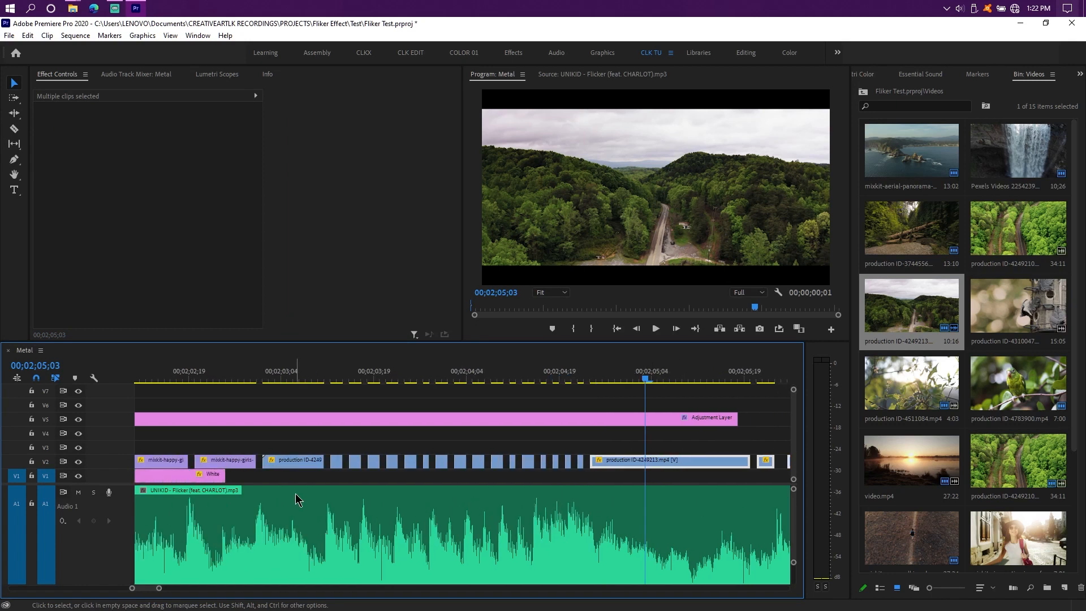
scroll(296, 499, down, 2)
- Place a White matte section on V1 beneath the last two gaps, from about 00;02;05;16 to 00;02;05;28
click(221, 478)
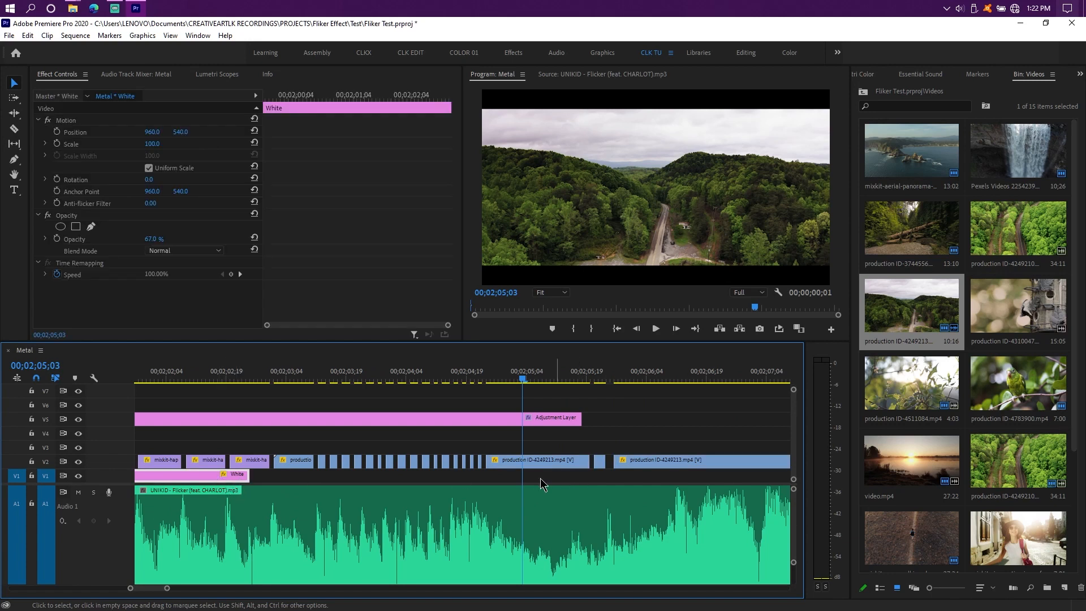
drag(223, 478, 679, 474)
click(346, 481)
drag(310, 477, 572, 461)
scroll(625, 482, up, 2)
scroll(627, 483, down, 1)
drag(633, 475, 485, 475)
scroll(447, 503, up, 3)
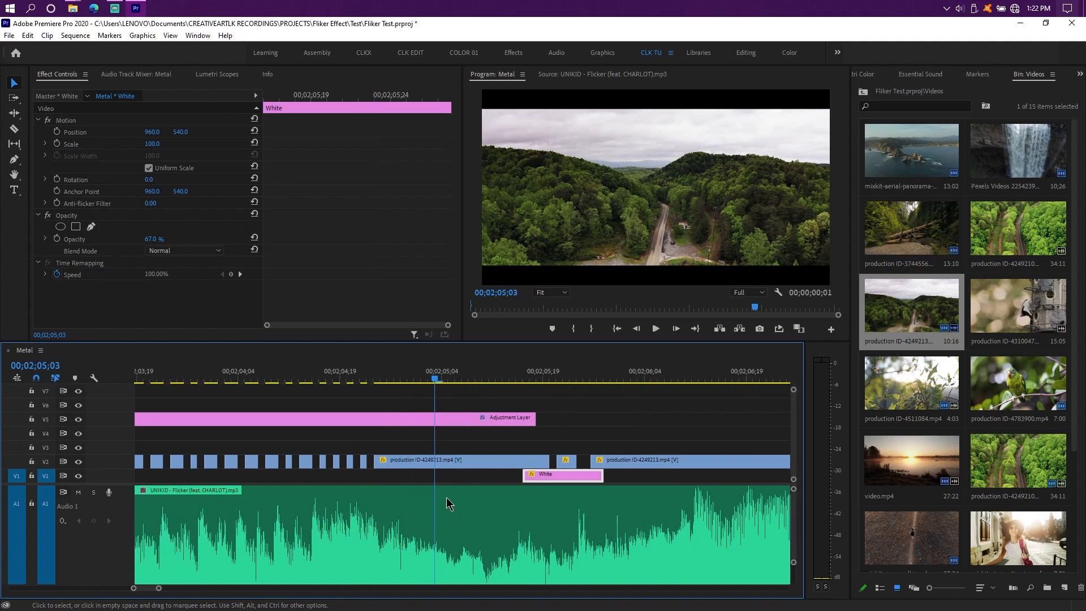
- Examine the empty V1 stretch between the two White mattes beneath the forest flicker pieces
scroll(446, 503, down, 4)
drag(378, 450, 580, 483)
scroll(493, 498, up, 3)
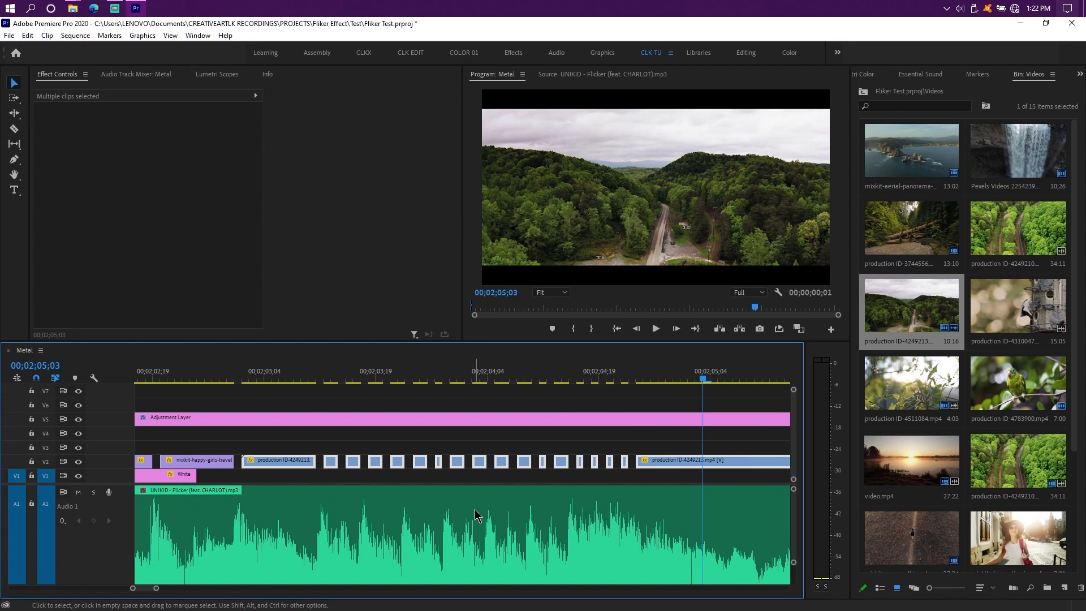
scroll(474, 514, down, 2)
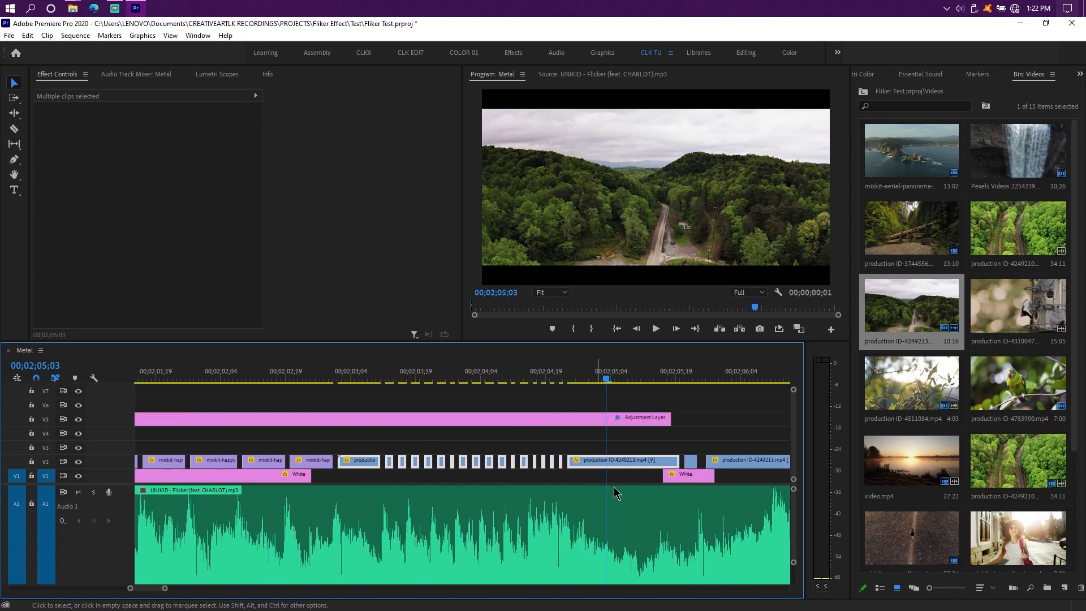
click(685, 478)
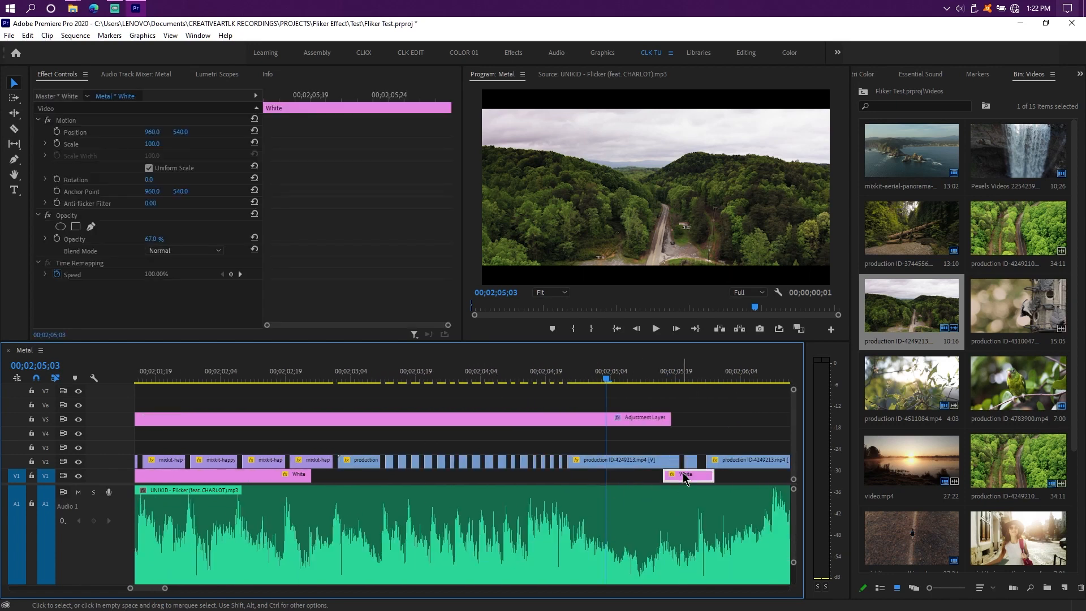
drag(586, 477, 455, 477)
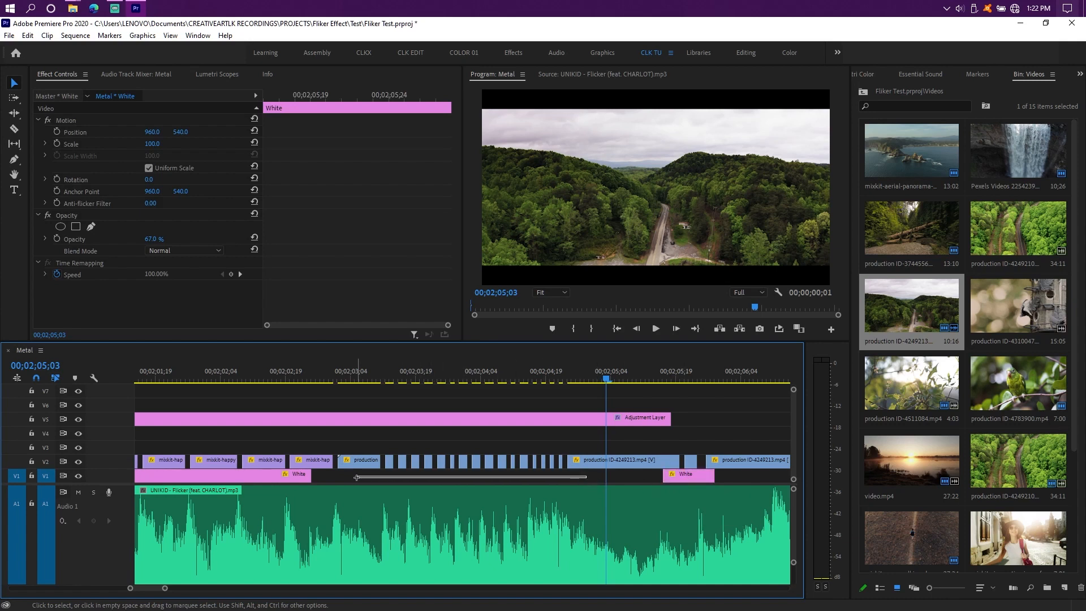
drag(356, 478, 369, 478)
scroll(381, 478, up, 4)
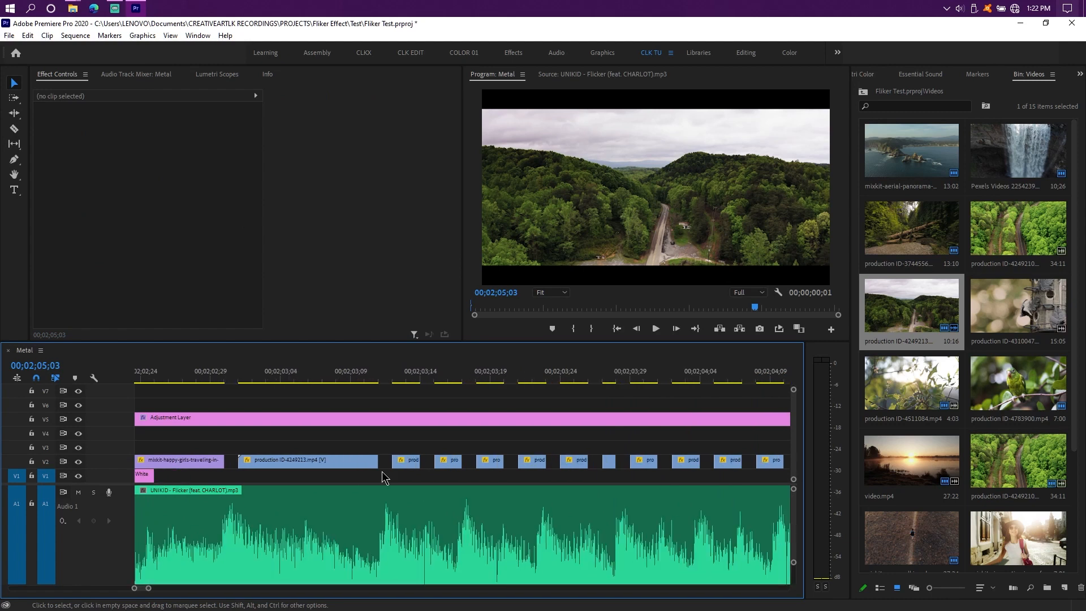
- Inspect the forest clip's gap at 00;02;03;11 and the unbacked gaps that follow it
key(Up)
key(d)
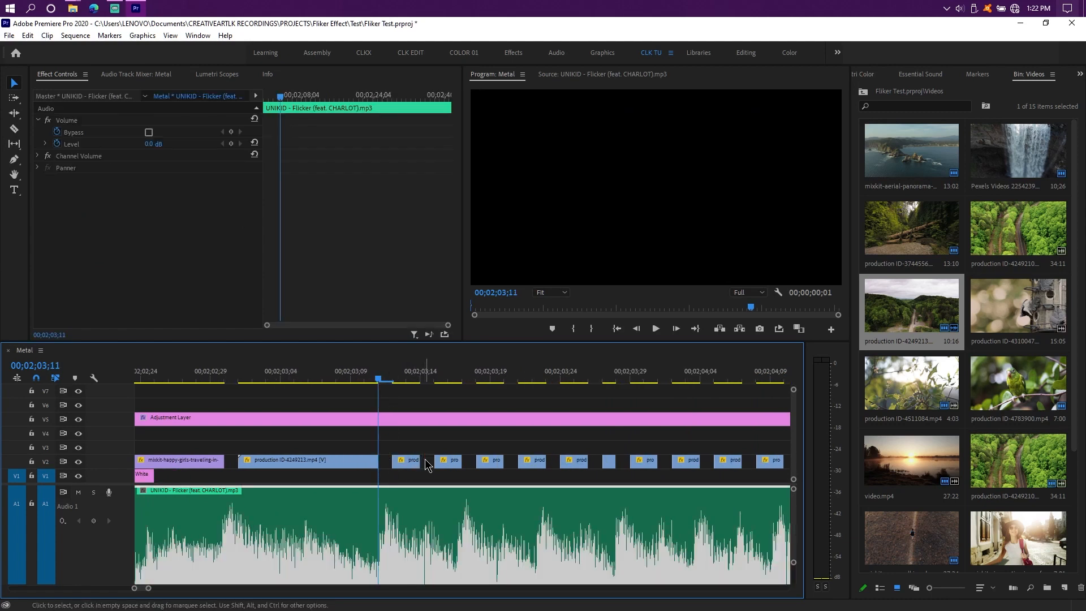
scroll(408, 478, up, 1)
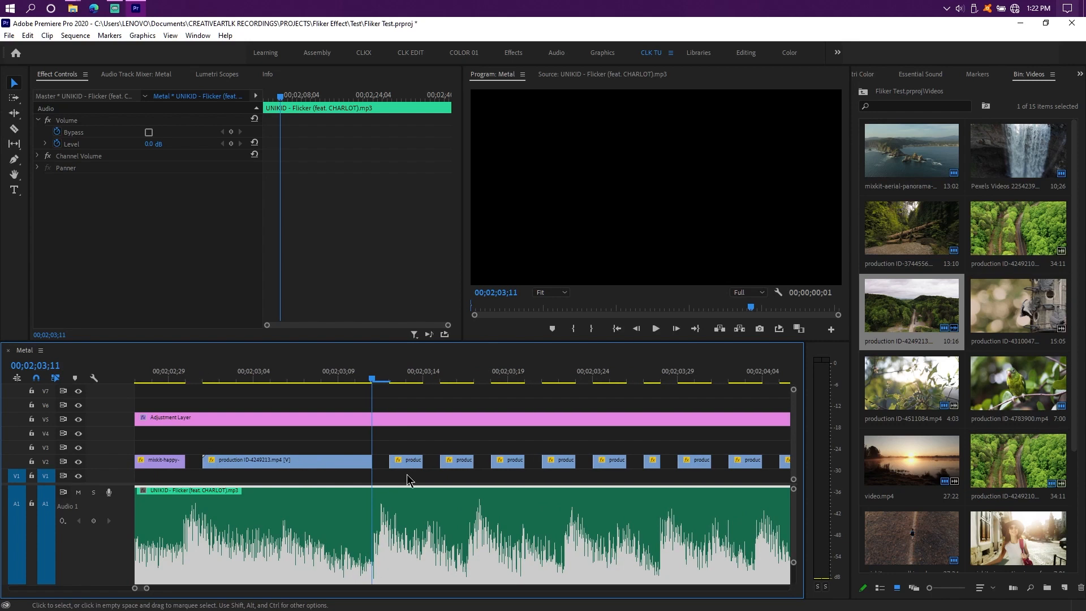
scroll(406, 474, down, 1)
scroll(407, 475, down, 1)
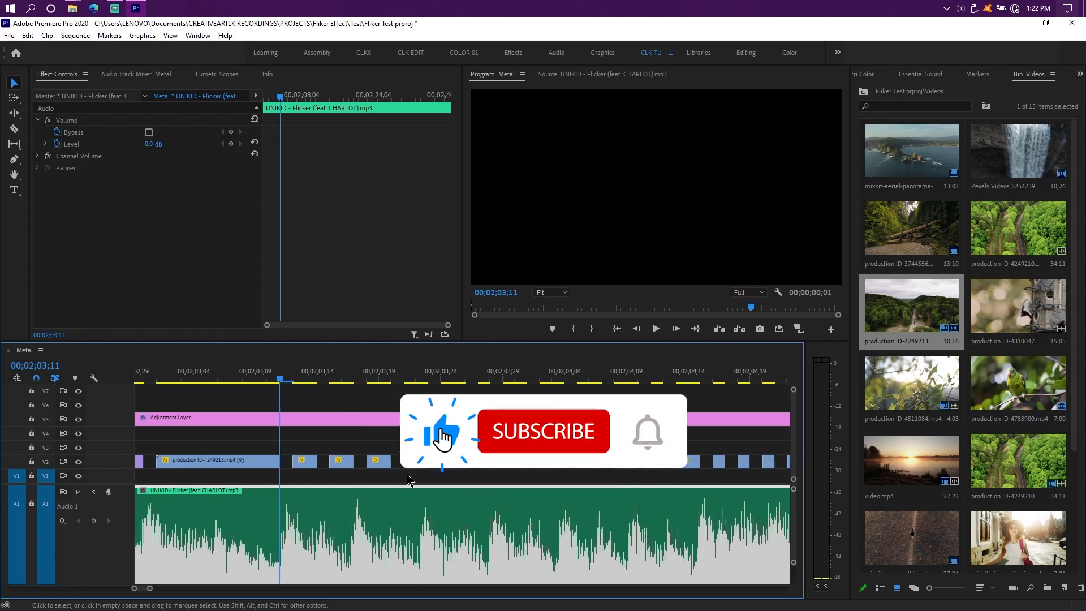
scroll(407, 475, down, 1)
scroll(407, 476, up, 1)
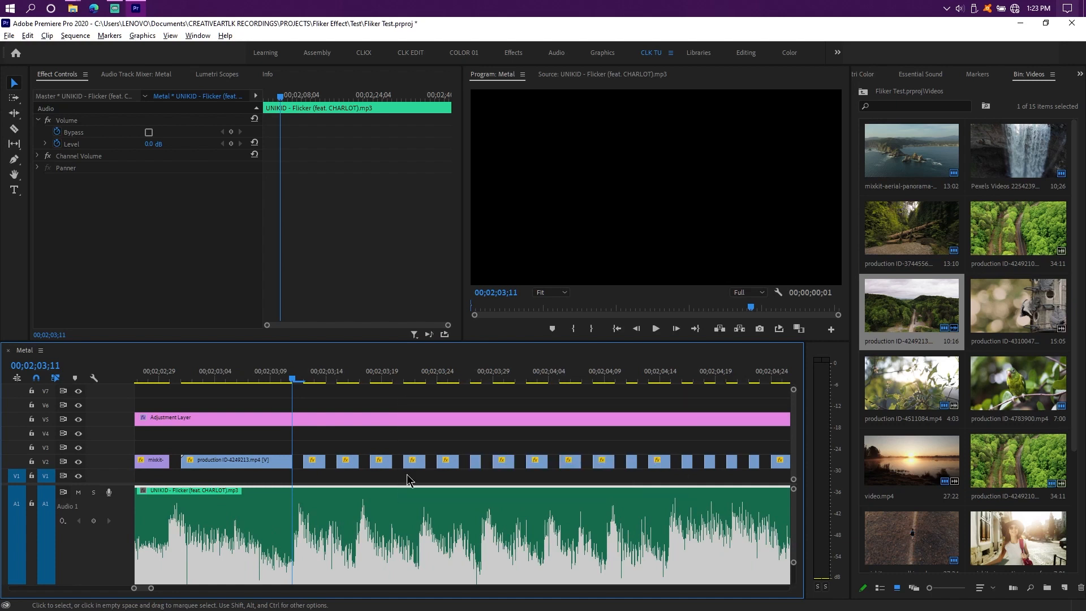
scroll(406, 474, down, 2)
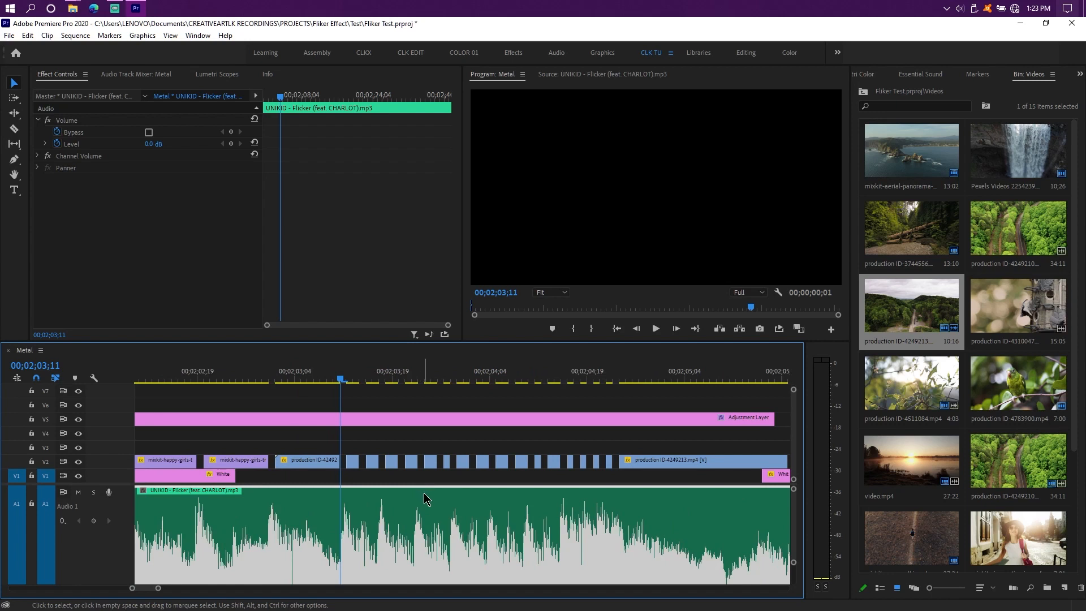
scroll(346, 485, up, 1)
drag(327, 478, 681, 488)
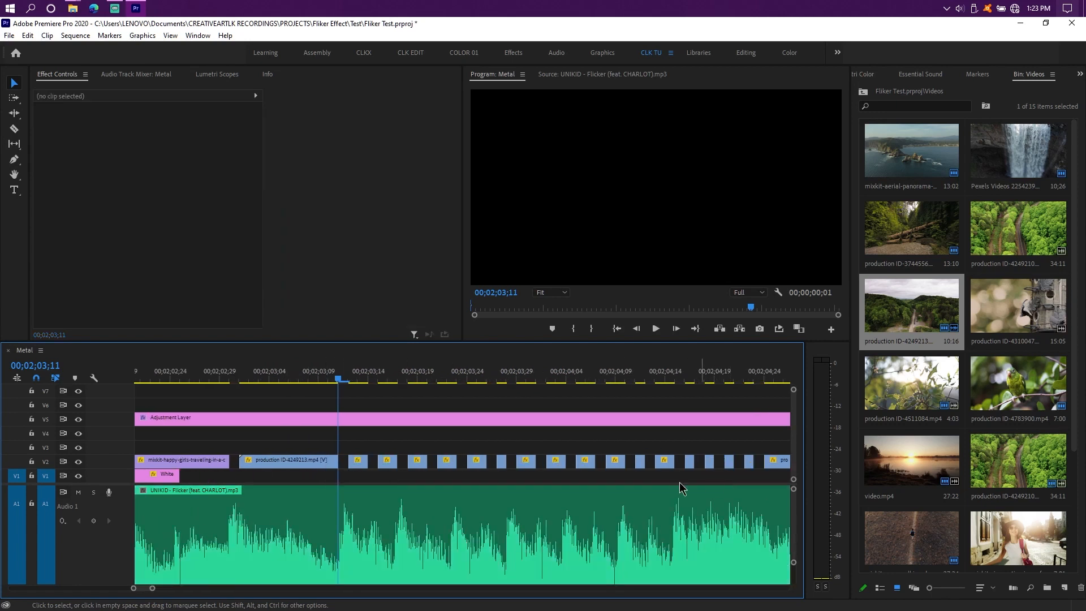
scroll(517, 490, down, 2)
click(519, 490)
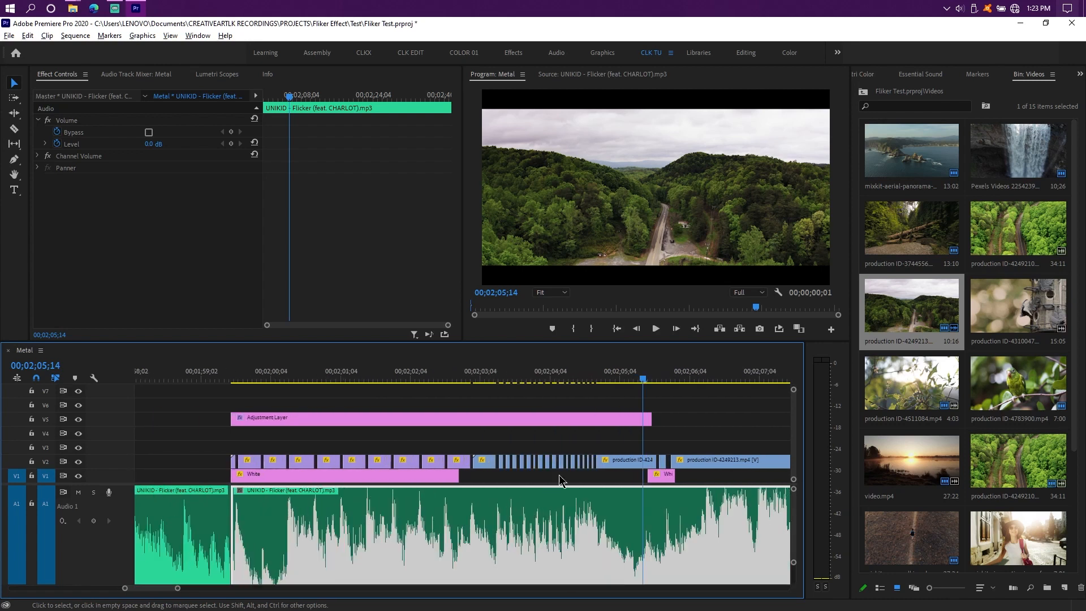
- Extend the adjustment layer's end to about 00;02;06;25, past the new White matte section
scroll(560, 481, up, 4)
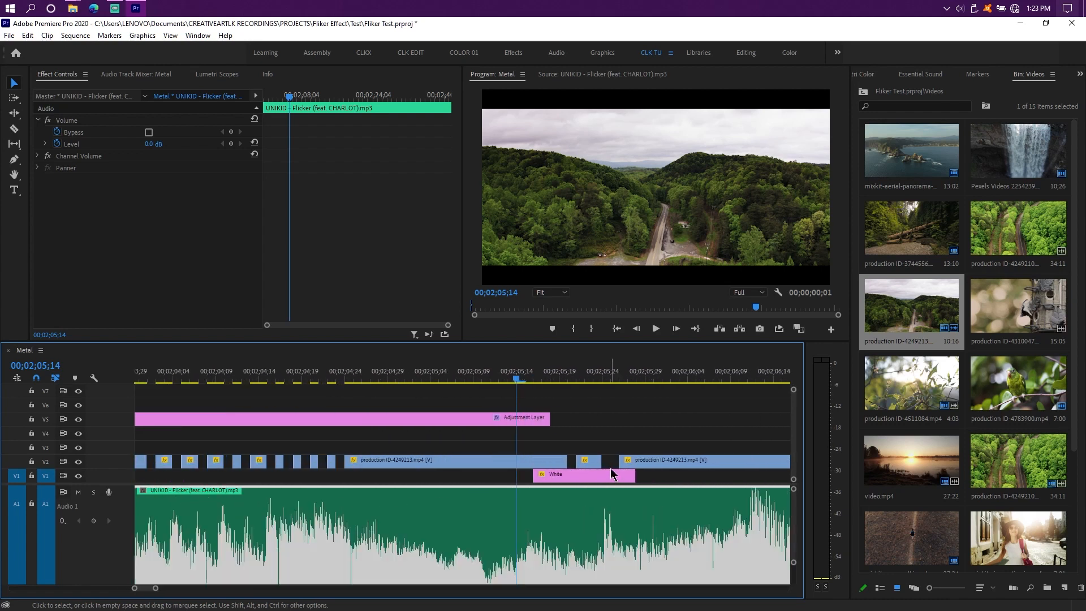
scroll(566, 453, down, 2)
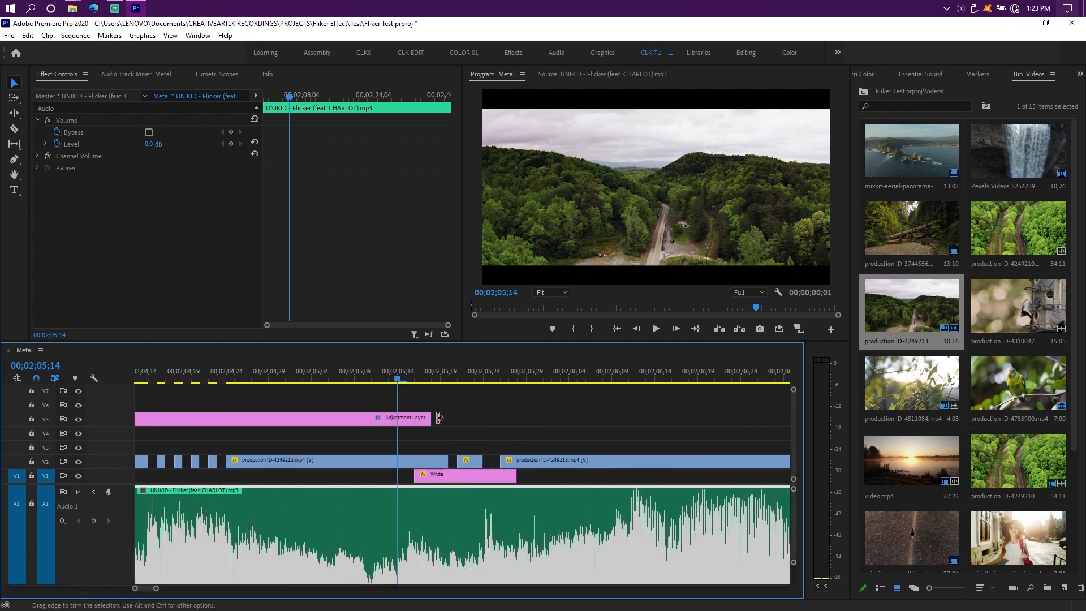
drag(437, 417, 789, 409)
scroll(266, 435, down, 5)
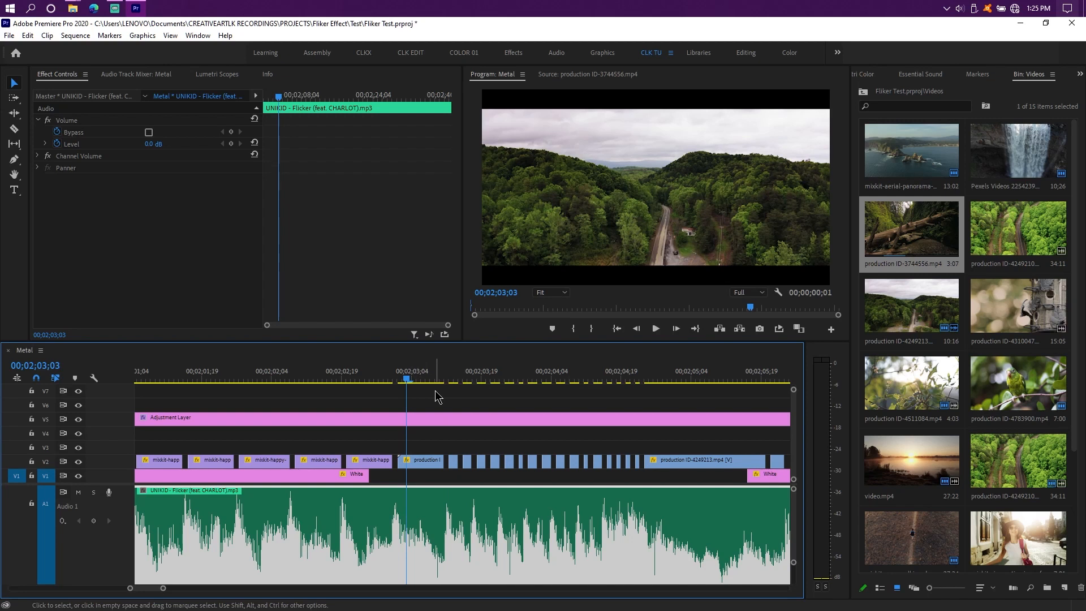
- Open production ID-3744556.mp4 as the source and mark it from 00;00;02;27 to about 00;00;03;23
key(ctrl+a)
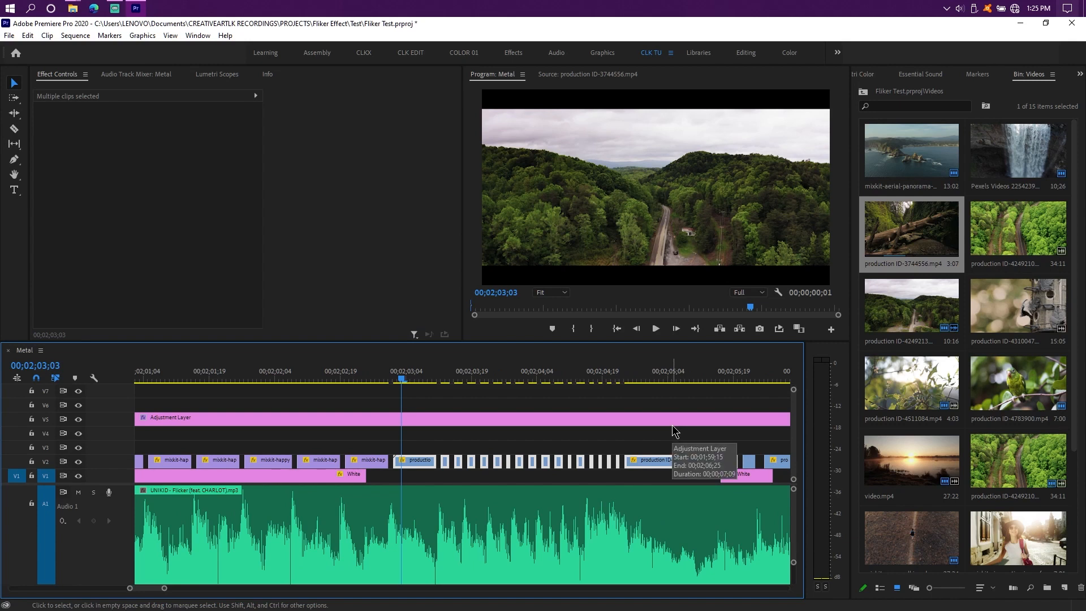
double_click(896, 232)
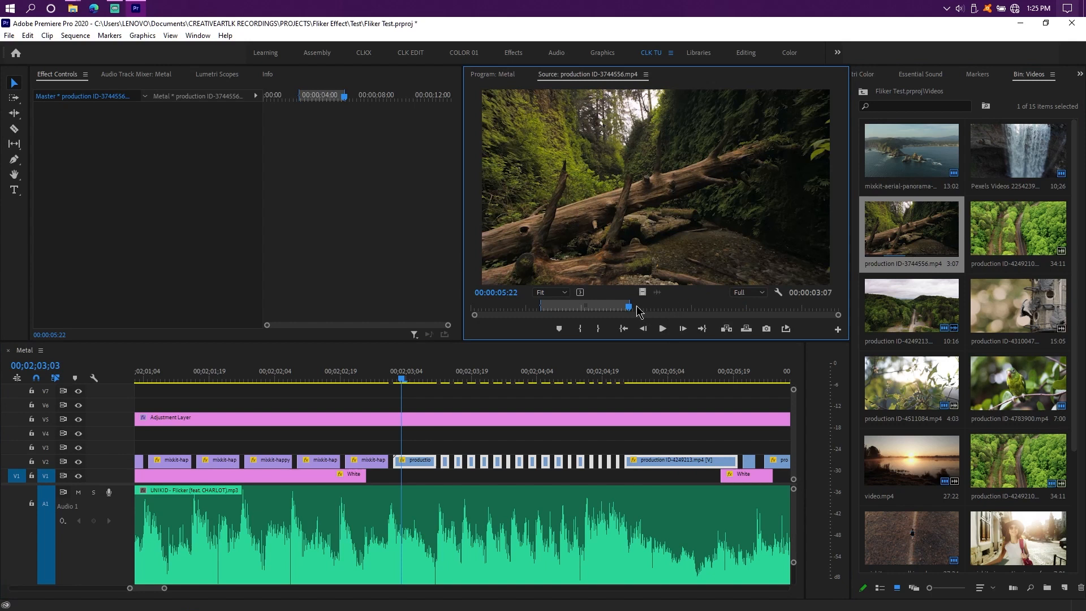
click(553, 308)
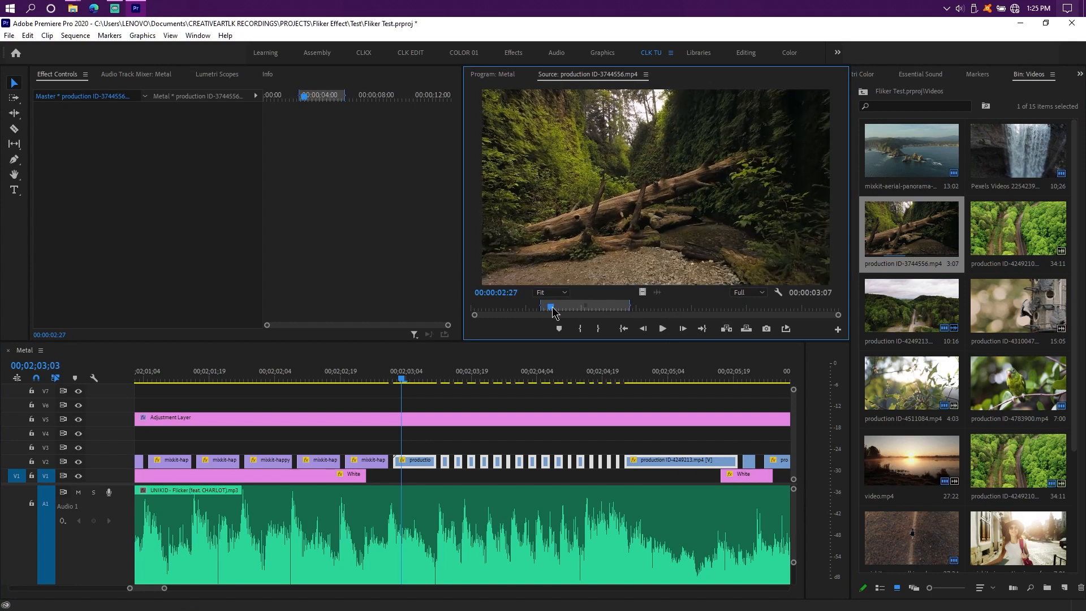
click(575, 308)
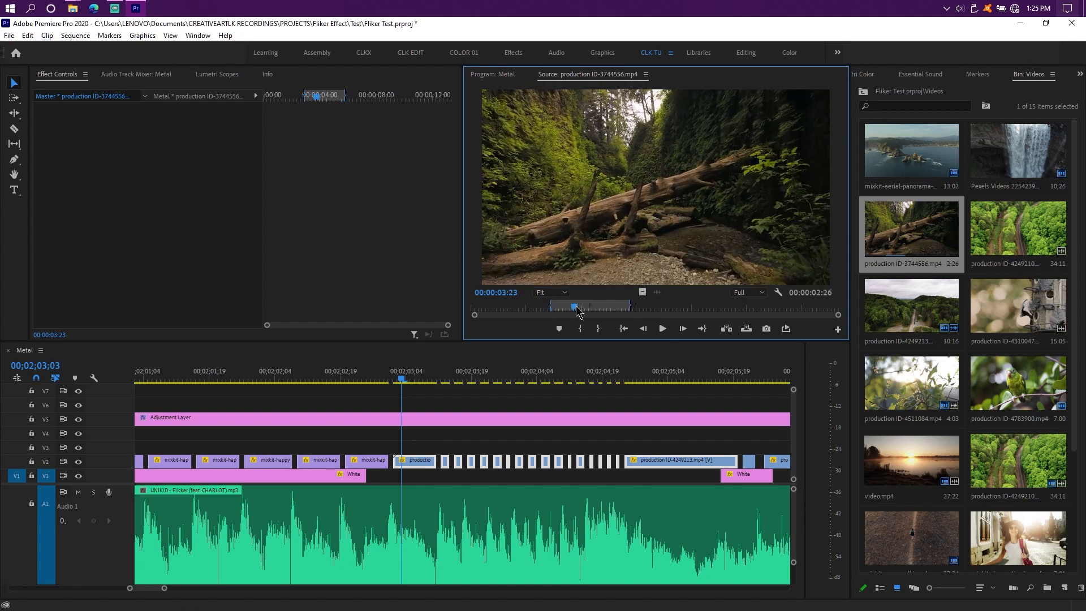
key(o)
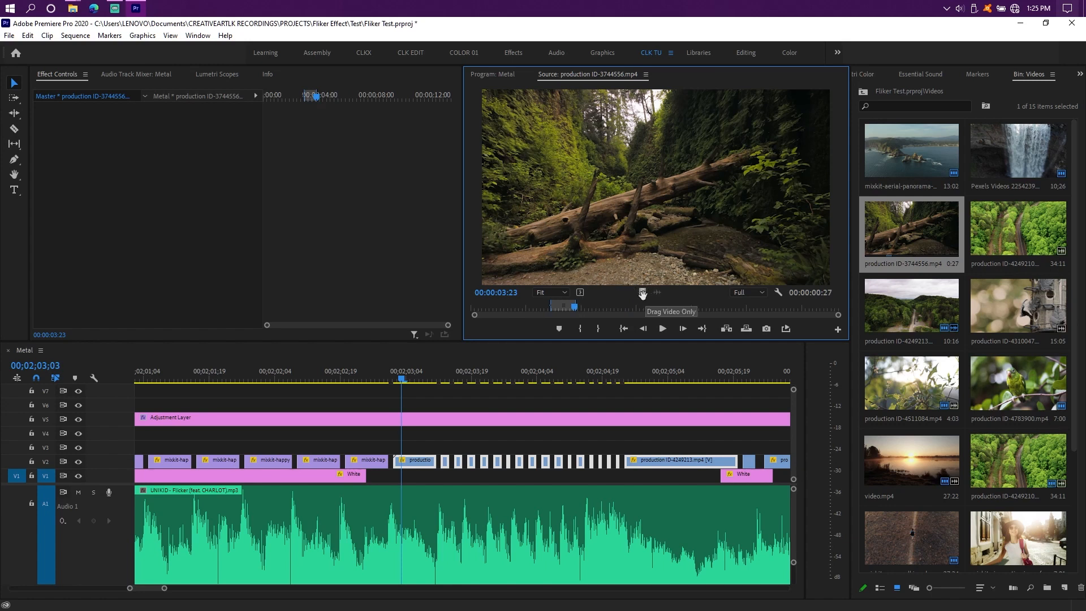
- Place the marked video only on V1 at 00;02;03;10 beneath the forest flicker pieces, and extend its end to 00;02;04;26
drag(642, 296, 437, 480)
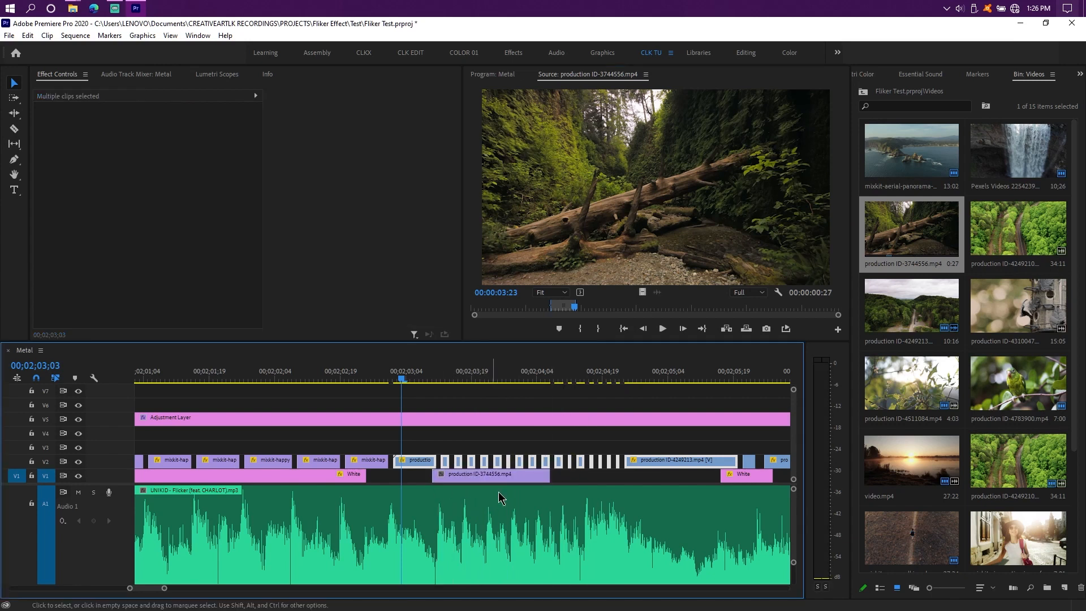
drag(560, 477, 645, 481)
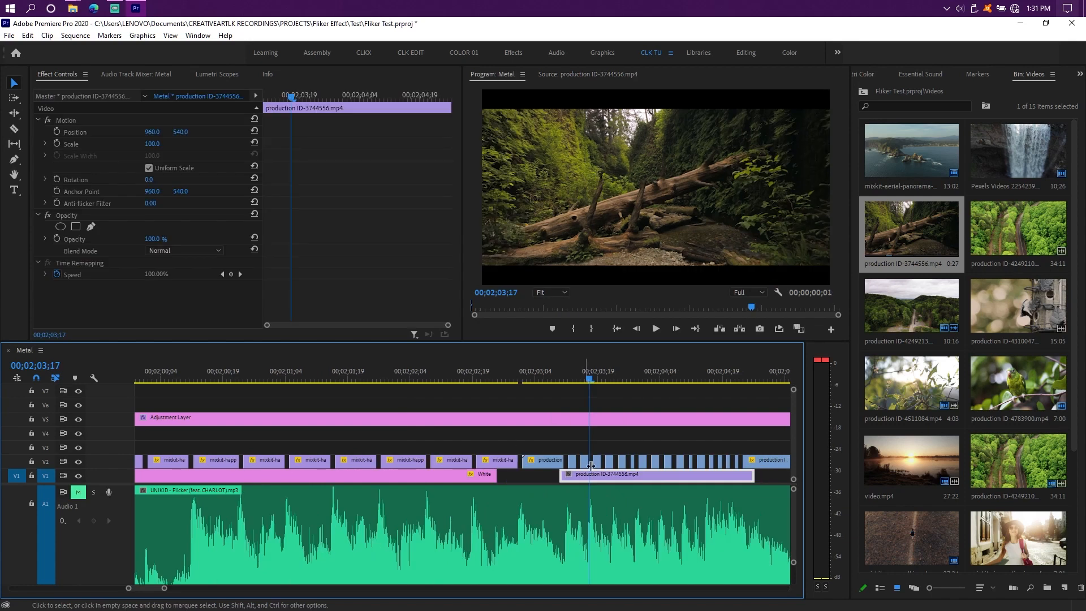
scroll(617, 478, left, 3)
scroll(617, 478, left, 3)
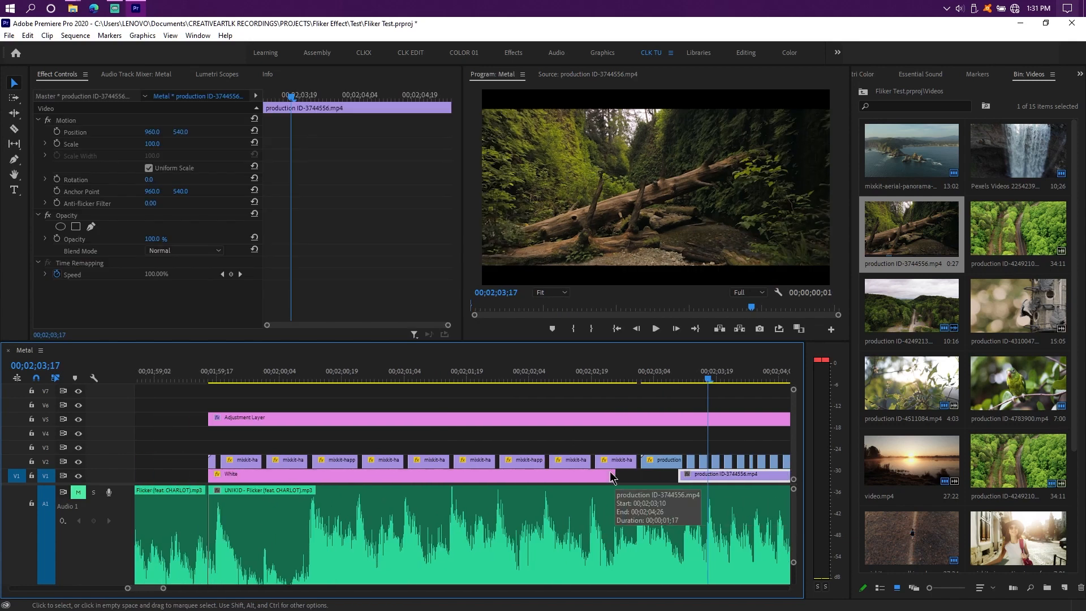
- Inspect the flicker pieces above the V1 forest video around 00;02;03;14 and the sections that follow
drag(465, 443, 566, 464)
drag(505, 442, 612, 459)
click(611, 476)
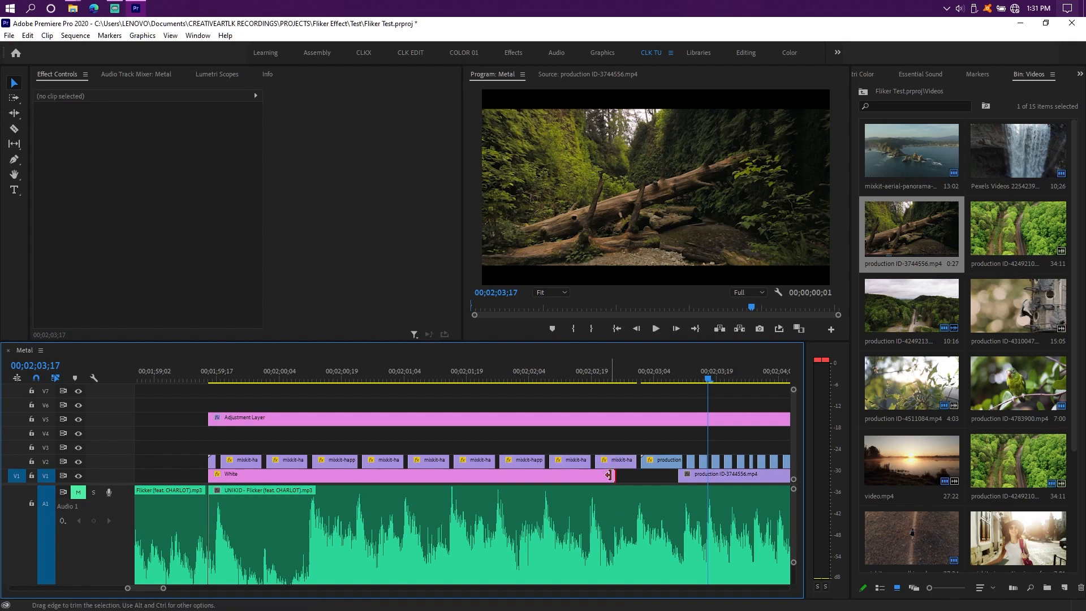
scroll(614, 481, right, 2)
scroll(611, 479, right, 5)
drag(593, 381, 582, 377)
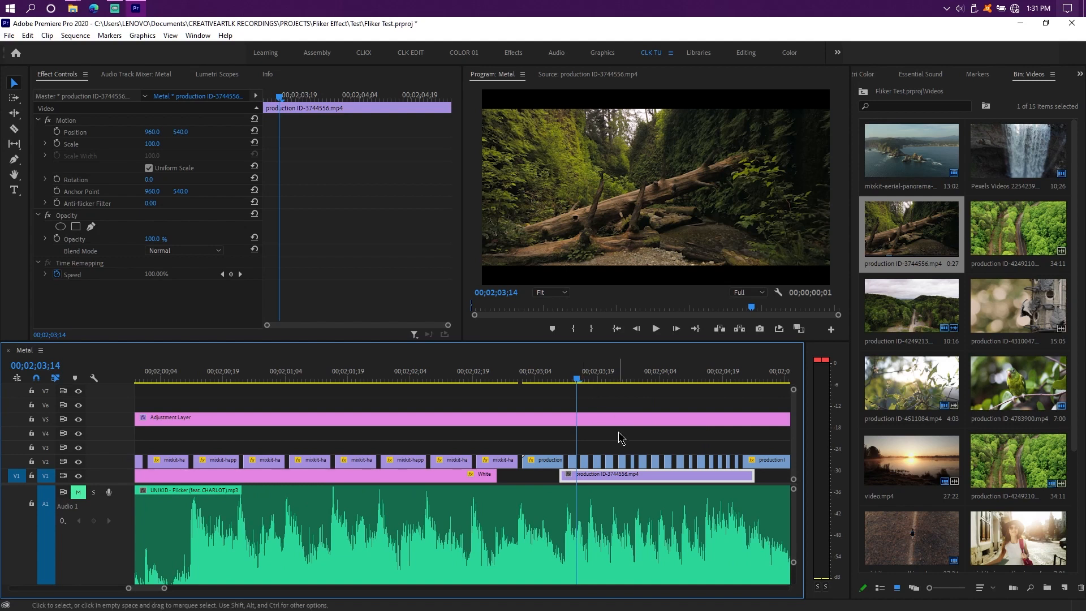
scroll(621, 439, right, 2)
scroll(606, 453, right, 2)
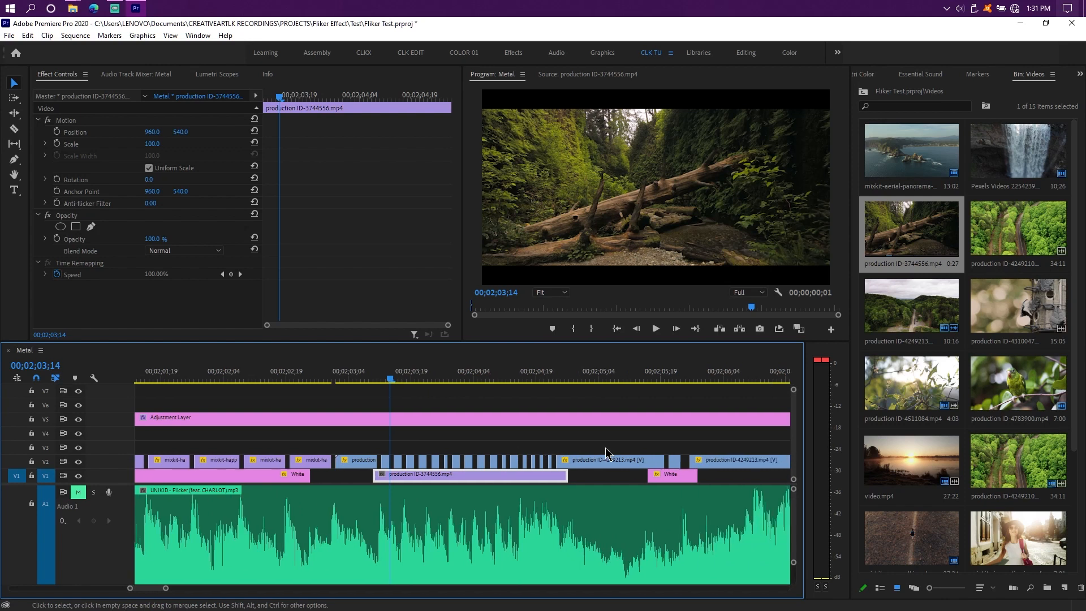
scroll(590, 483, right, 2)
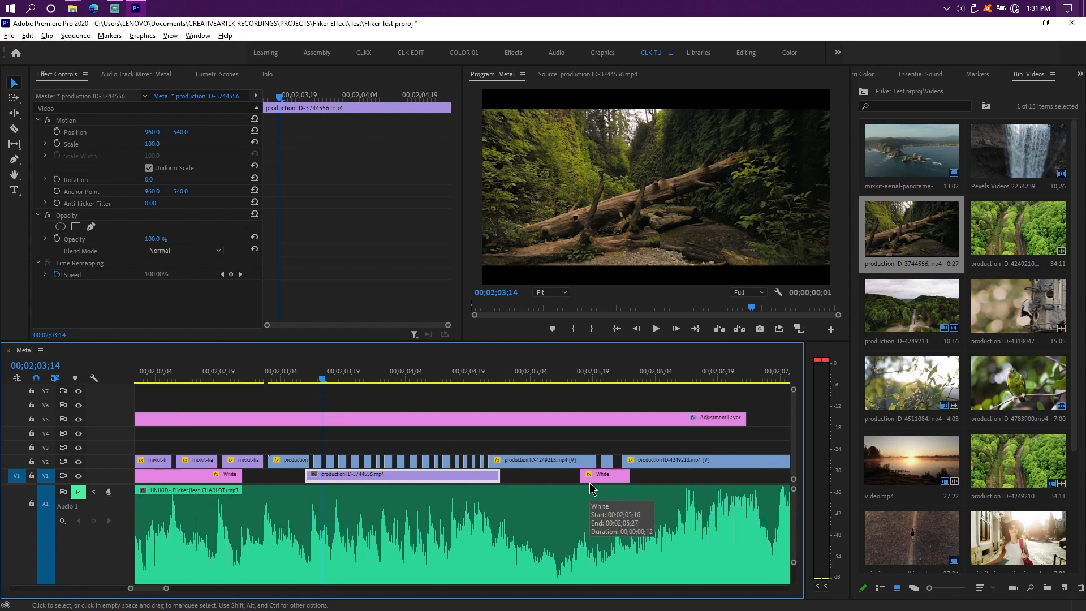
- Go to 00;02;05;26 and delete the production ID-4249213.mp4 piece on V2 that starts there
drag(534, 378, 621, 386)
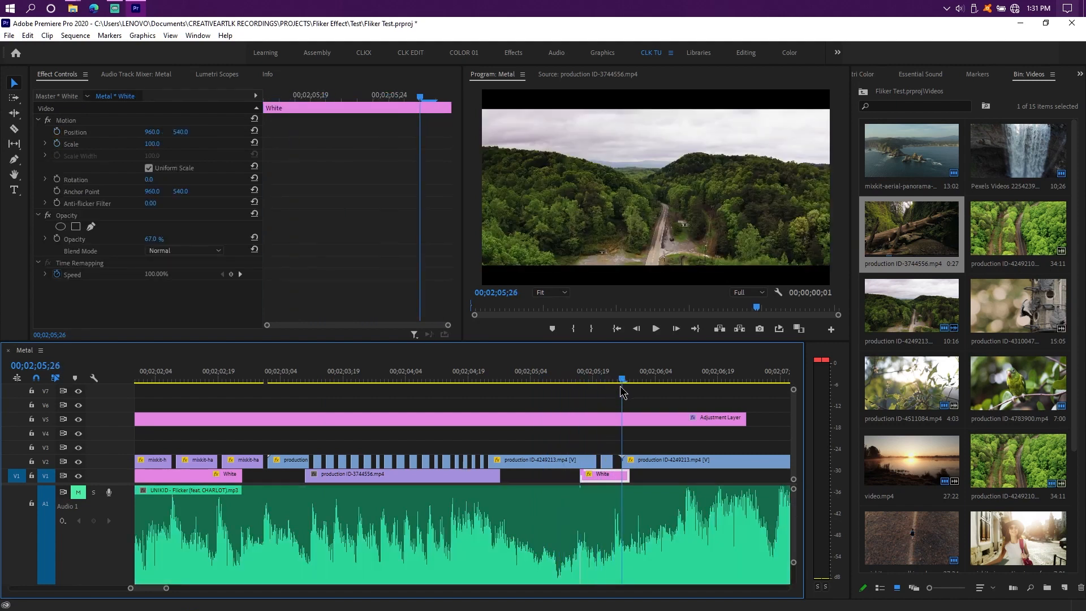
click(655, 462)
key(Delete)
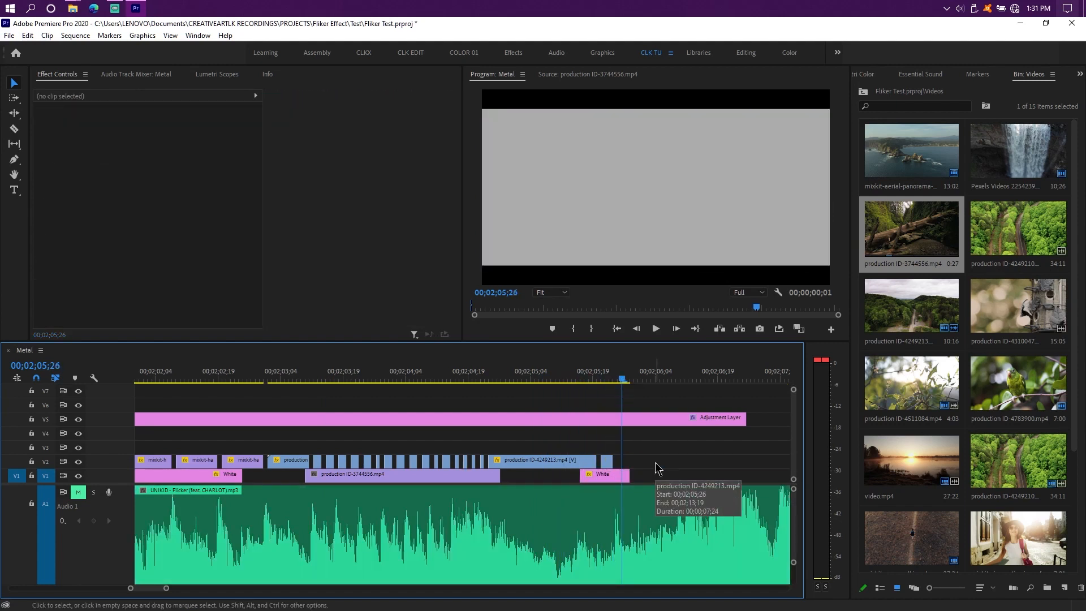
- Duplicate the production ID-3744556.mp4 clip from V1 onto V2, starting at 00;02;05;26 after the last flicker piece
click(466, 477)
scroll(466, 476, down, 3)
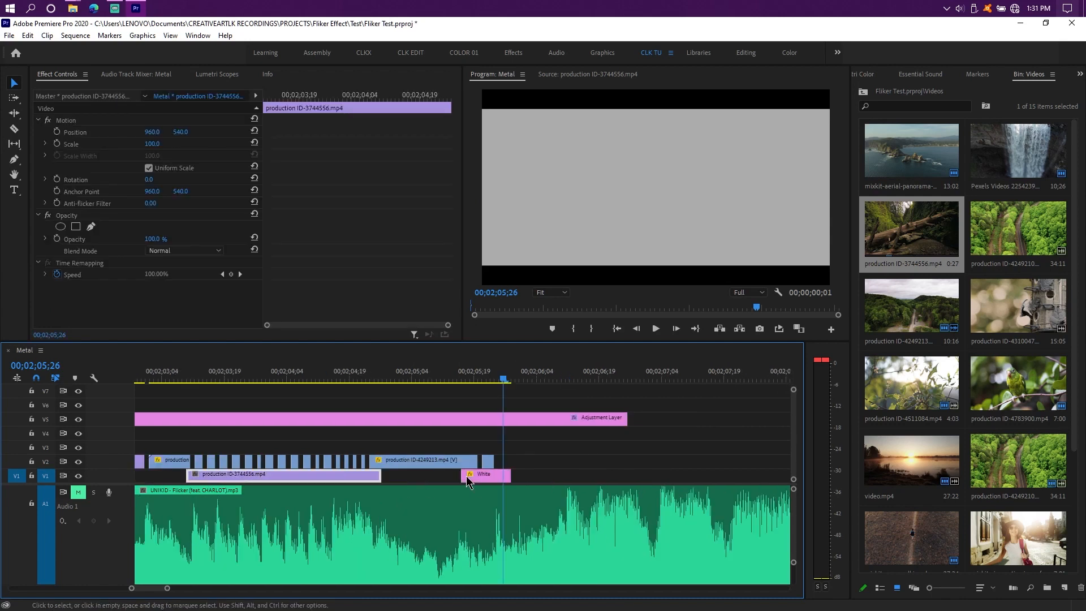
click(498, 447)
scroll(468, 497, up, 3)
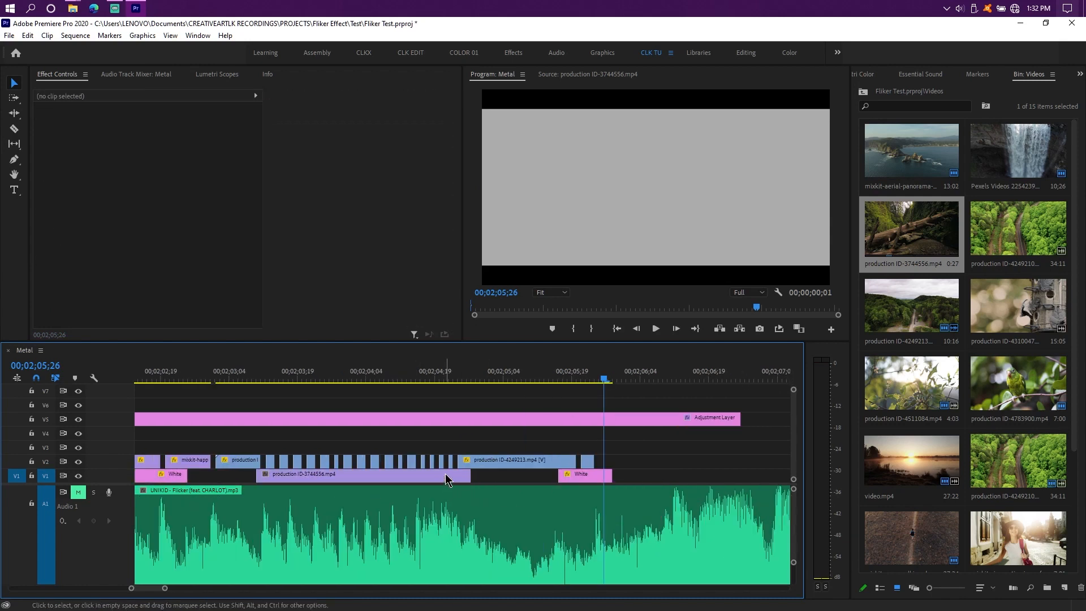
click(440, 477)
scroll(441, 473, down, 2)
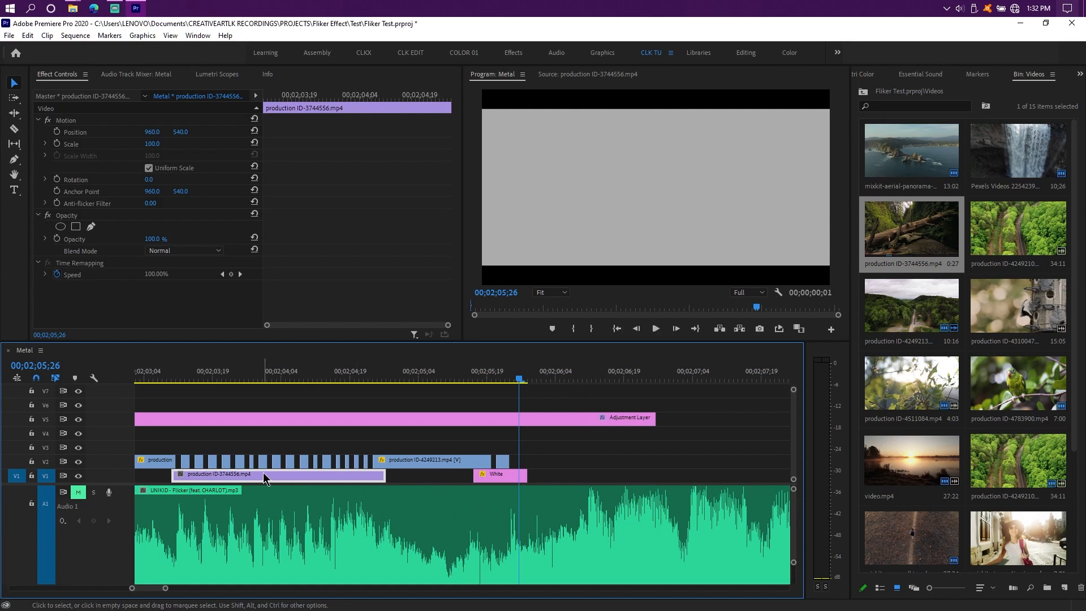
drag(261, 473, 612, 464)
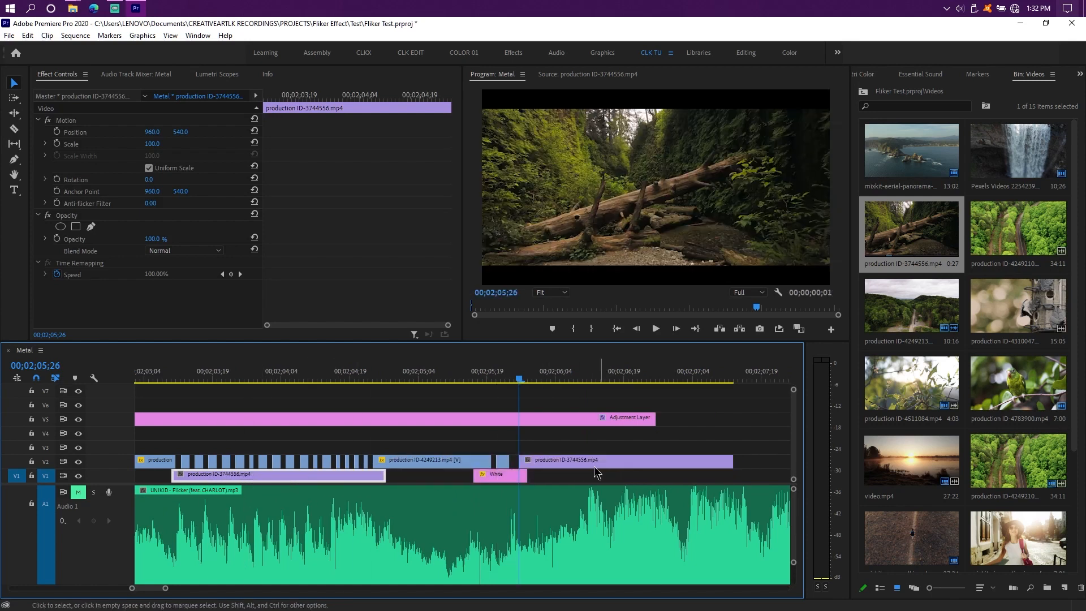
- Unmute the Audio 1 track and play the sequence from 00;02;03;00 to check the flicker against the music
key(minus)
scroll(416, 444, up, 4)
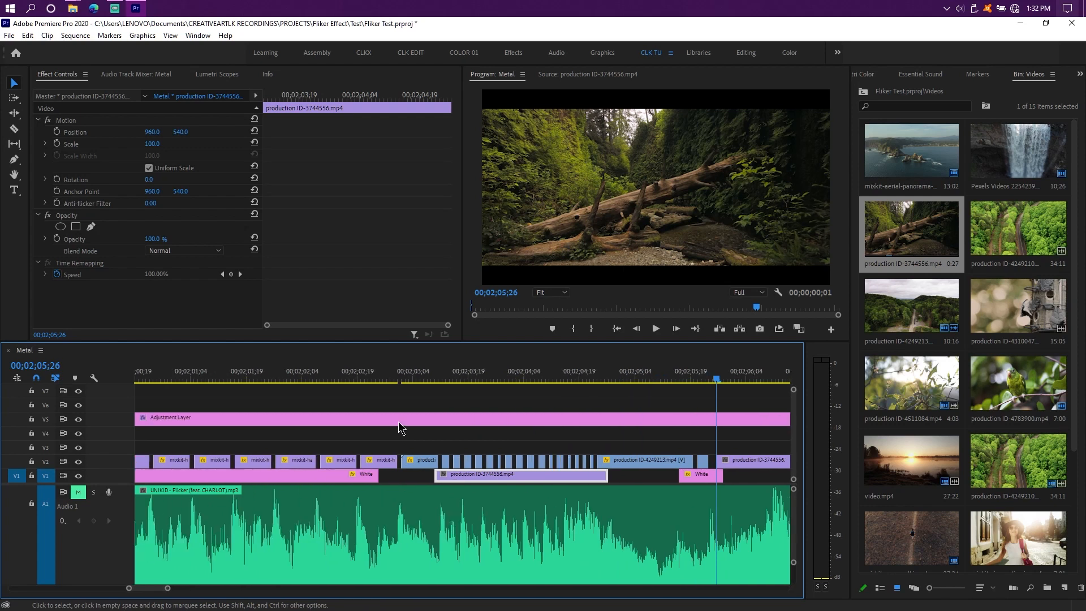
click(397, 378)
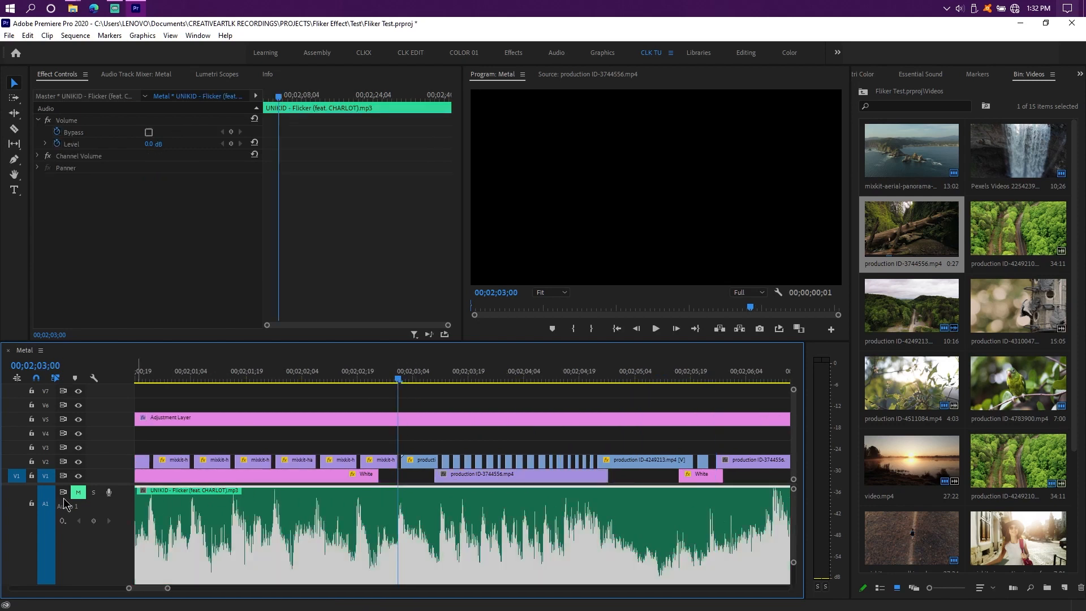
key(space)
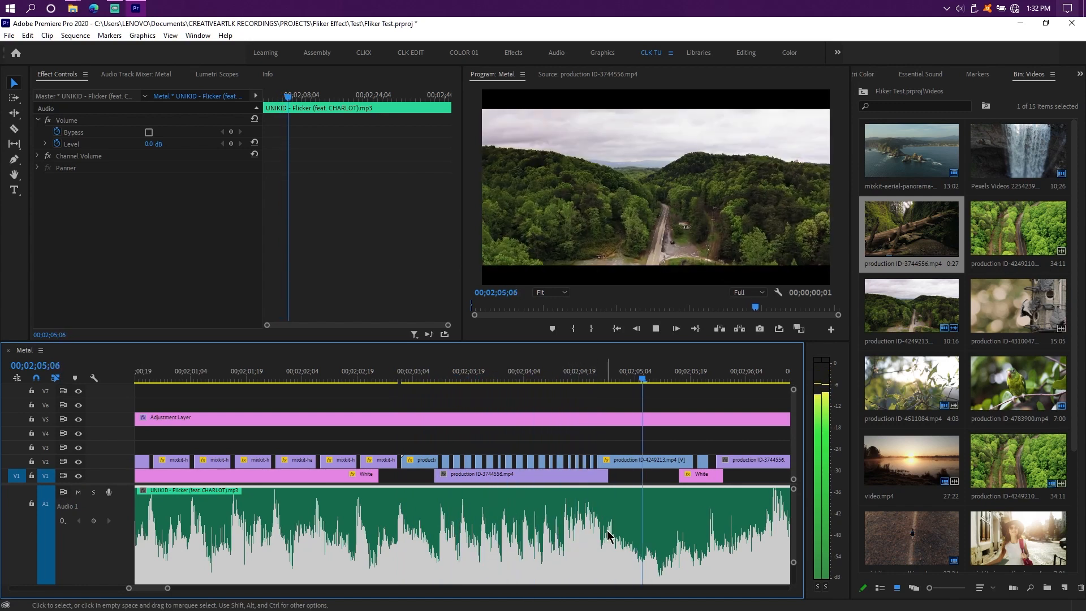
key(space)
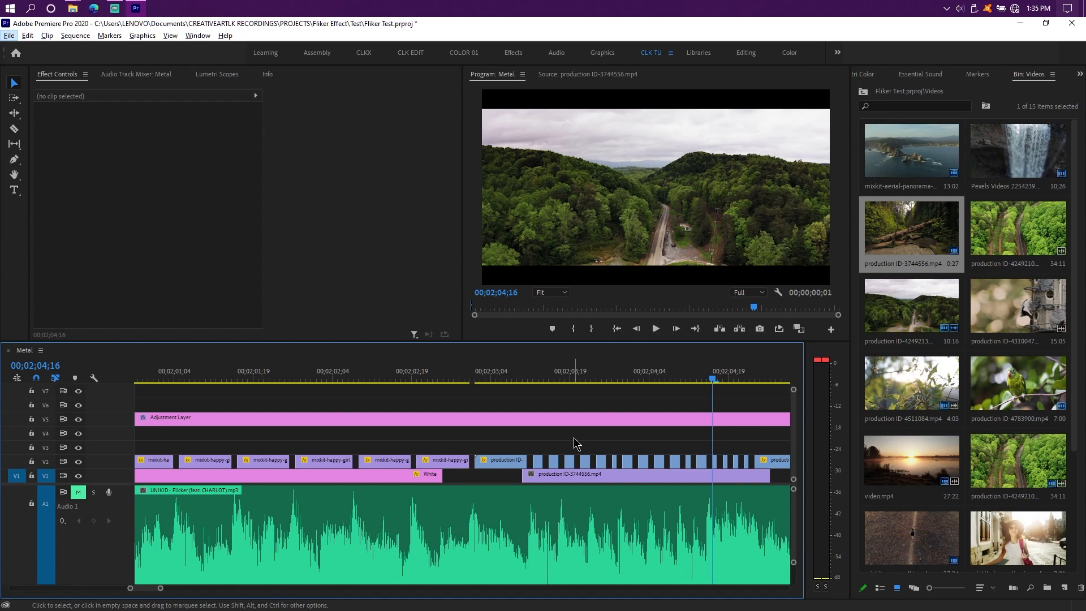
- Review the whole flicker sequence by scrubbing from 00;01;59;17 to about 00;02;04;16
scroll(574, 438, down, 3)
scroll(479, 443, up, 1)
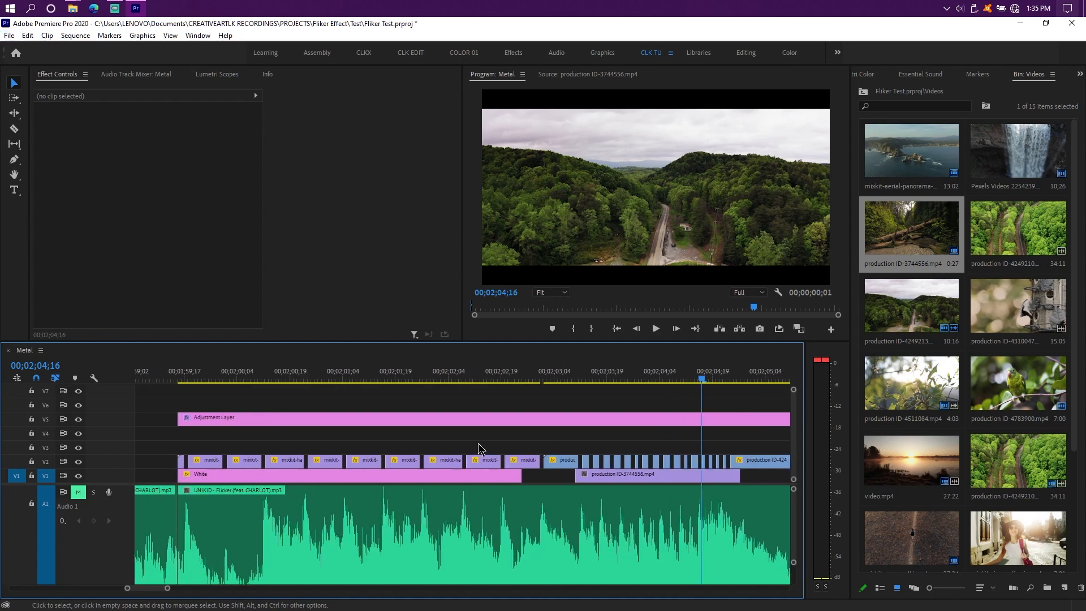
scroll(479, 445, up, 4)
scroll(430, 450, down, 2)
click(314, 376)
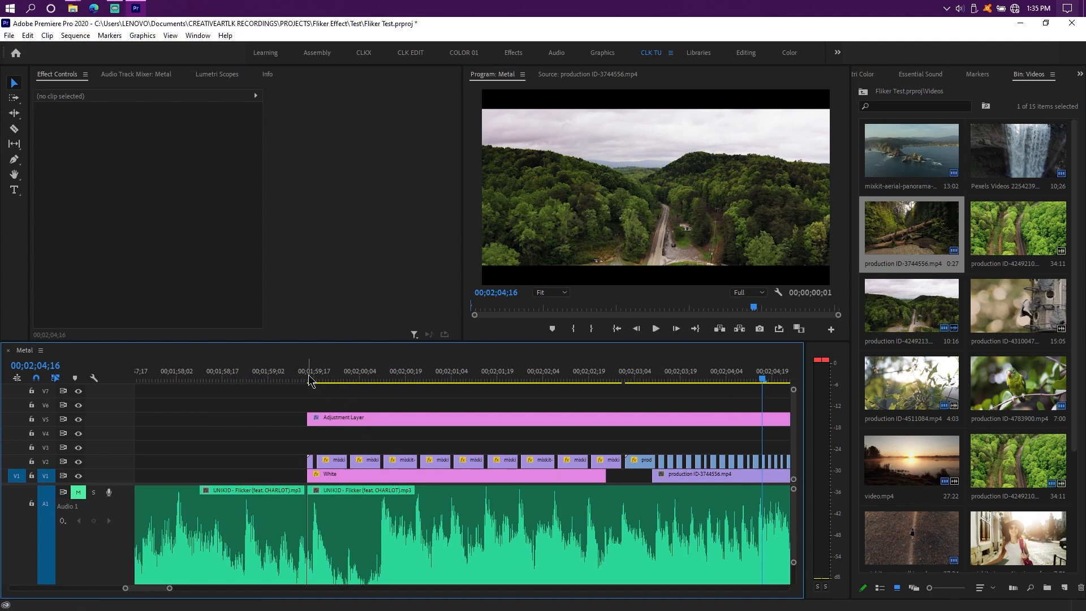
scroll(357, 421, down, 2)
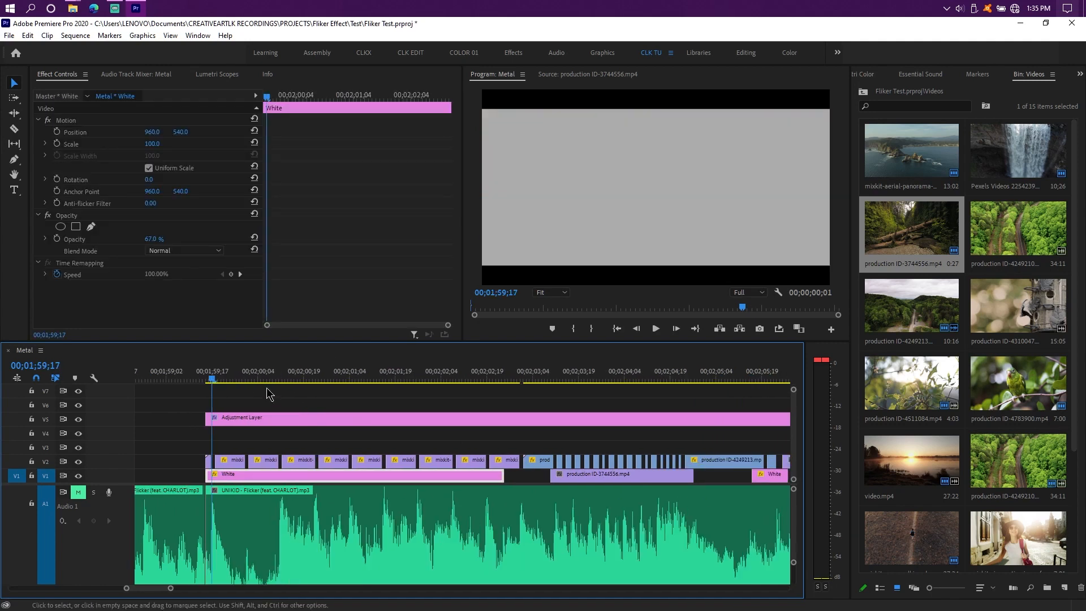
drag(220, 378, 666, 400)
- Try deleting the production ID-3744556.mp4 clip on V1 beneath the flicker pieces, and undo the deletion
click(577, 477)
key(Delete)
key(ctrl+z)
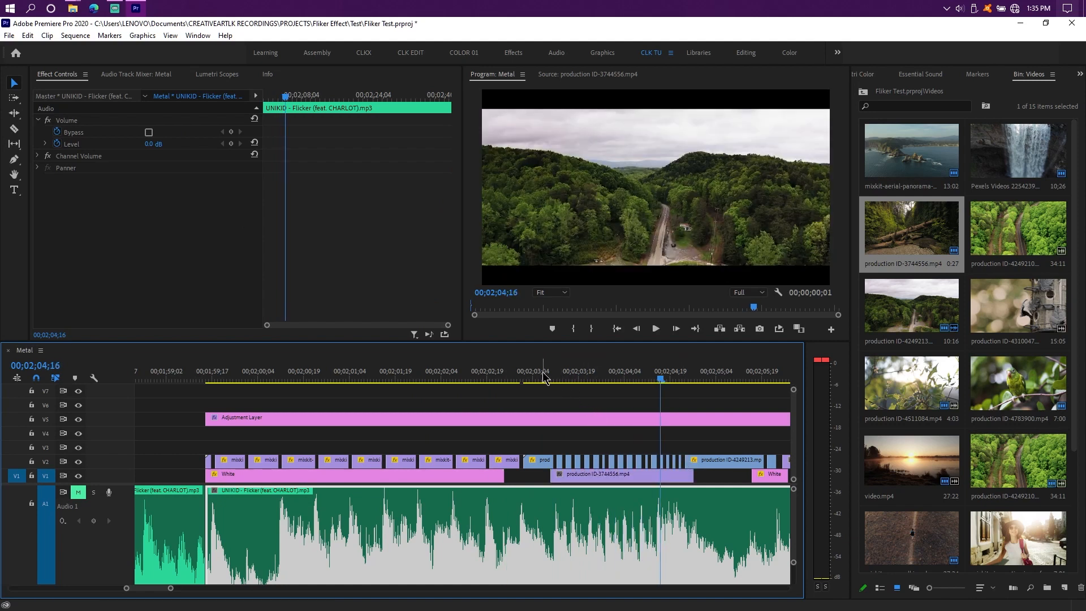